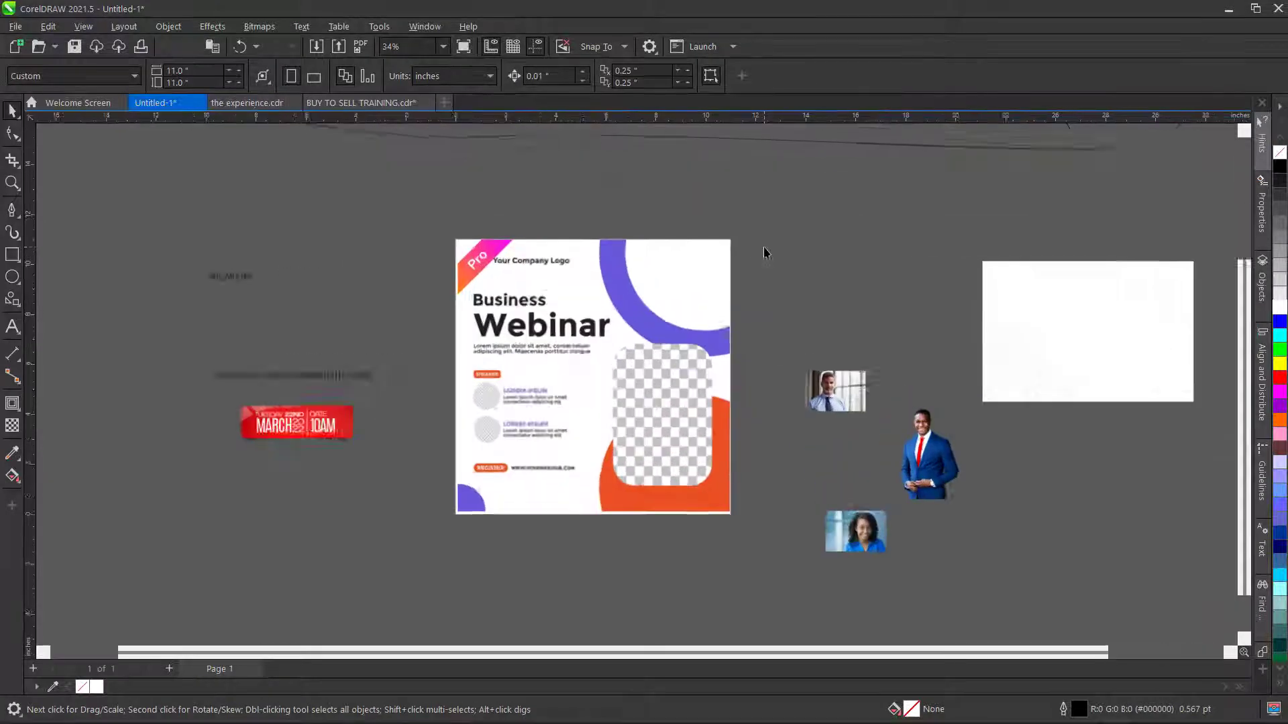
- Draw a circle of about 7.2 inches and move it up onto the purple arc
left_click(12, 278)
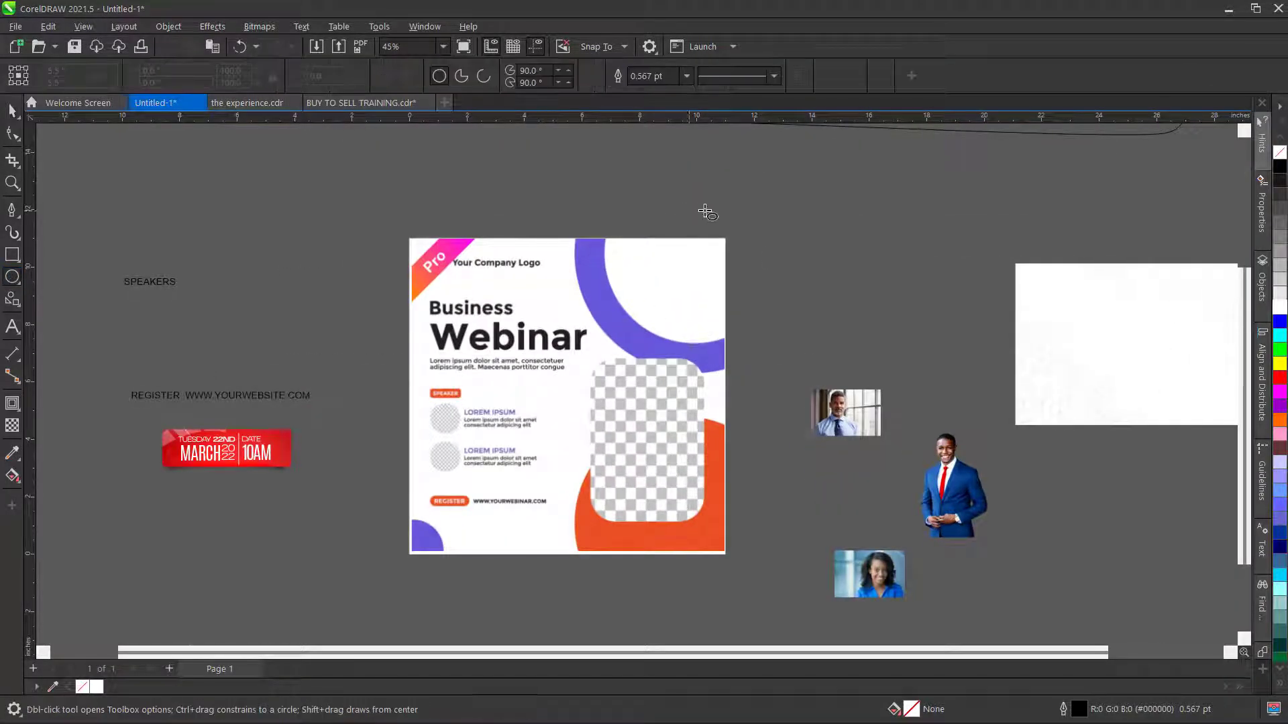
scroll(671, 289, "up", 1)
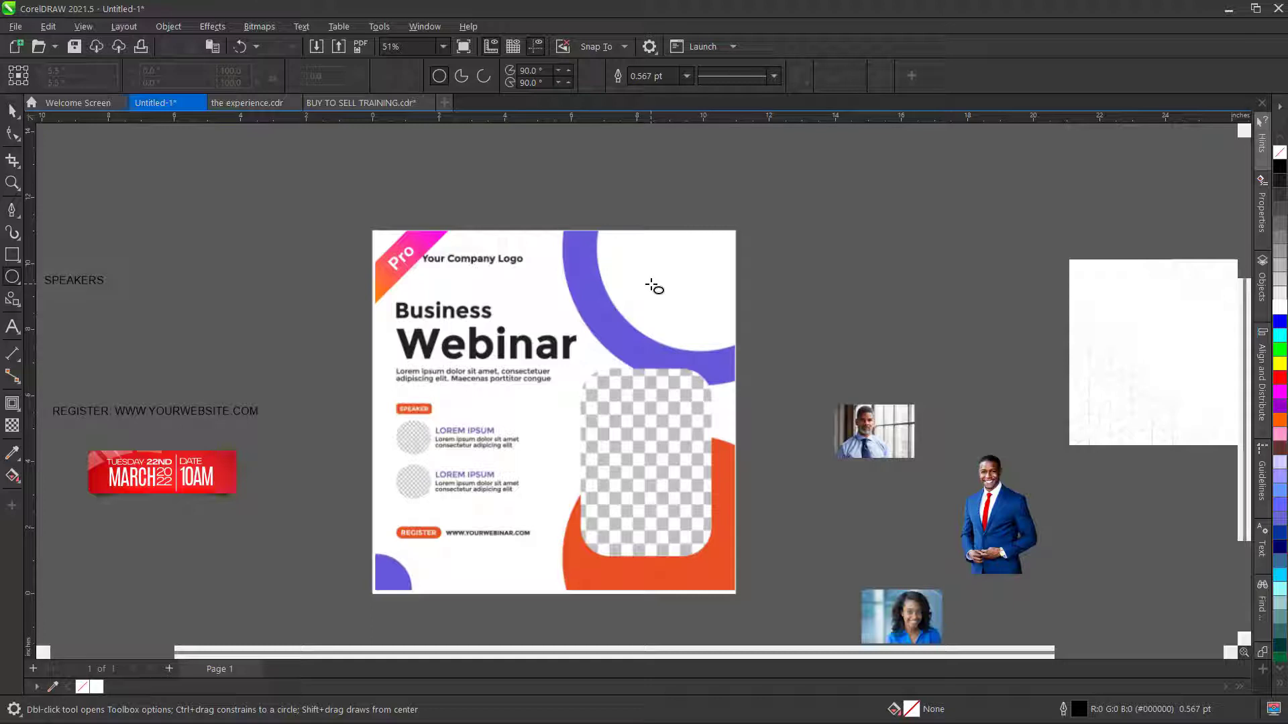
left_click_drag(653, 287, 879, 512)
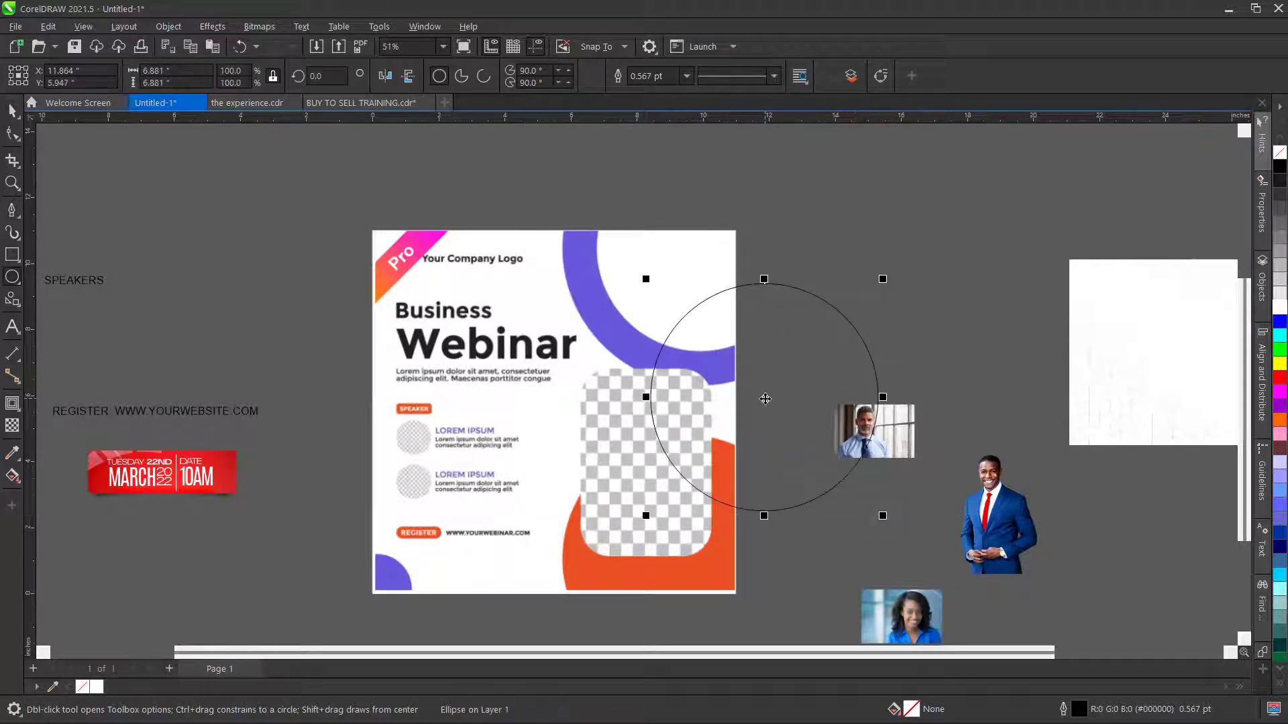
left_click_drag(765, 397, 679, 263)
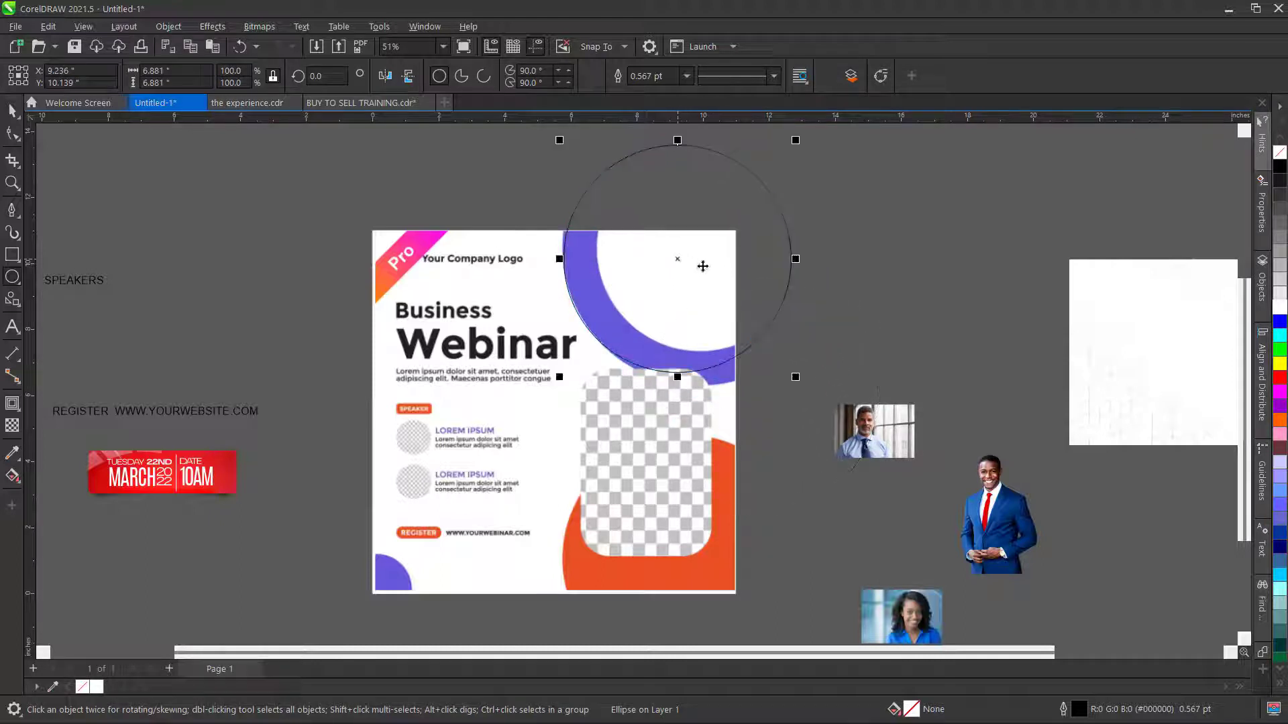
left_click_drag(793, 376, 806, 389)
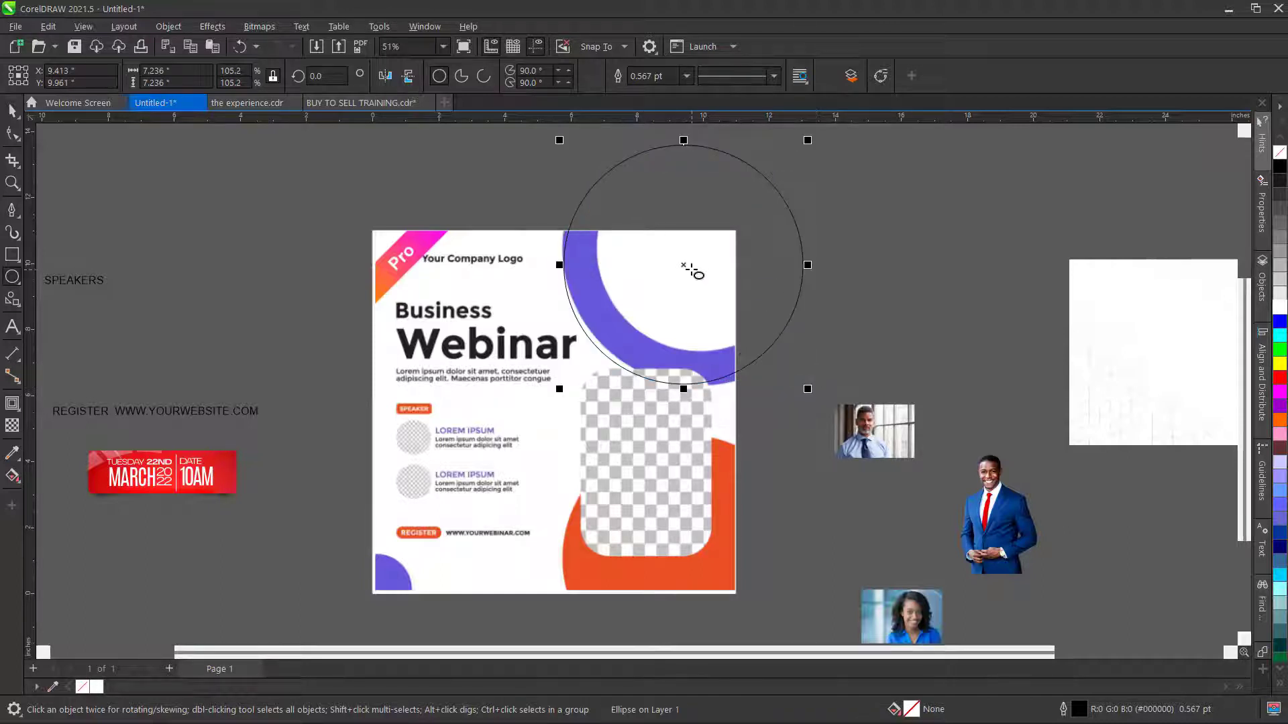
left_click_drag(682, 265, 684, 266)
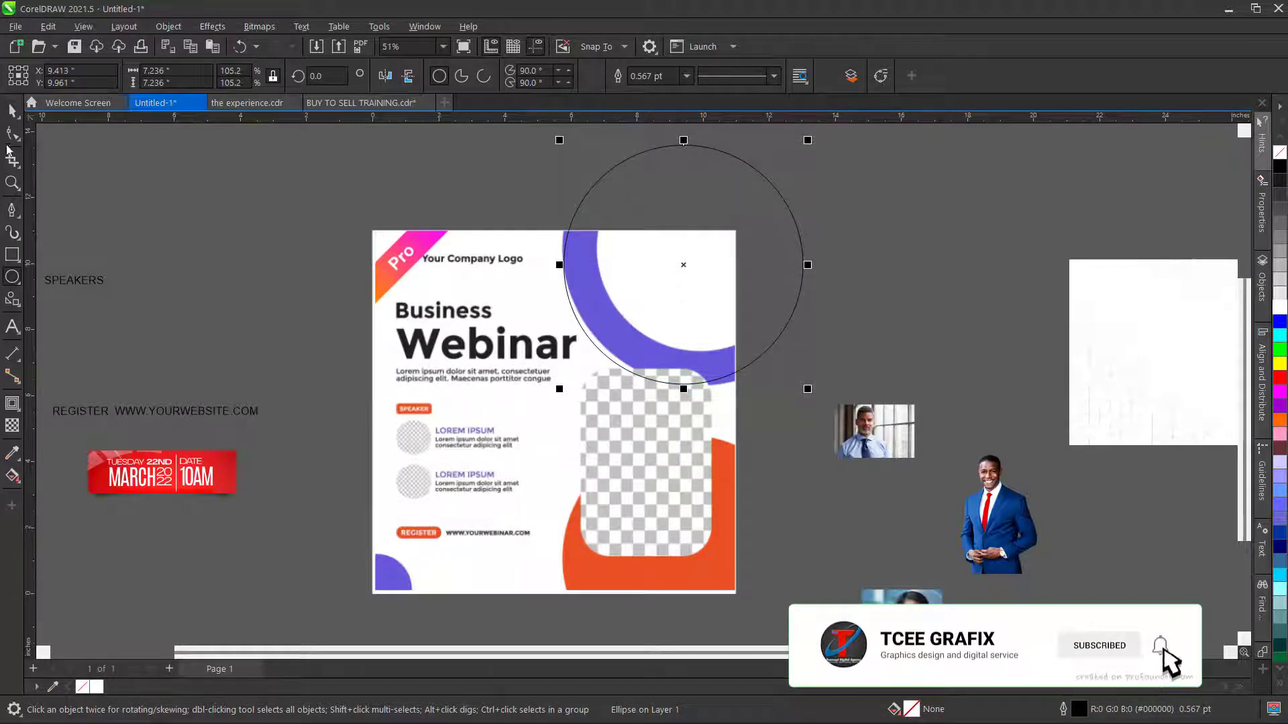
- Shrink, widen and nudge the circle so its edge matches the purple arc's curve
left_click(12, 111)
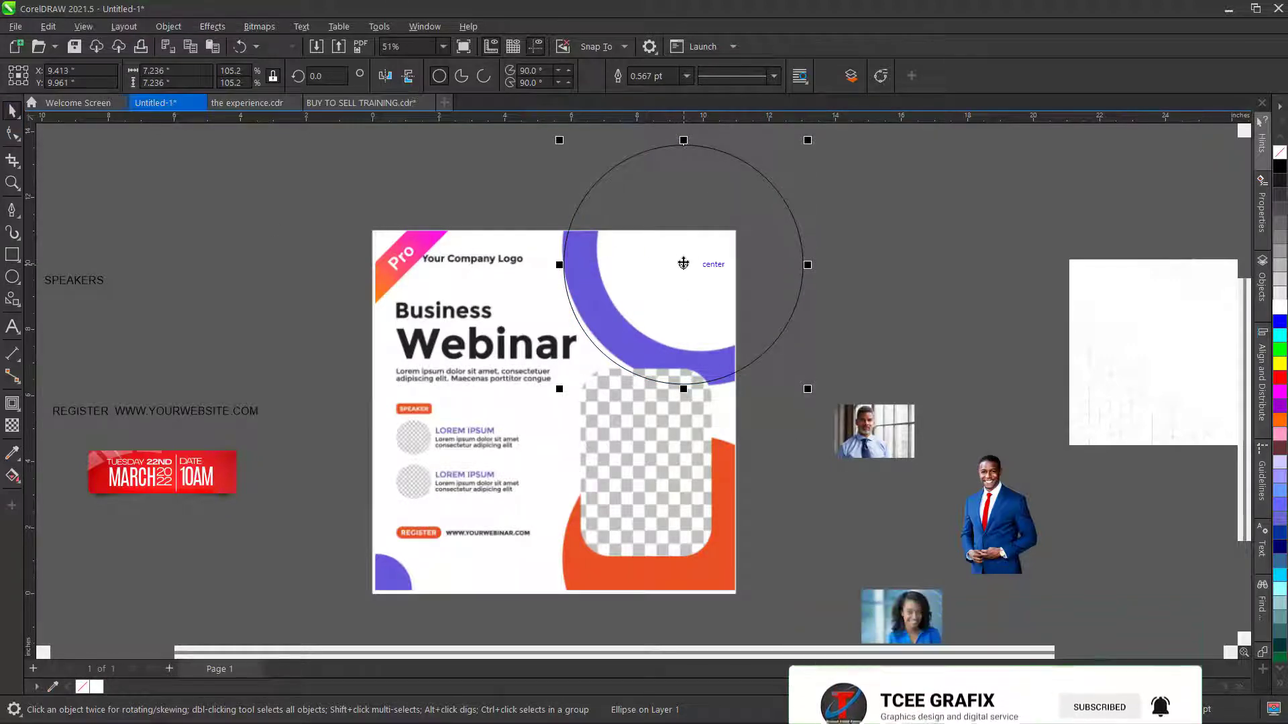
left_click_drag(683, 264, 684, 265)
scroll(591, 247, "down", 2)
scroll(556, 342, "up", 1)
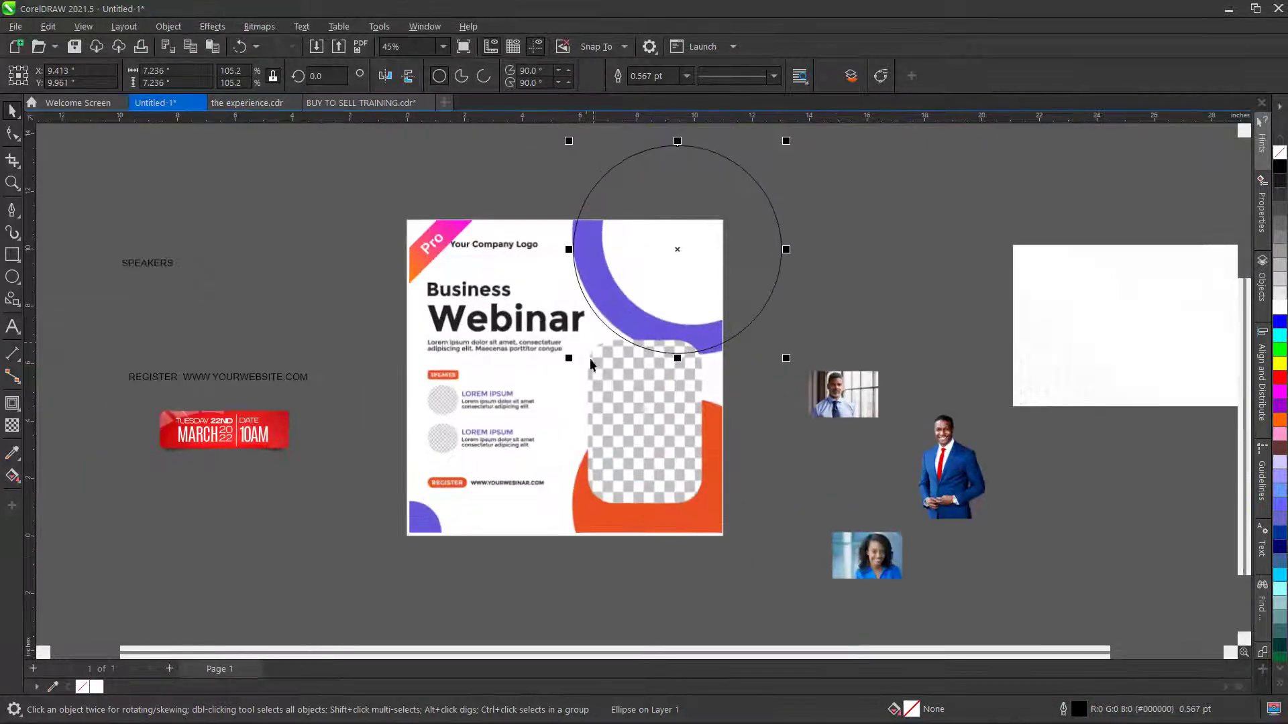
left_click_drag(569, 360, 571, 360)
scroll(738, 365, "up", 1)
scroll(738, 365, "down", 1)
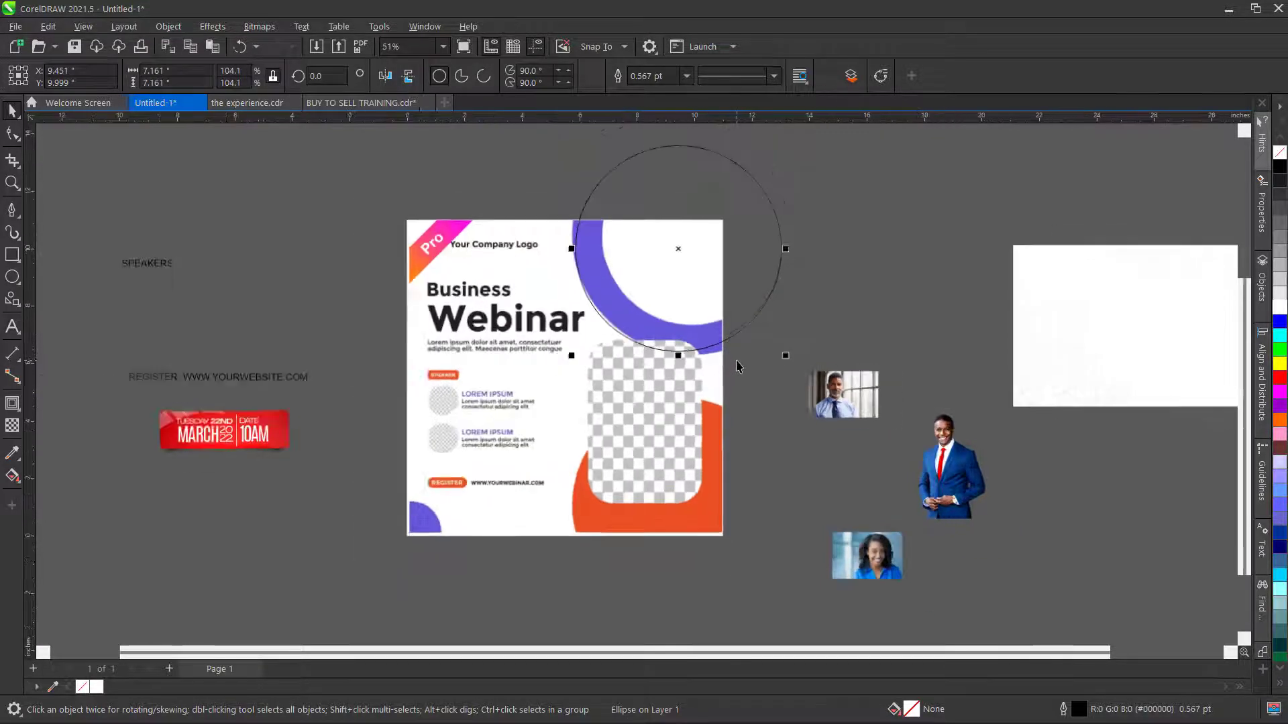
left_click_drag(786, 249, 814, 266)
scroll(610, 255, "down", 1)
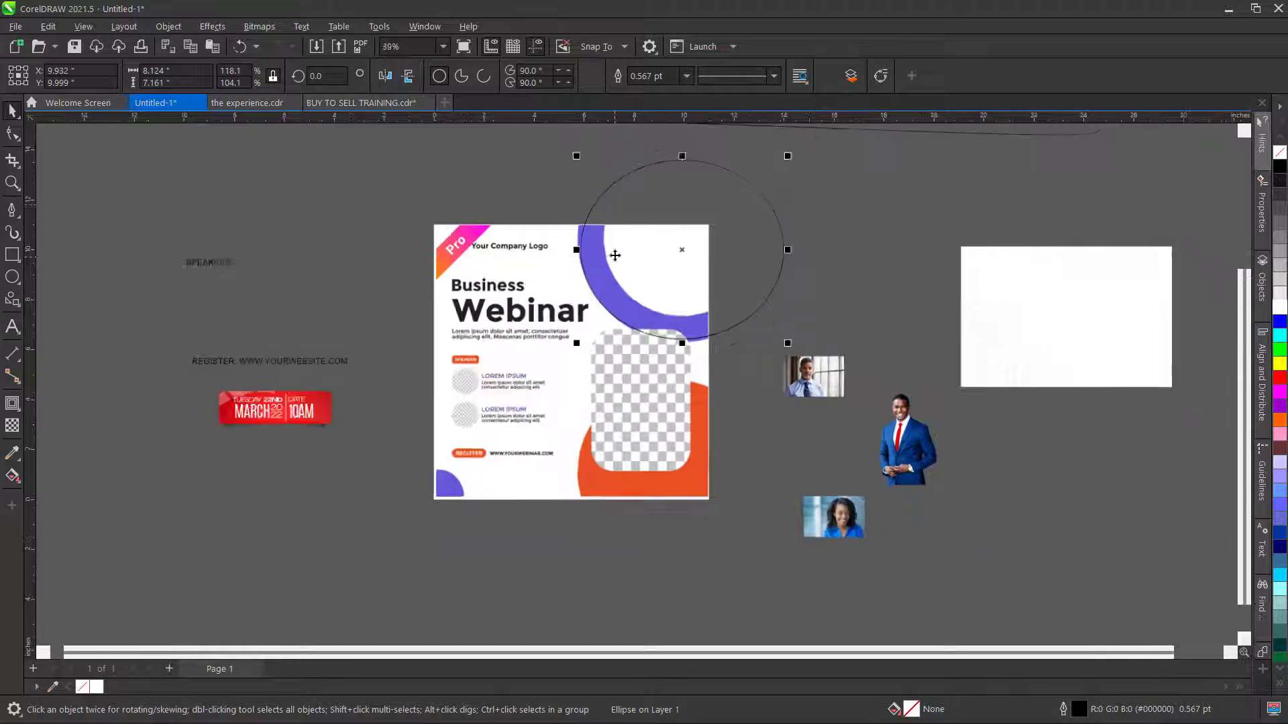
scroll(643, 248, "down", 2)
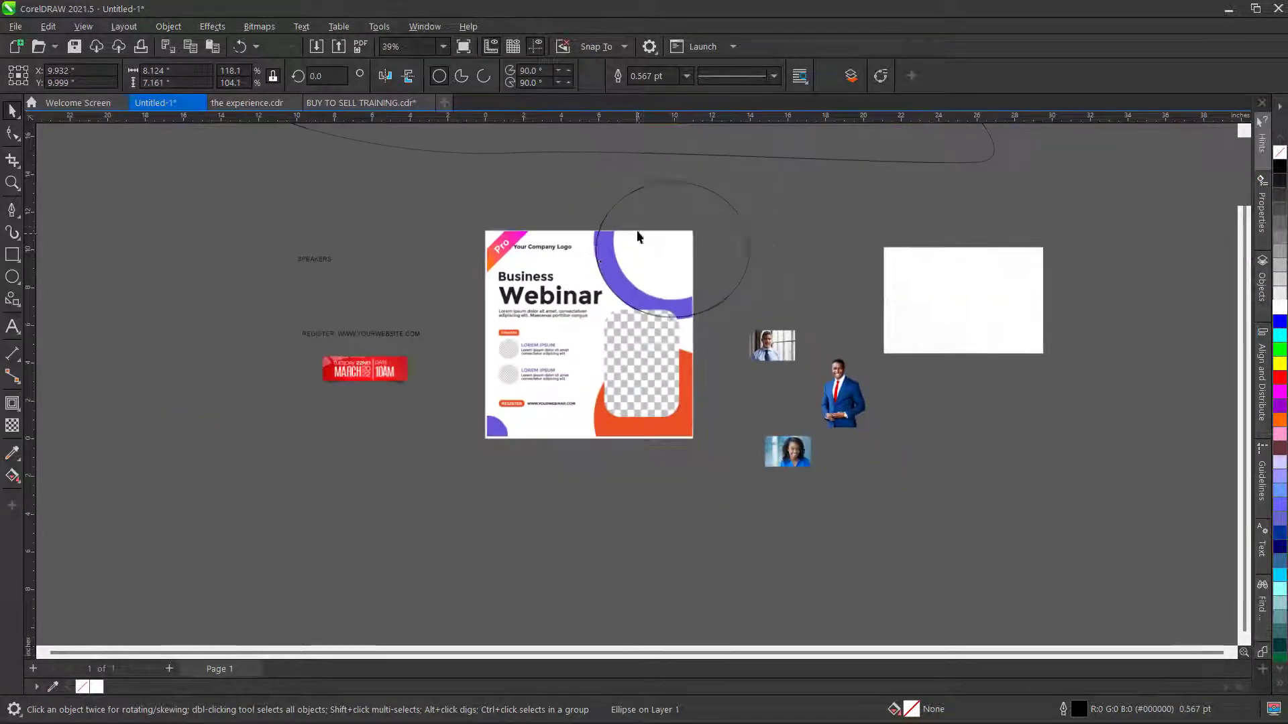
scroll(598, 261, "up", 2)
mouse_move(593, 245)
left_mouse_down()
mouse_move(586, 237)
mouse_move(593, 245)
left_mouse_up()
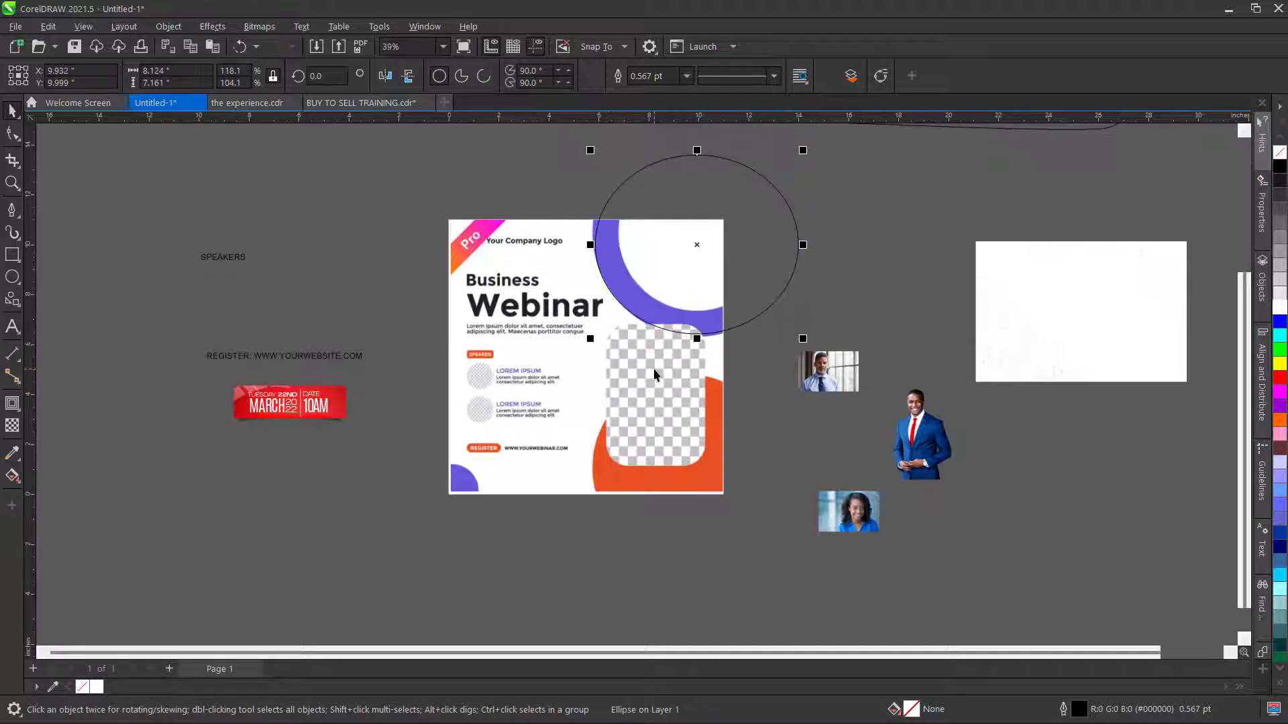
scroll(653, 368, "down", 1)
scroll(493, 262, "down", 3)
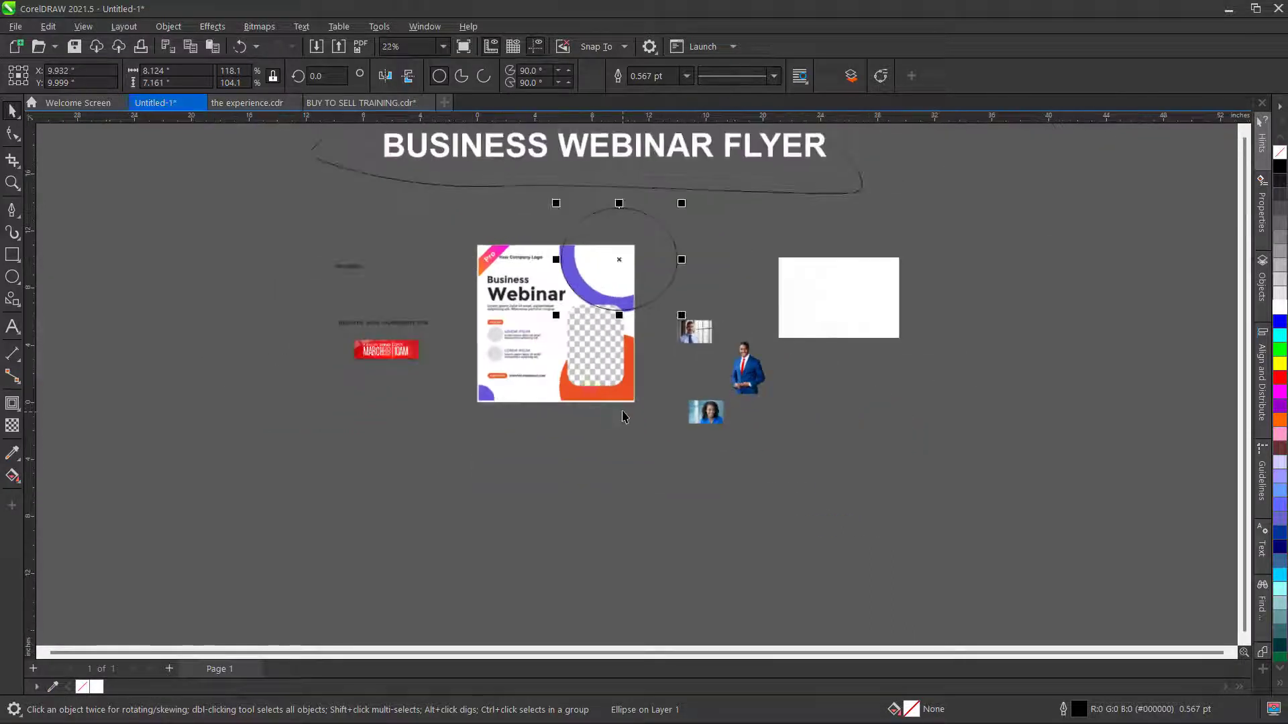
scroll(624, 414, "up", 2)
scroll(617, 464, "down", 1)
left_click(770, 215)
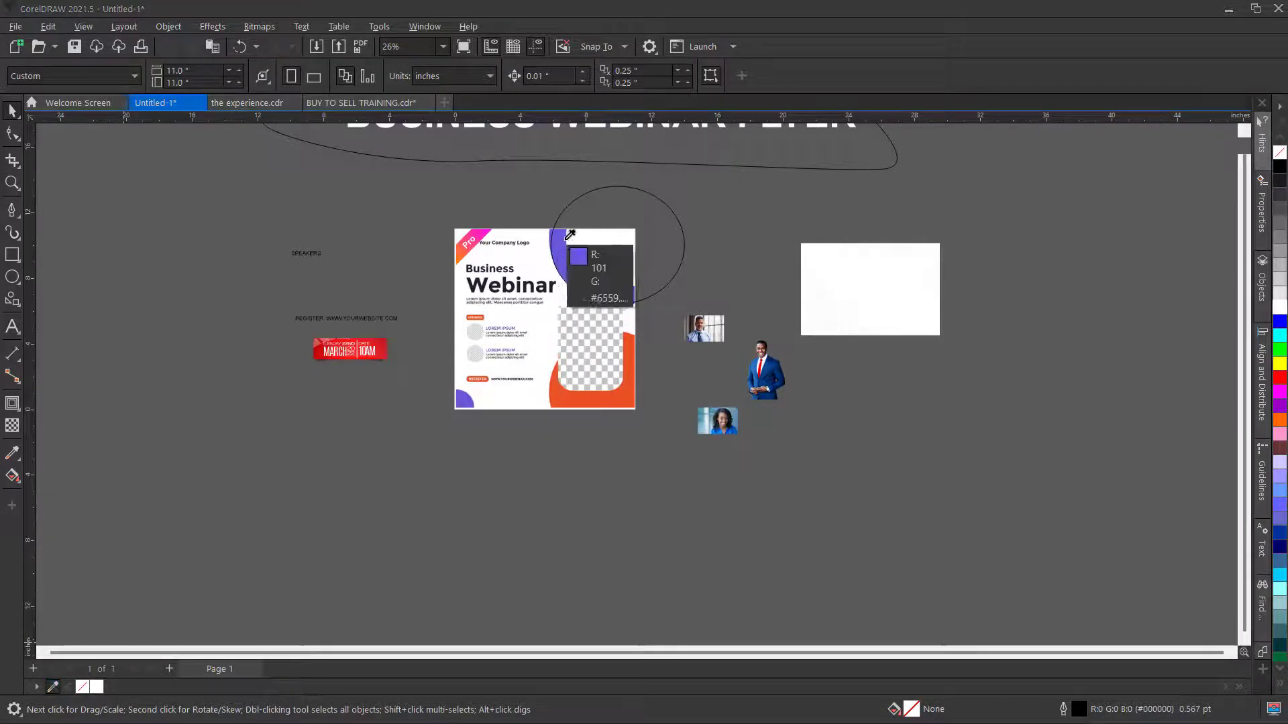
- Sample the flyer's purple arc and orange (#E85124) shape into the document palette
left_click(563, 268)
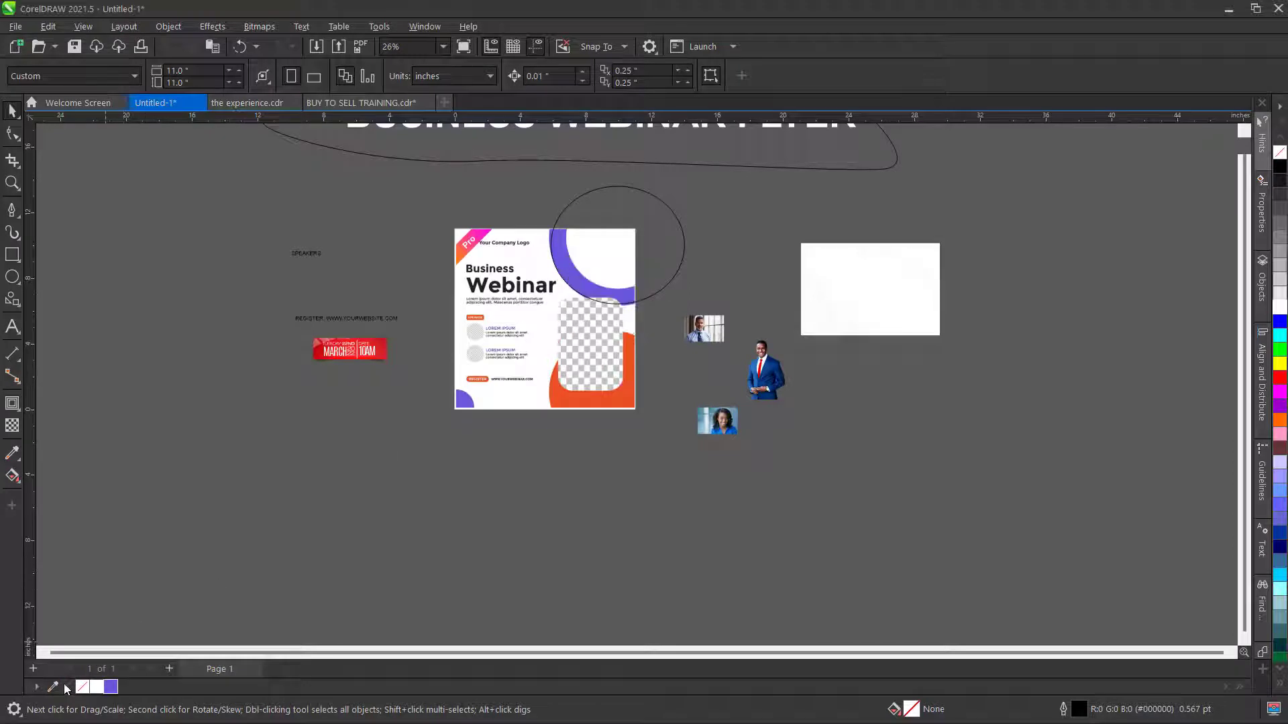
left_click(54, 687)
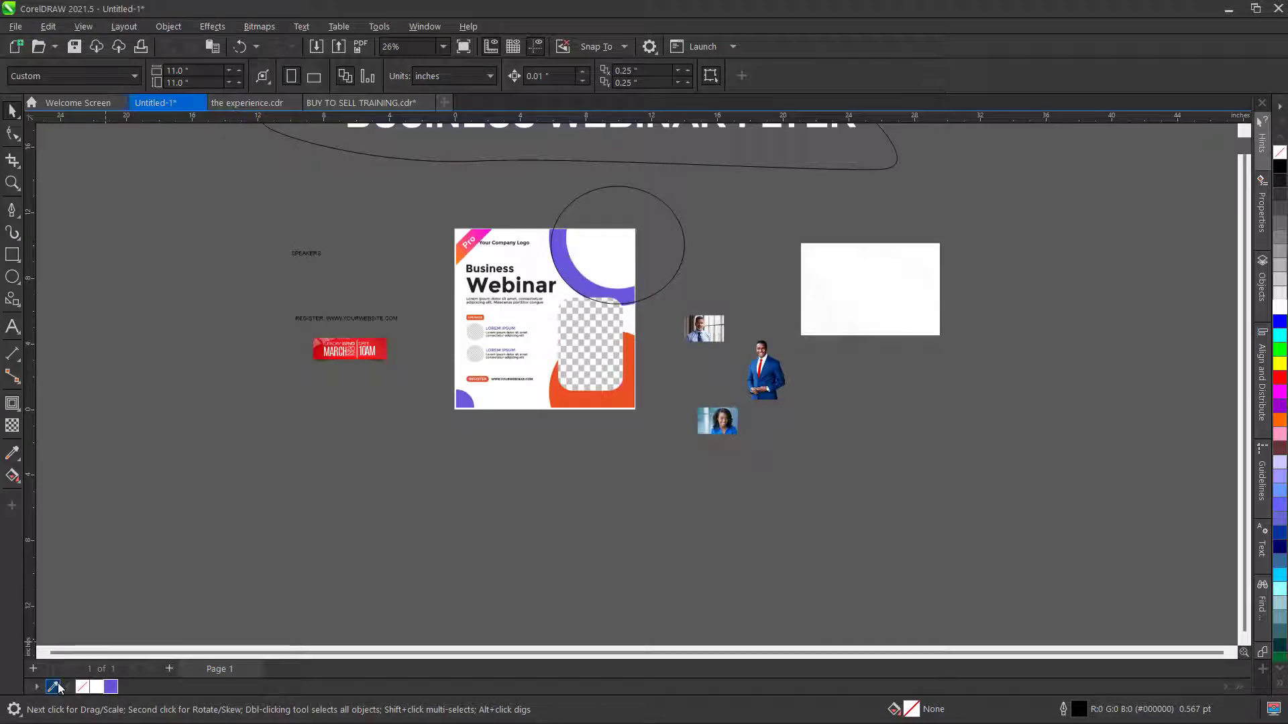
left_click(621, 389)
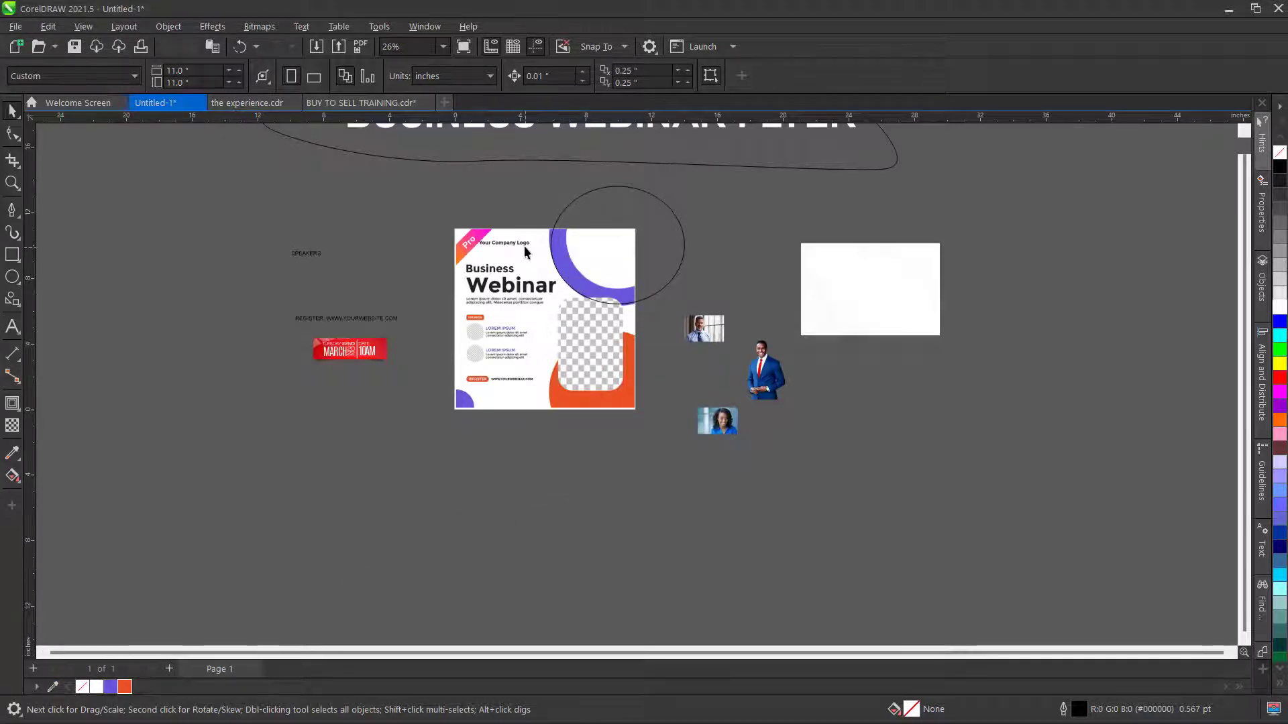
scroll(524, 247, "up", 1)
left_click(702, 208)
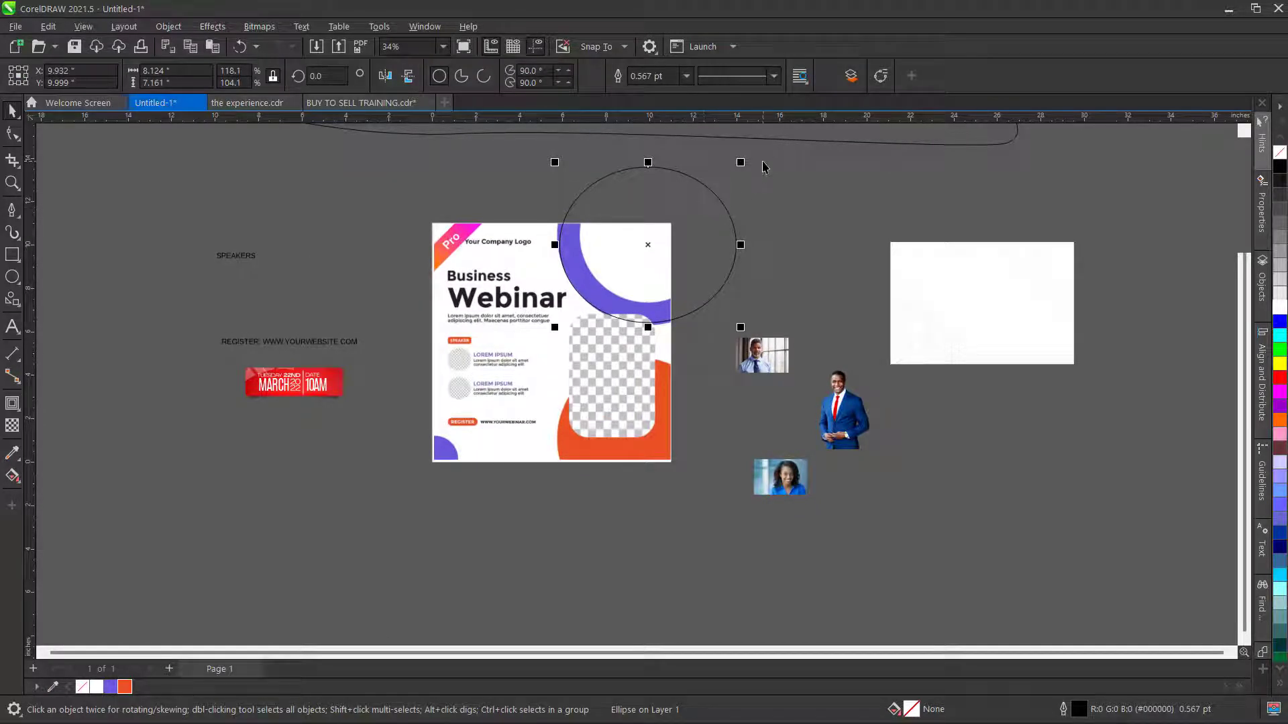
- Trim a 75% inner copy of the ellipse out of the large circle to form a ring
left_click_drag(740, 162, 737, 183)
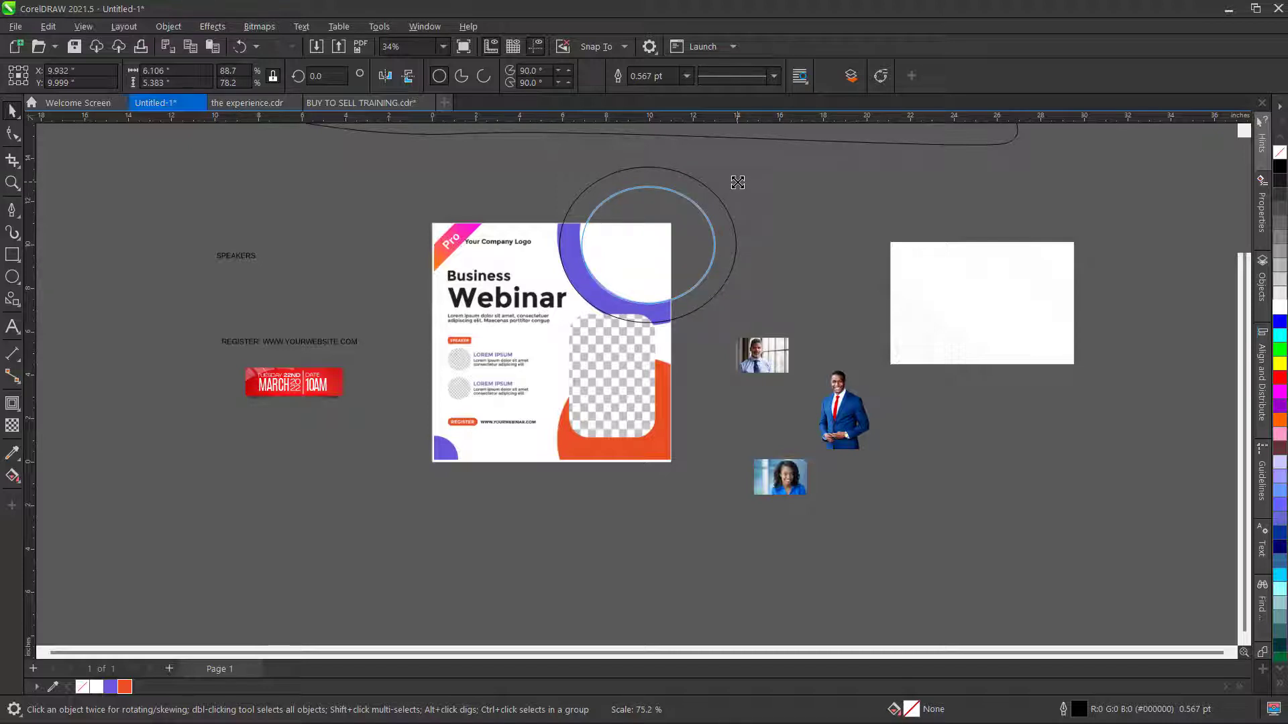
left_click_drag(737, 186, 739, 189)
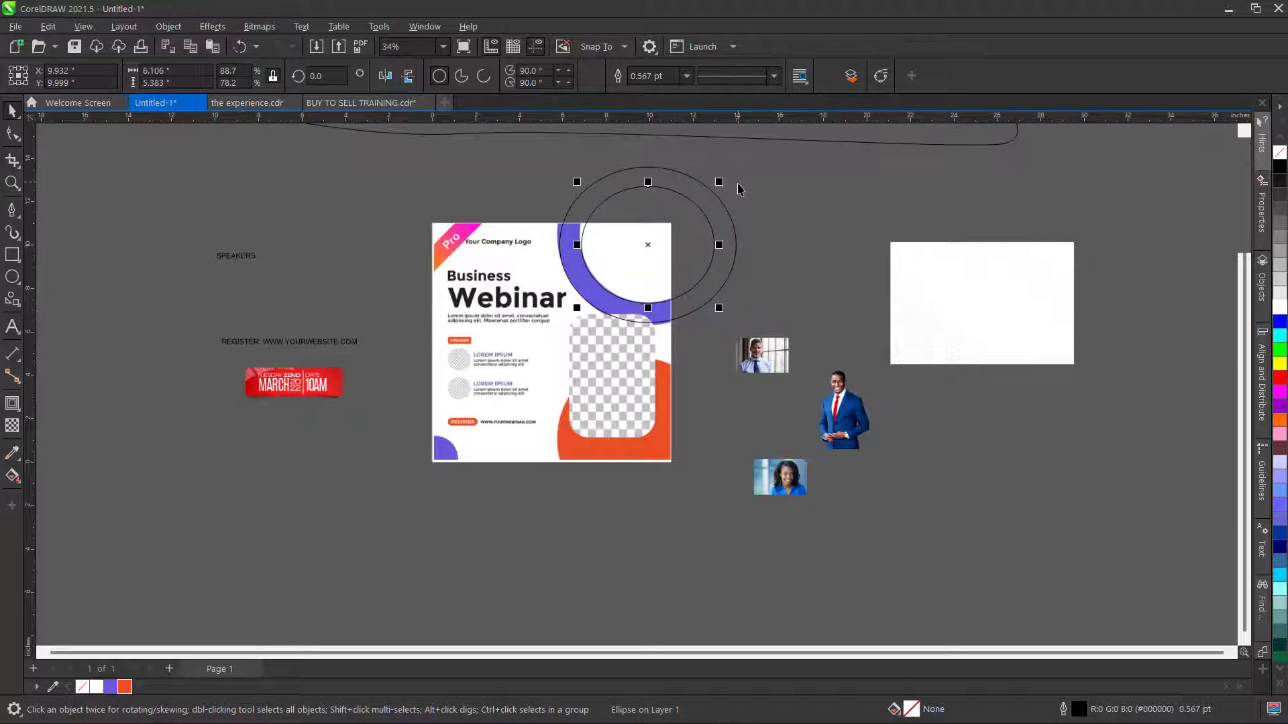
left_click(804, 209)
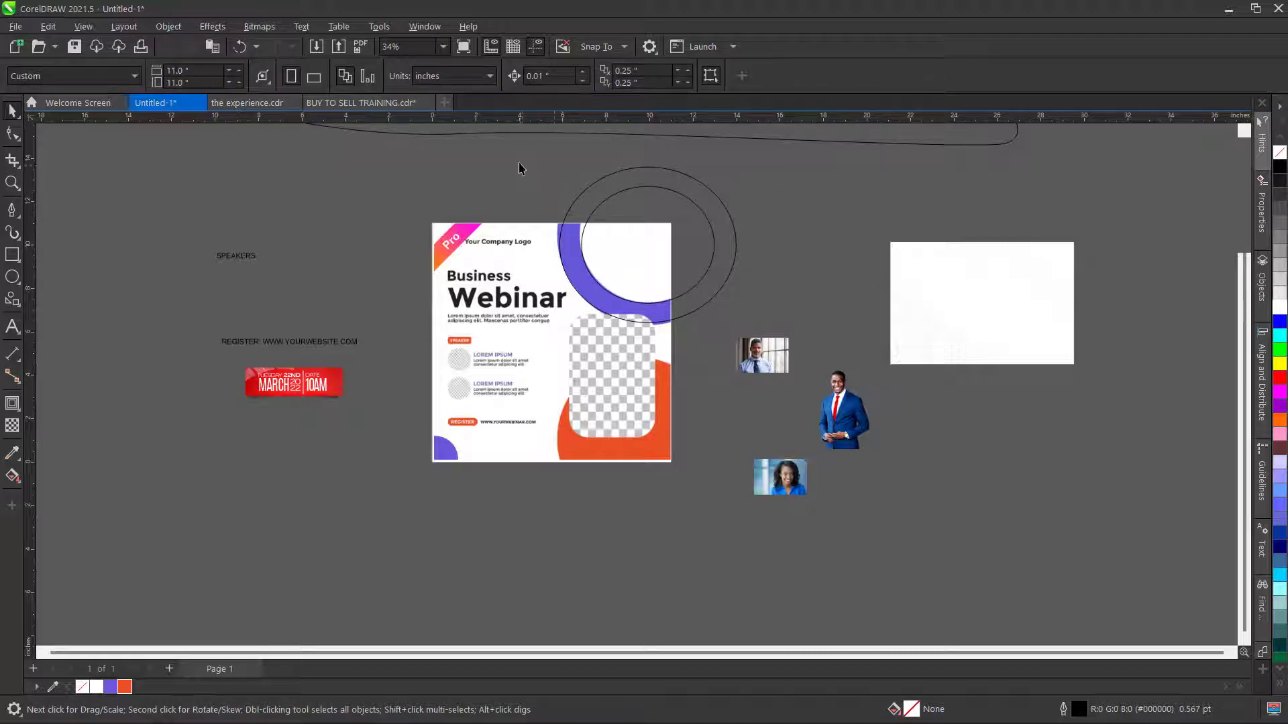
left_click_drag(520, 164, 763, 344)
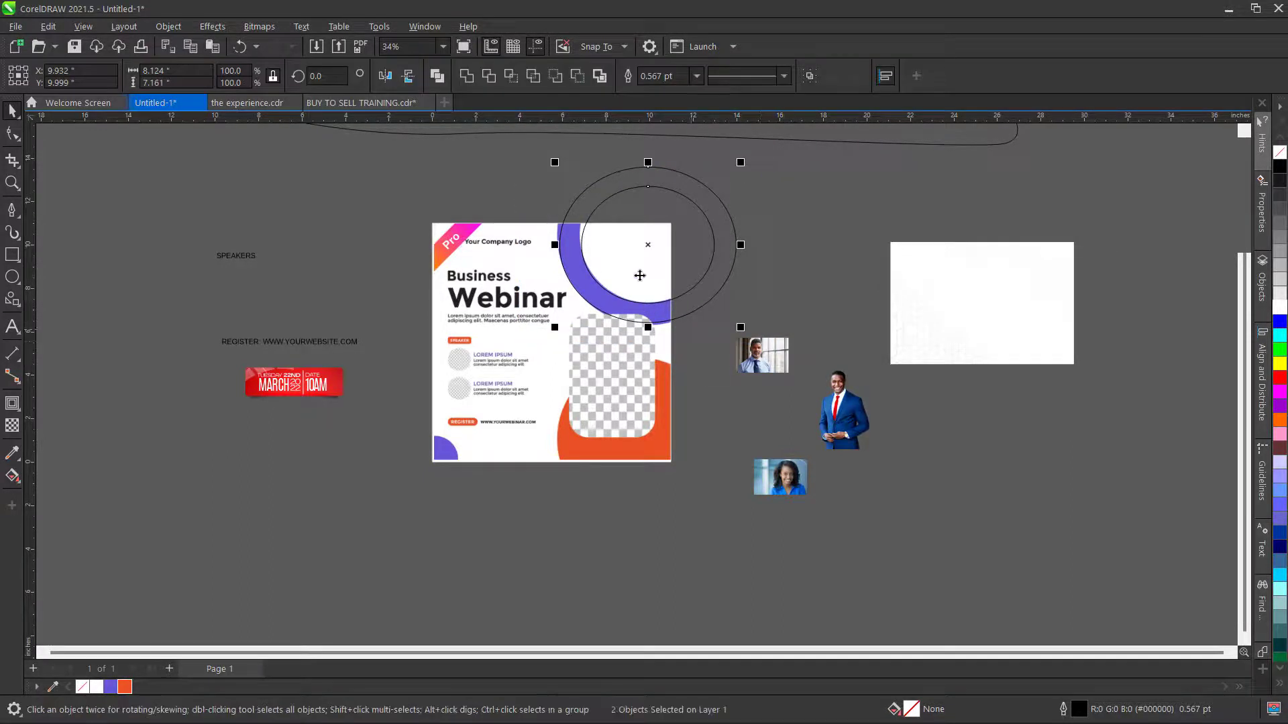
left_click(492, 79)
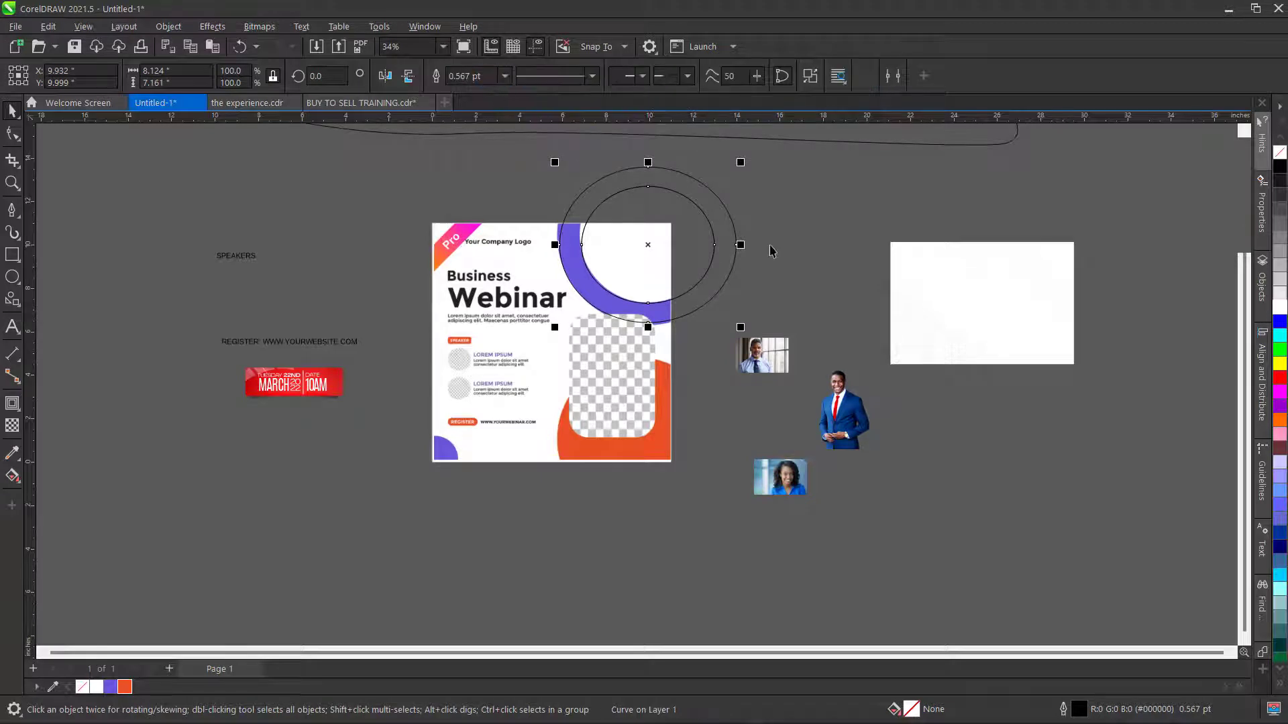
- Move the leftover inner ellipse aside and fill the ring purple with no outline
left_click(827, 216)
left_click(647, 223)
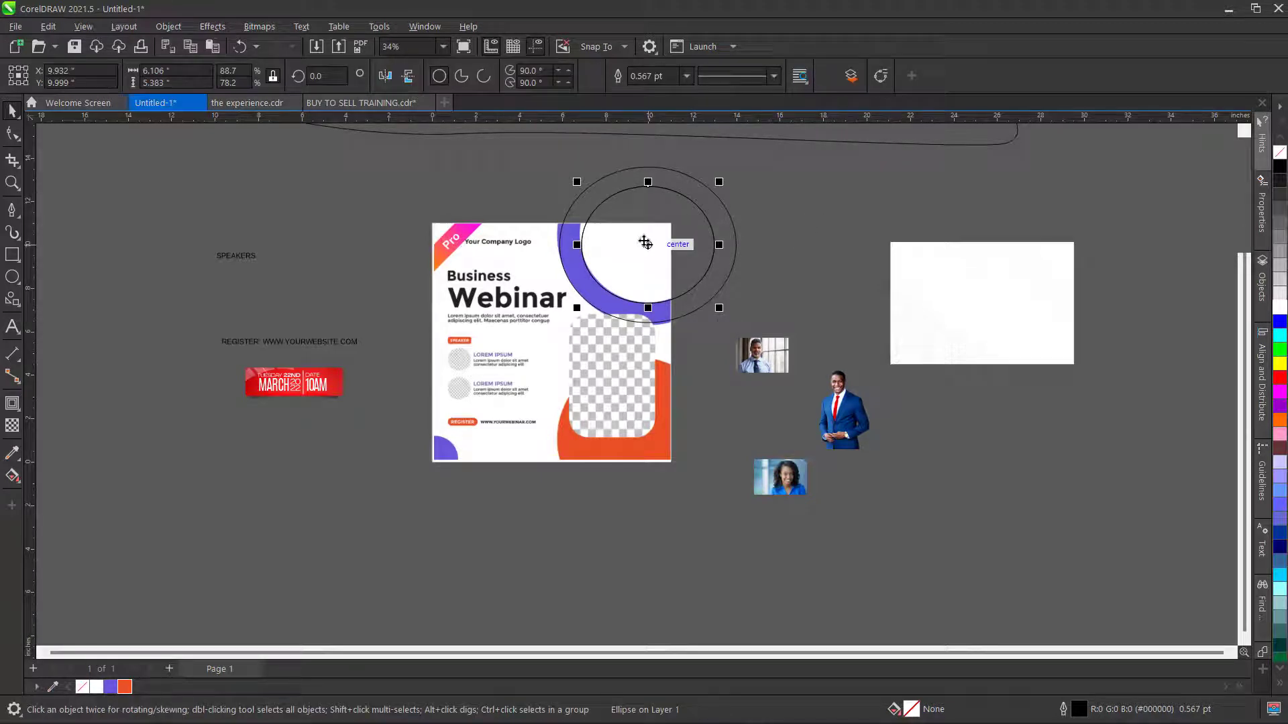
left_click_drag(644, 243, 940, 212)
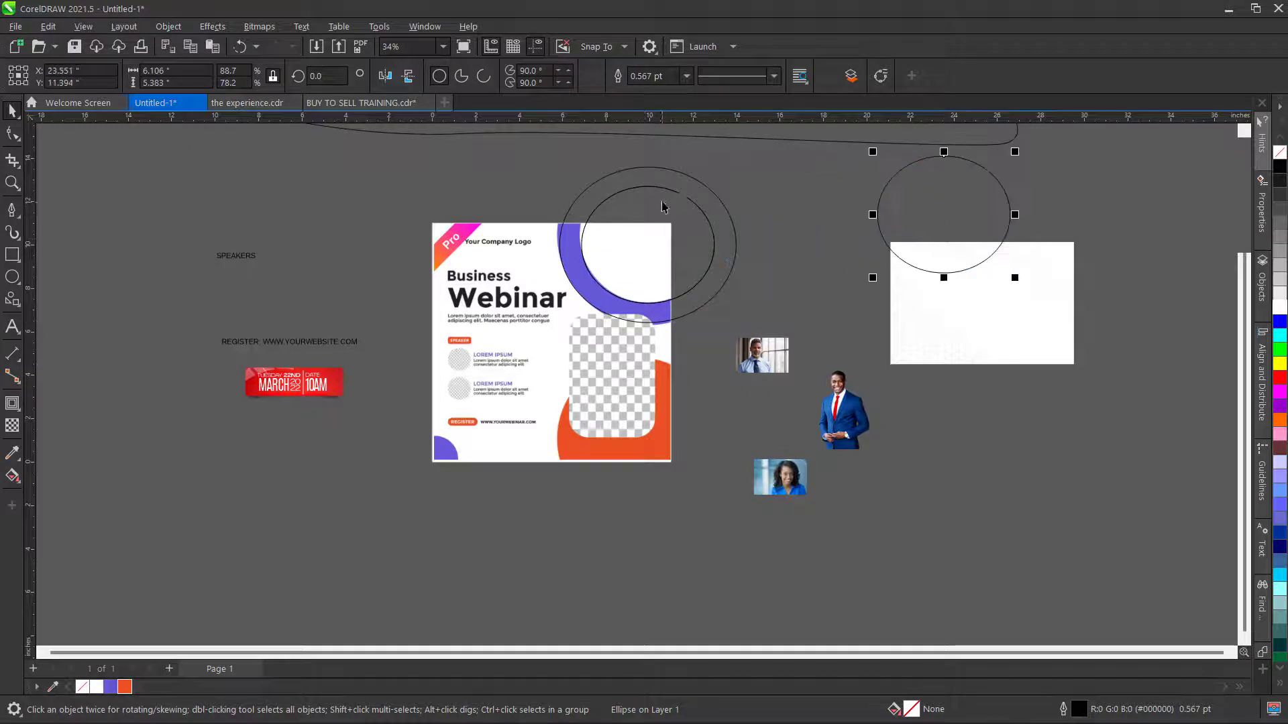
left_click(638, 236)
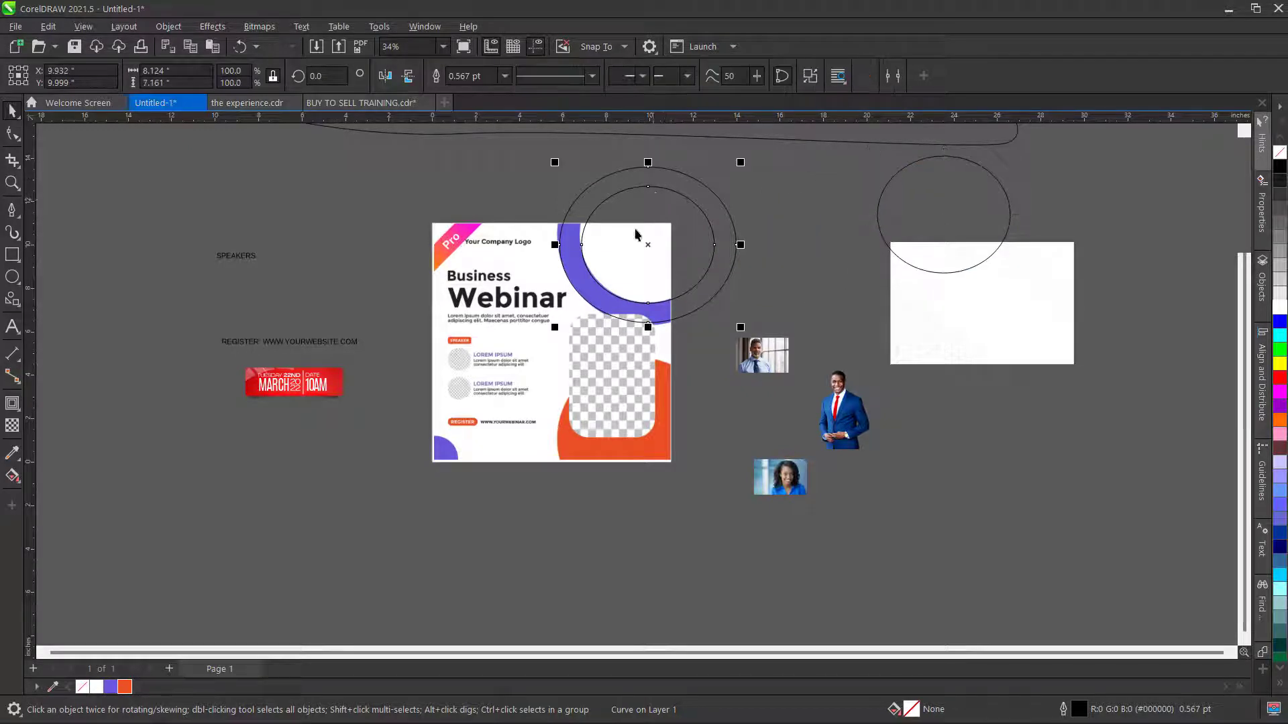
left_click(111, 688)
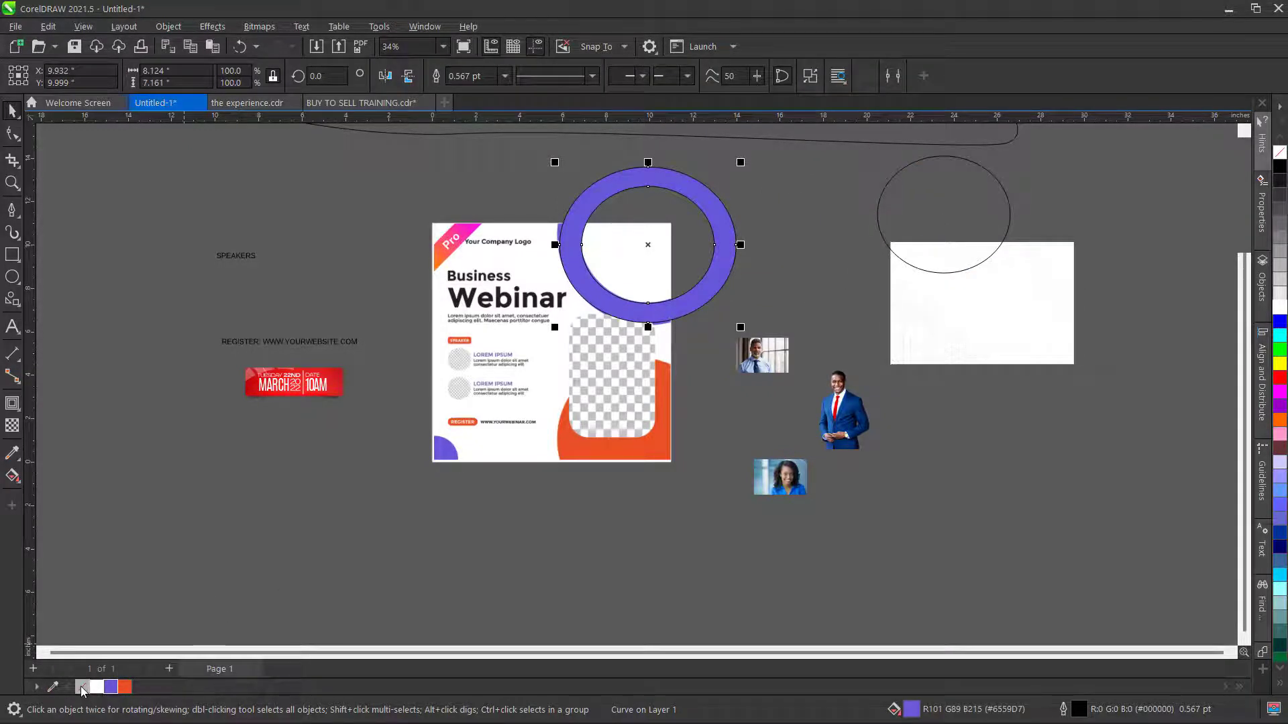
right_click(82, 687)
left_click(380, 214)
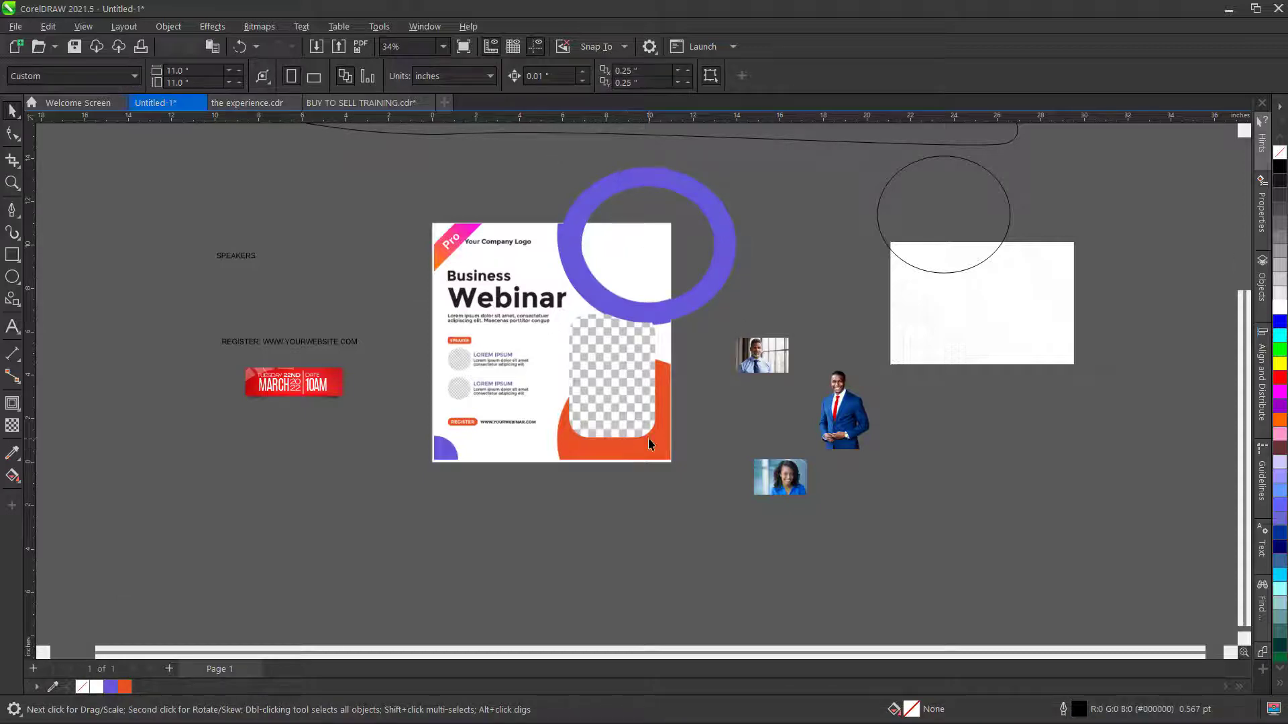
- Draw a rectangle over the flyer's checkered photo area
scroll(648, 438, "up", 2)
scroll(664, 282, "up", 2)
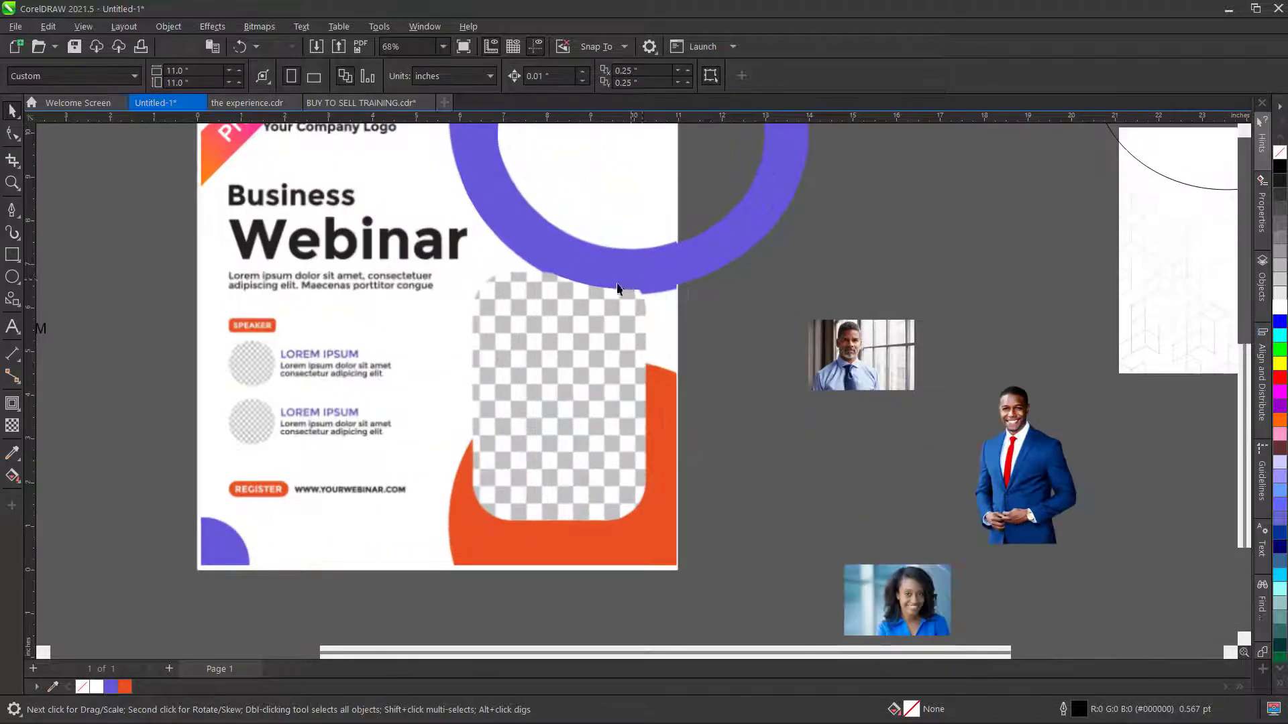
scroll(599, 294, "down", 4)
scroll(584, 307, "up", 3)
scroll(594, 303, "down", 3)
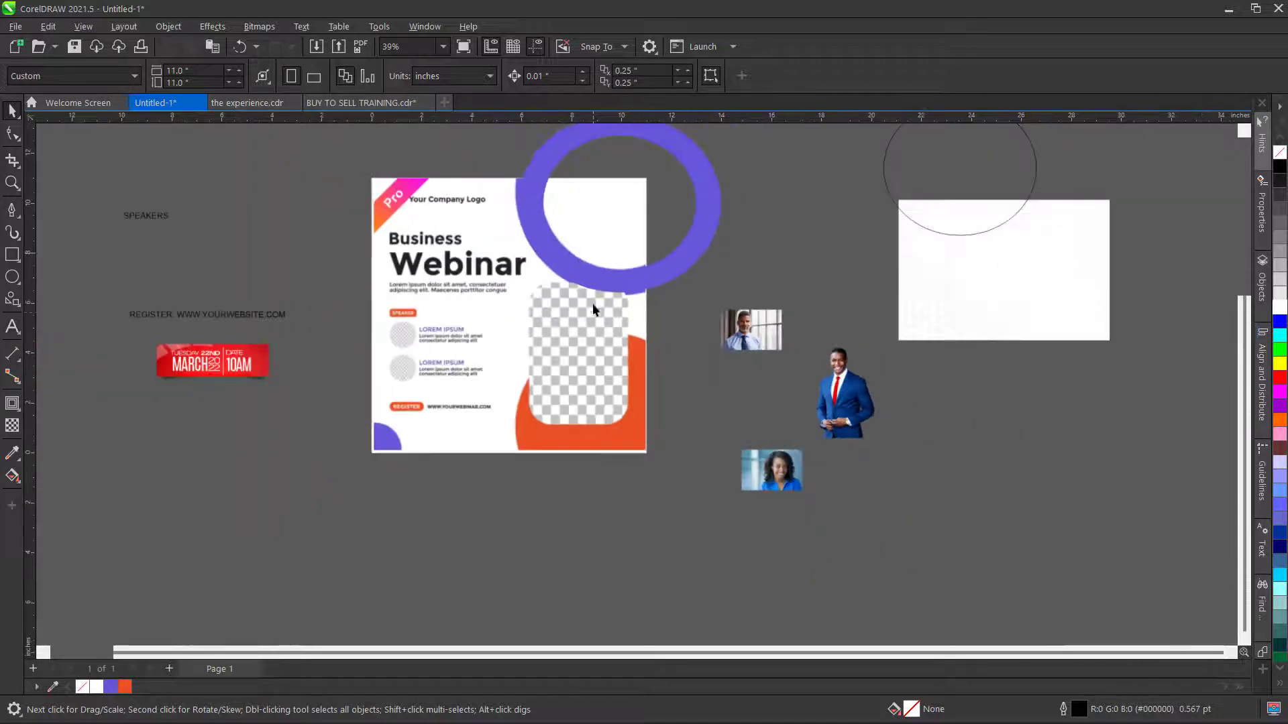
scroll(573, 304, "up", 2)
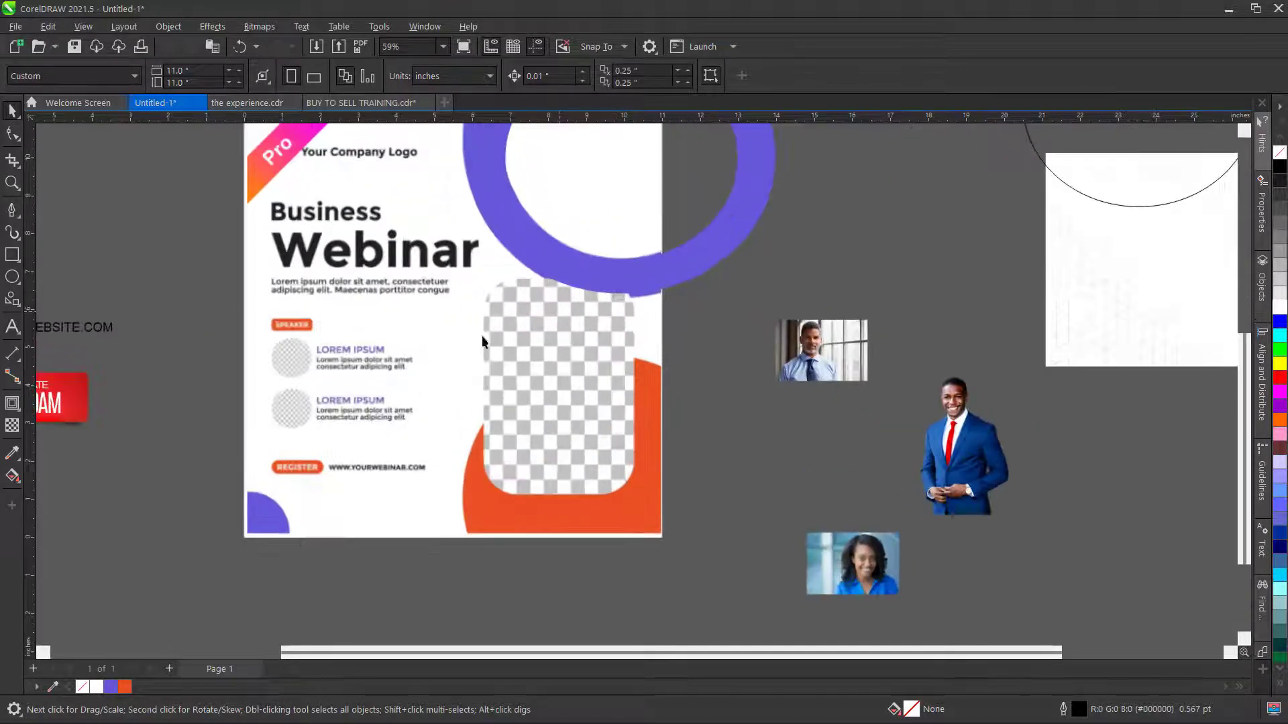
left_click(11, 256)
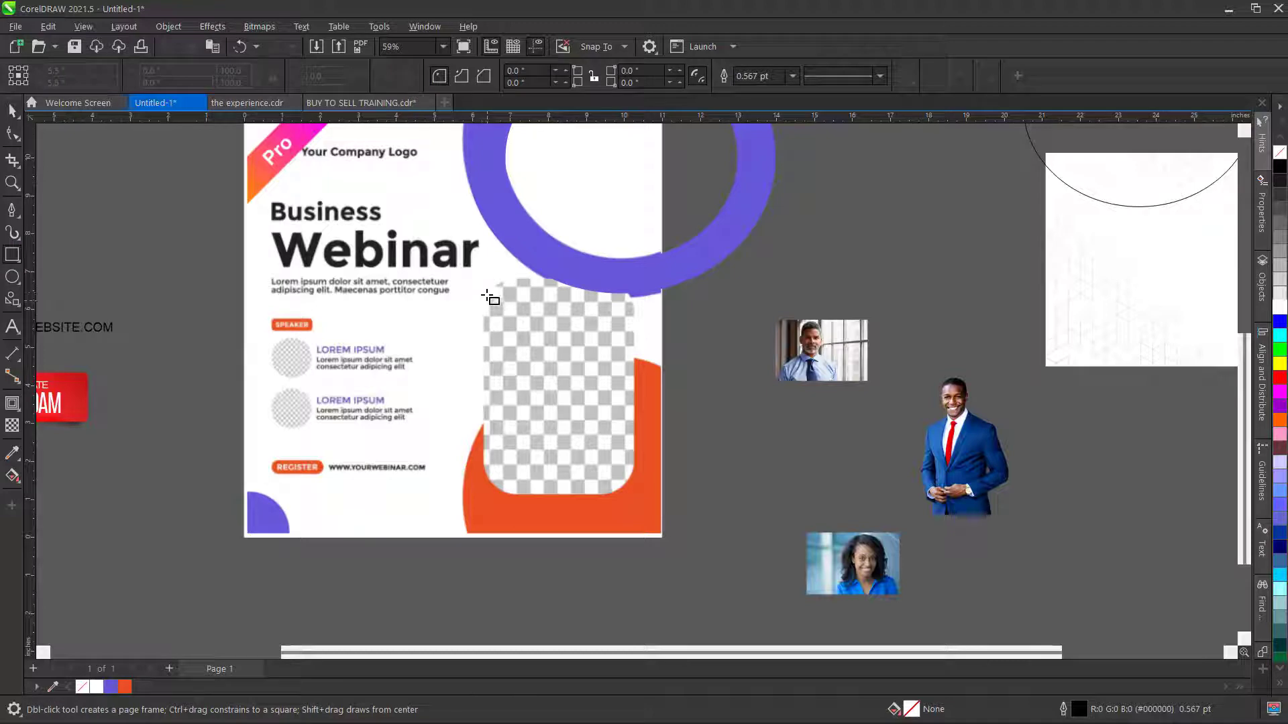
mouse_move(483, 281)
left_mouse_down()
mouse_move(520, 451)
mouse_move(621, 477)
mouse_move(633, 495)
left_mouse_up()
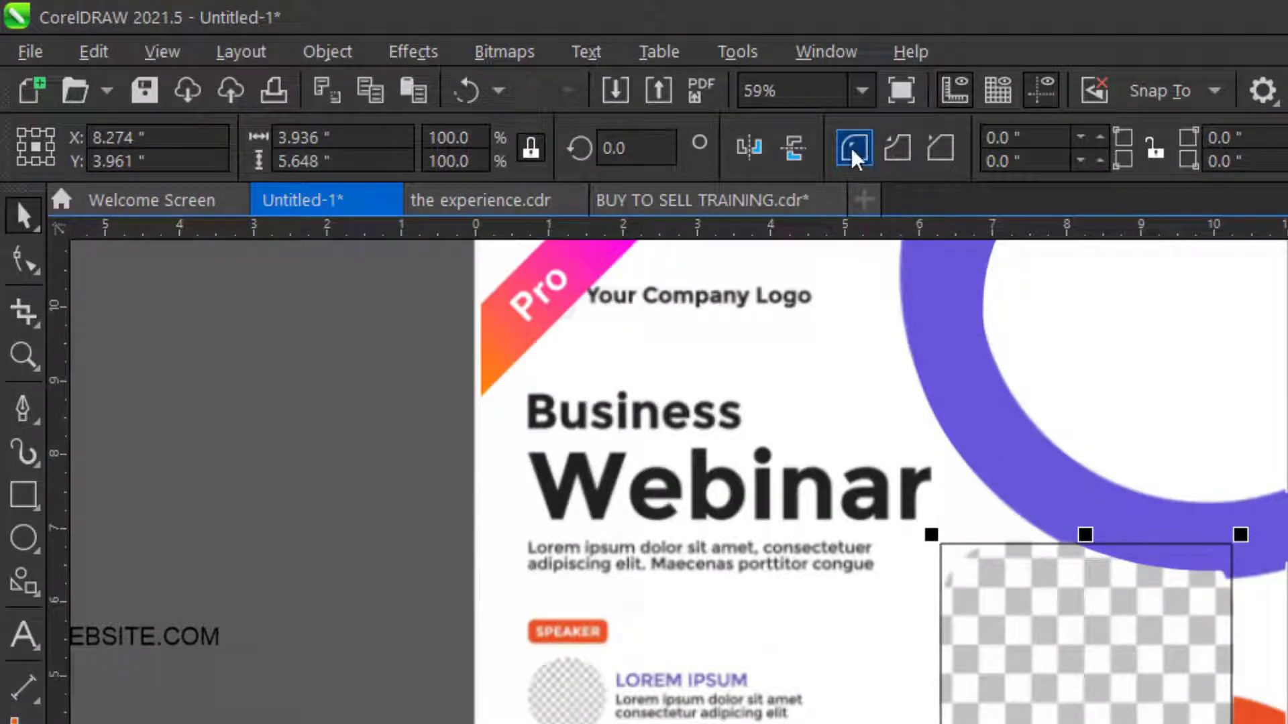
- Round all the rectangle's corners equally to a 0.85" radius
left_click(1159, 153)
left_click(1102, 132)
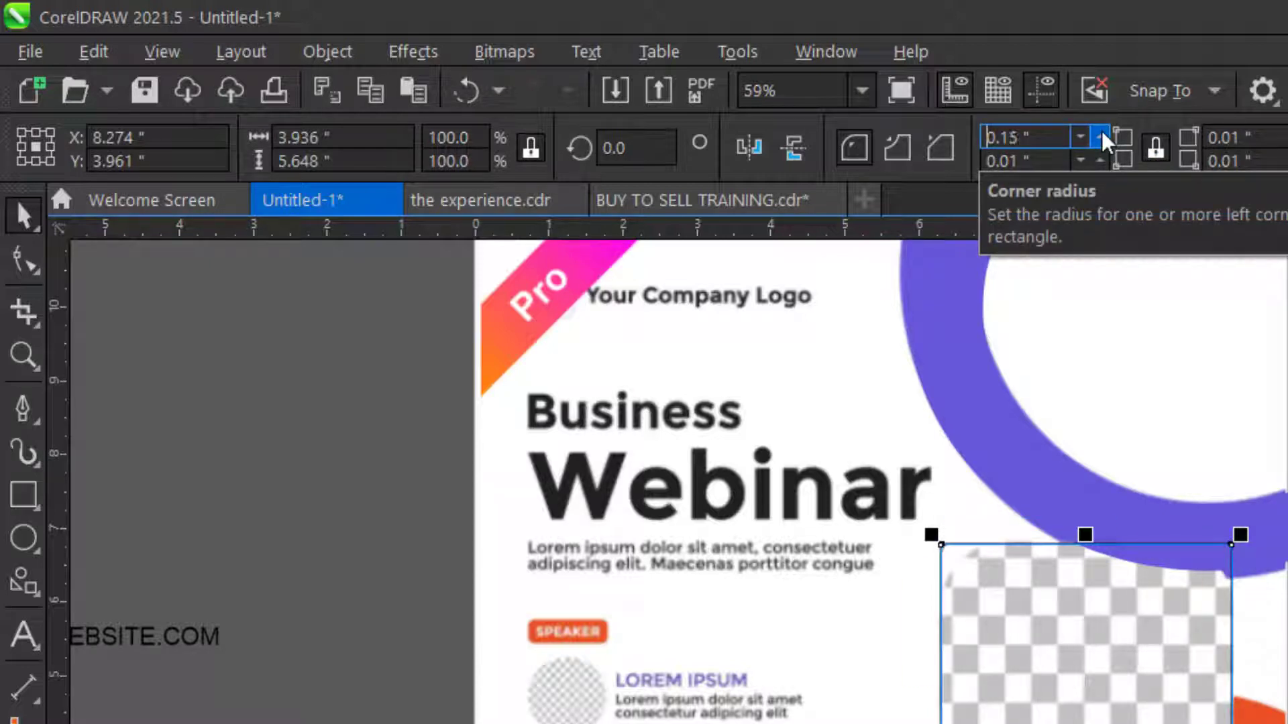
left_click(1101, 137)
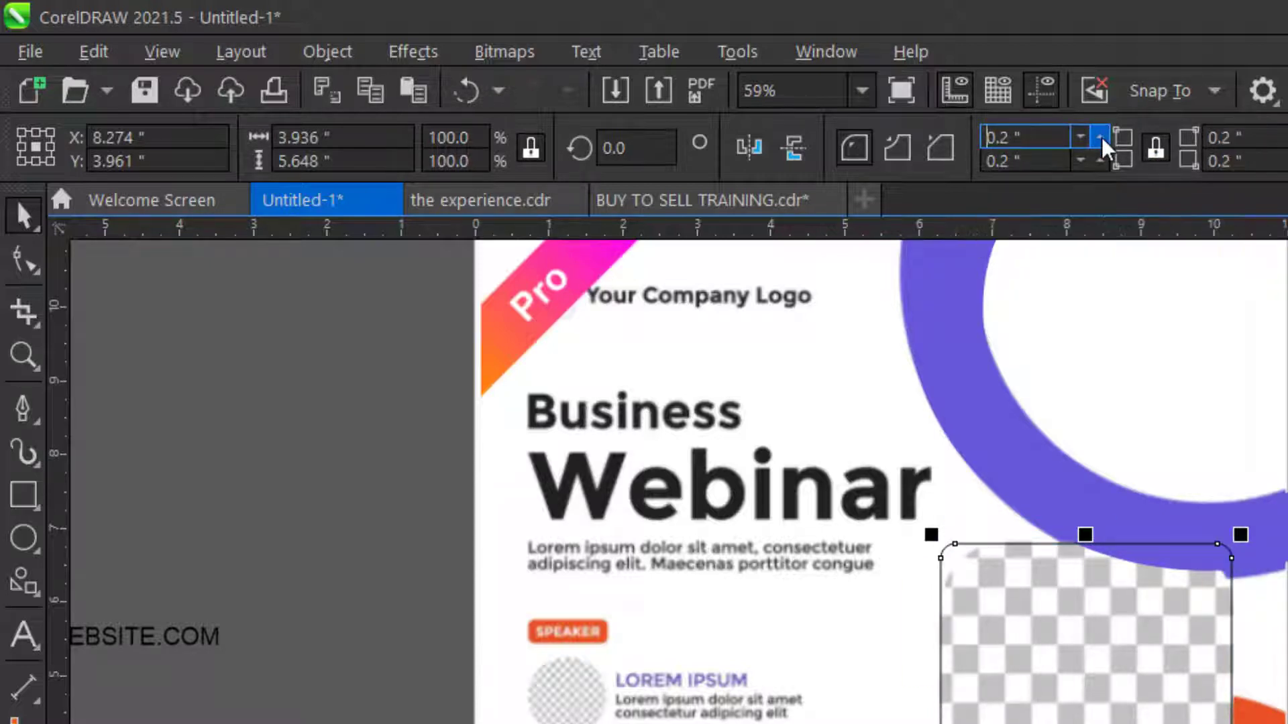
left_click(1101, 137)
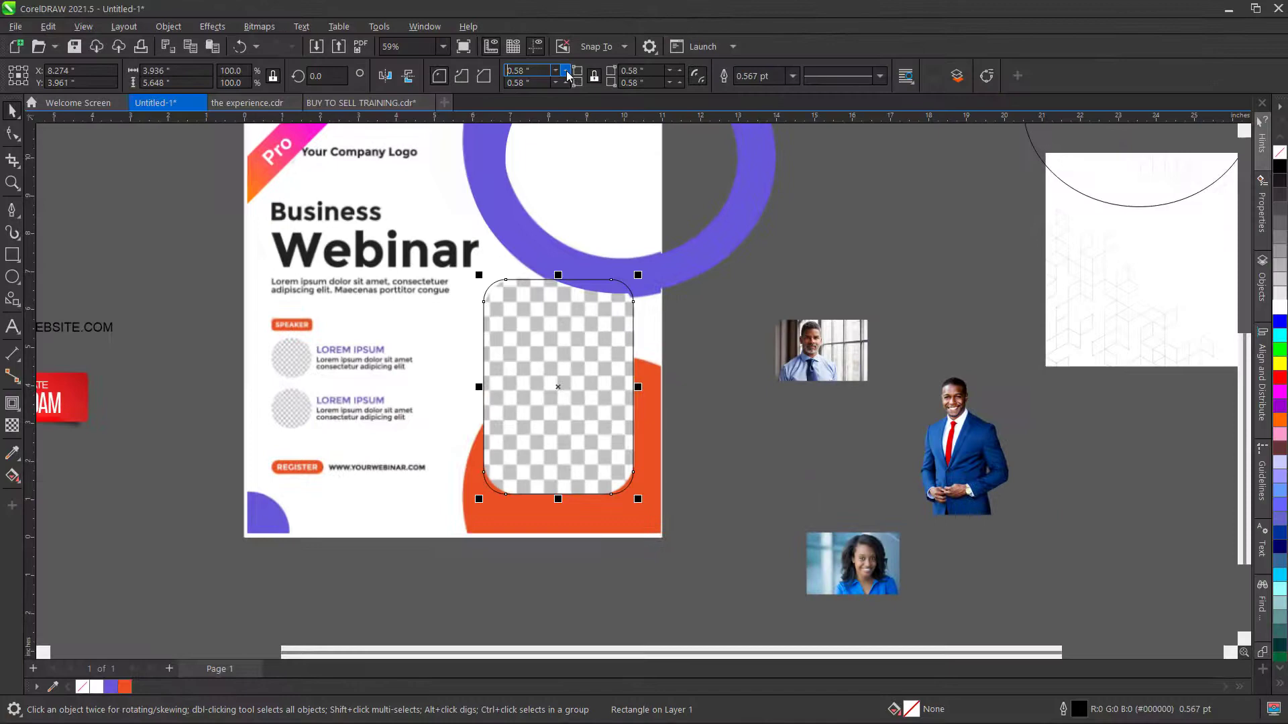
left_click(567, 71)
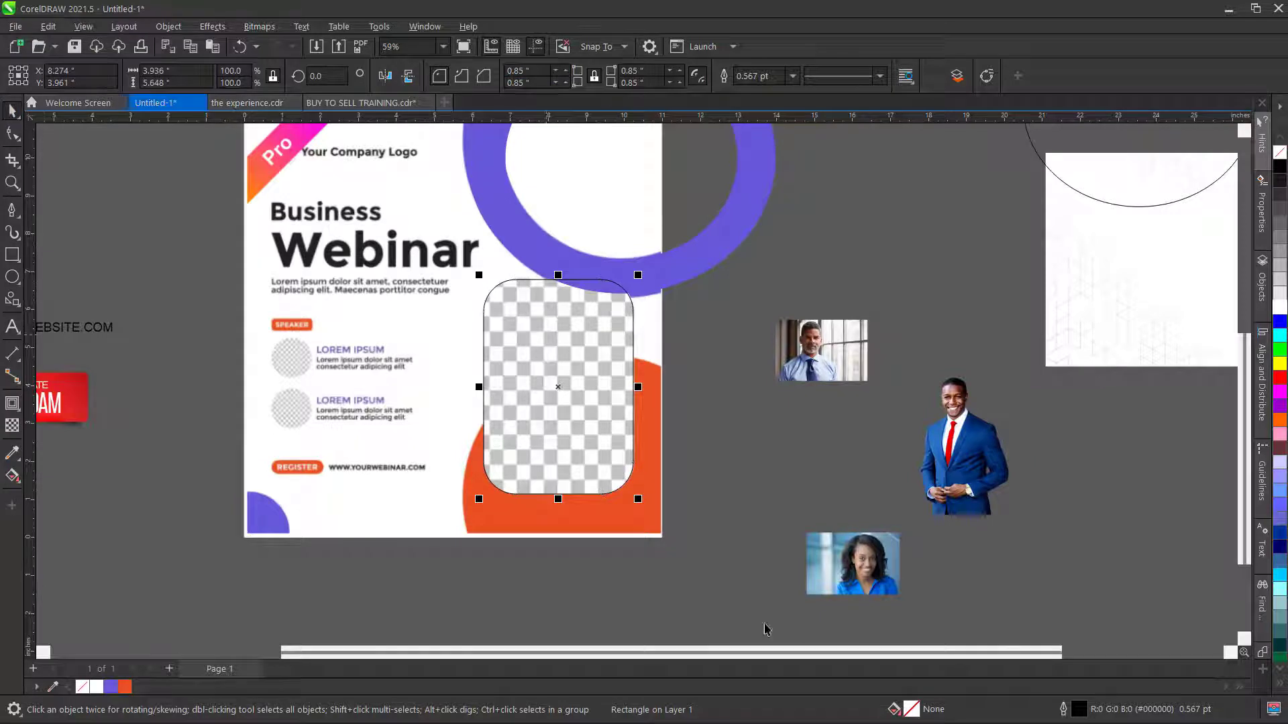
mouse_move(997, 721)
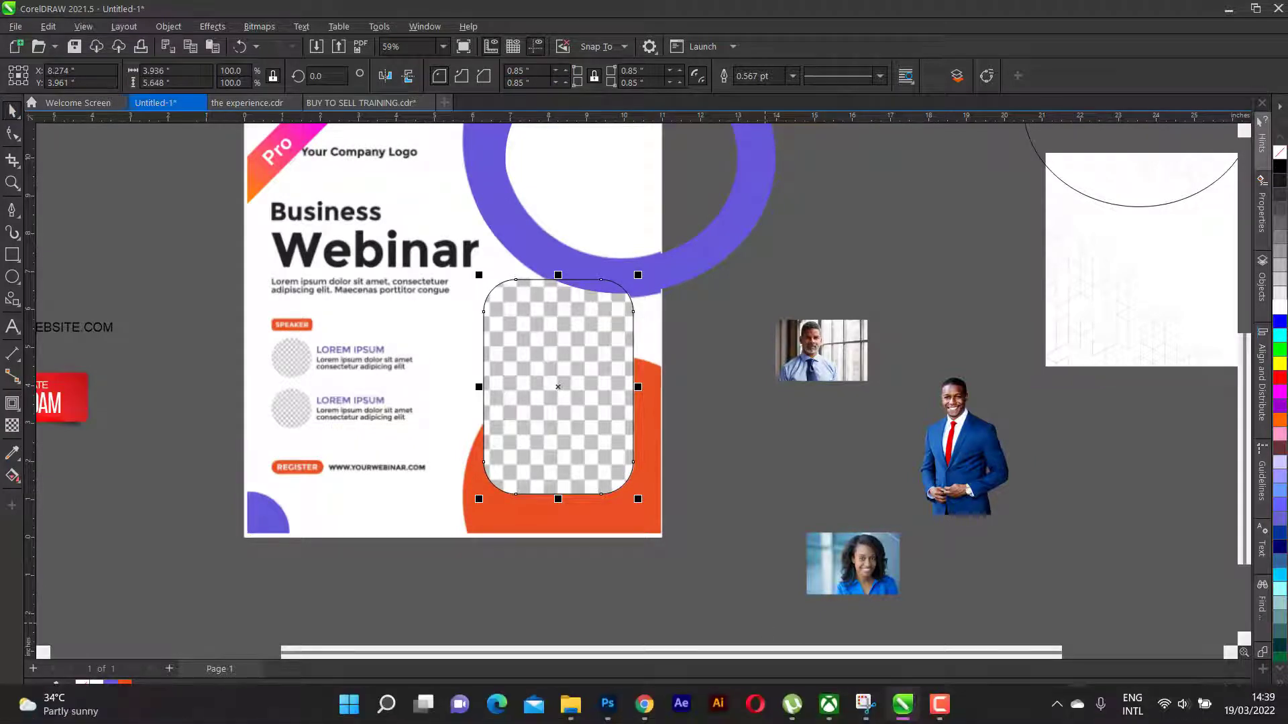
left_click(933, 712)
left_click(937, 712)
- Fill the rounded rectangle with white
scroll(569, 357, "down", 1)
left_click(719, 445)
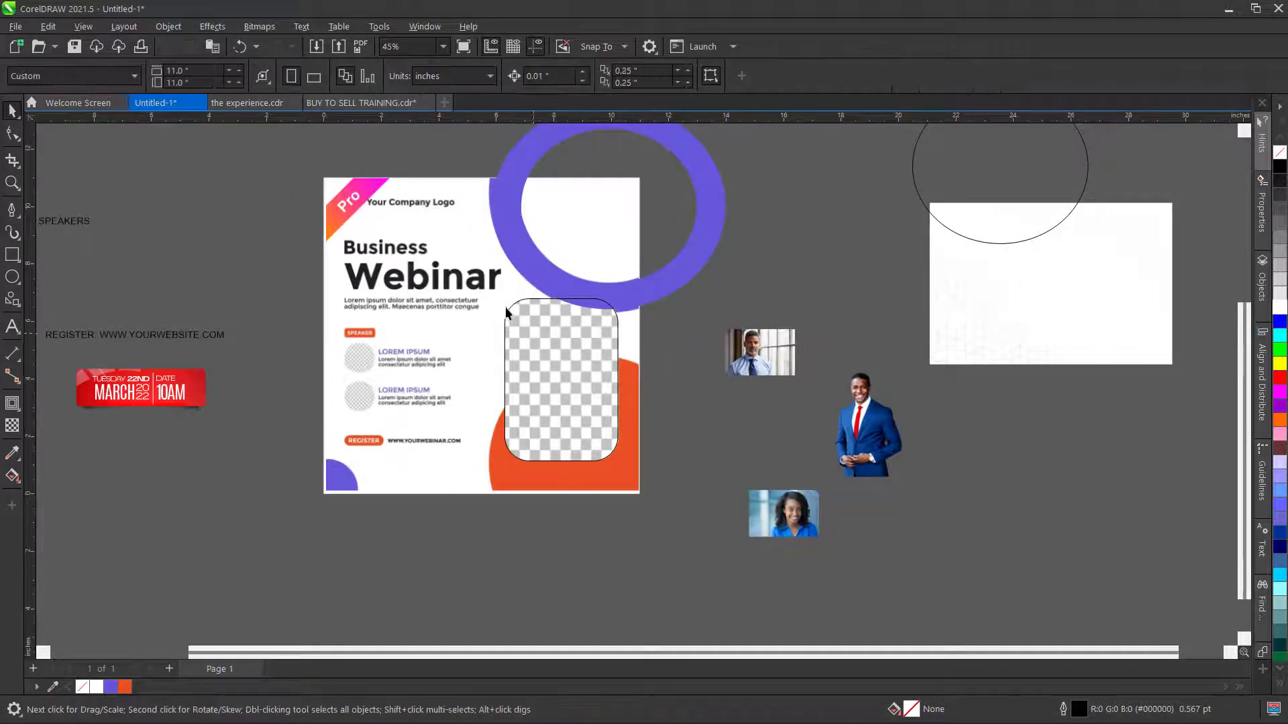
scroll(467, 288, "down", 3)
scroll(598, 422, "up", 1)
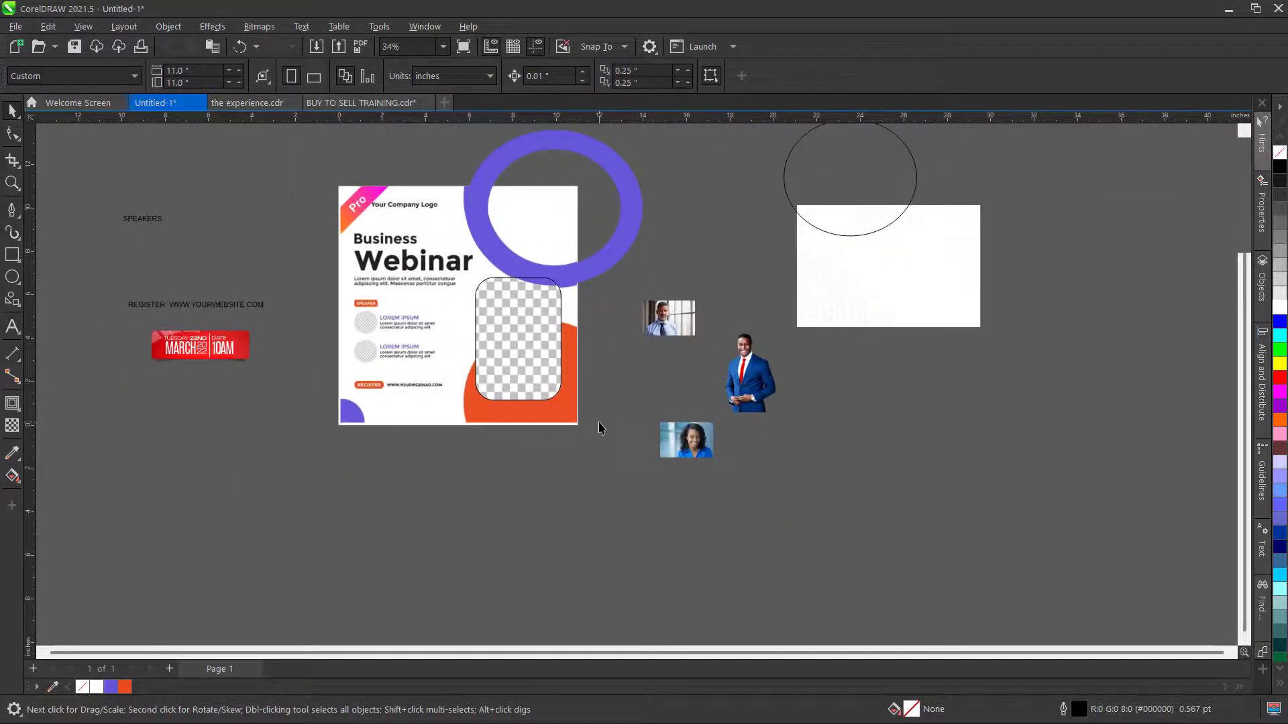
left_click(520, 369)
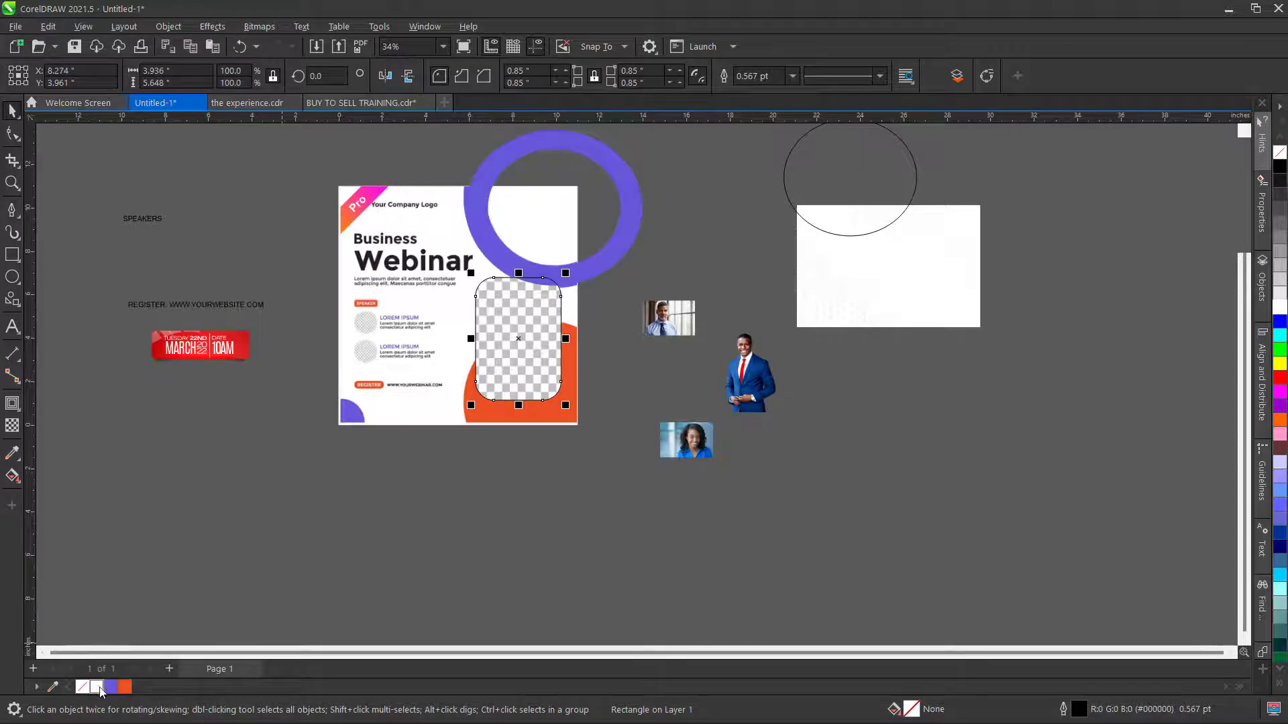
left_click(97, 687)
left_click(481, 538)
- Draw an ellipse across the lower part of the rounded rectangle
scroll(558, 405, "up", 1)
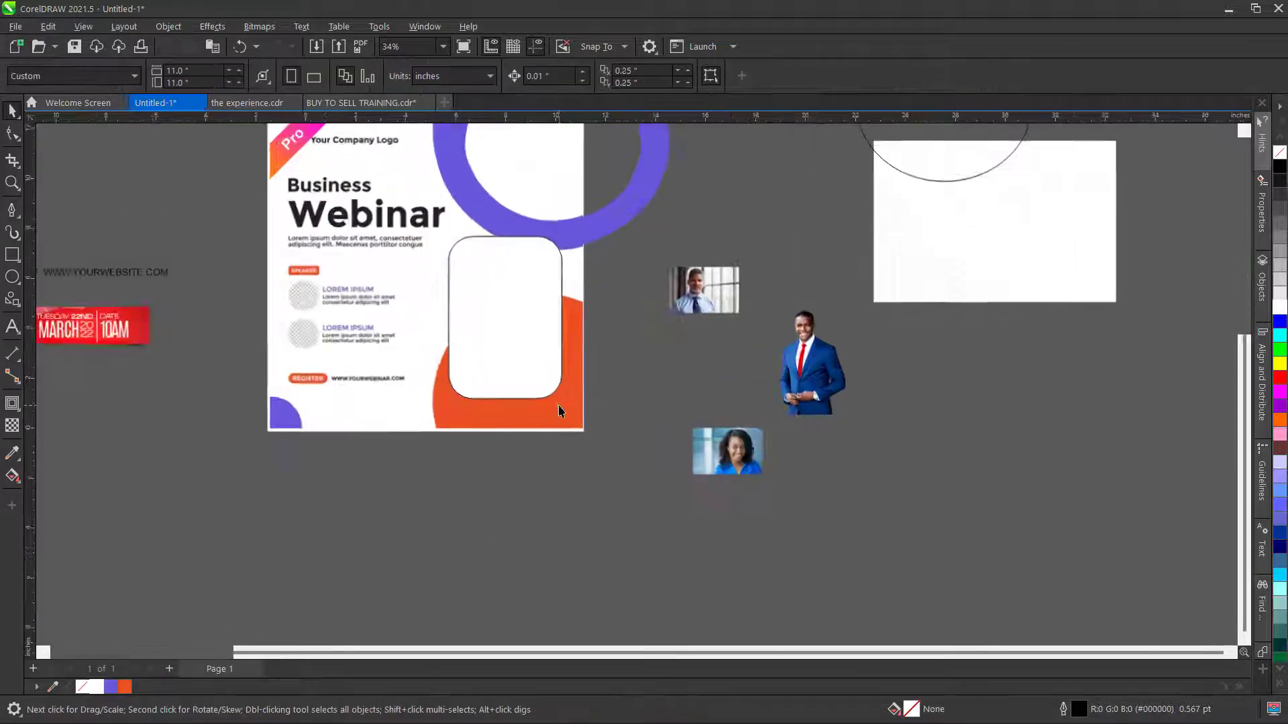
left_click(11, 277)
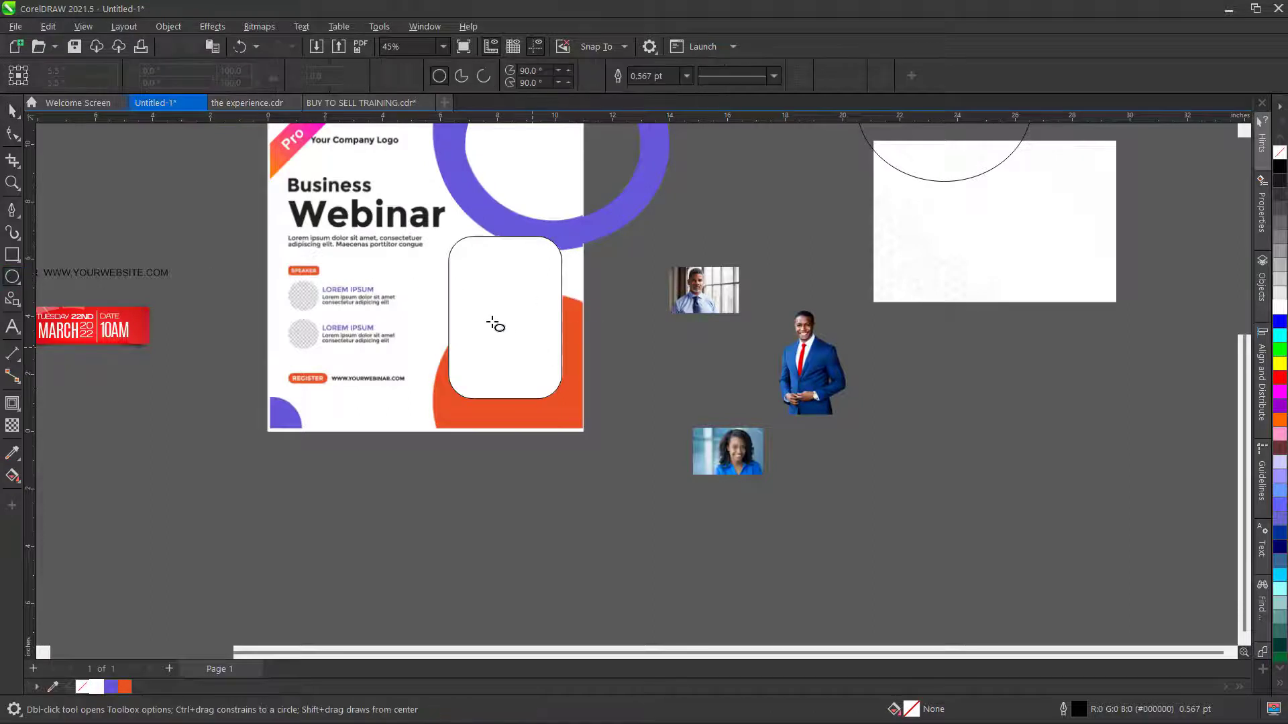
left_click_drag(493, 316, 704, 538)
- Move and stretch the ellipse into a circle over the rectangle, filled orange (#E85124)
left_click(9, 110)
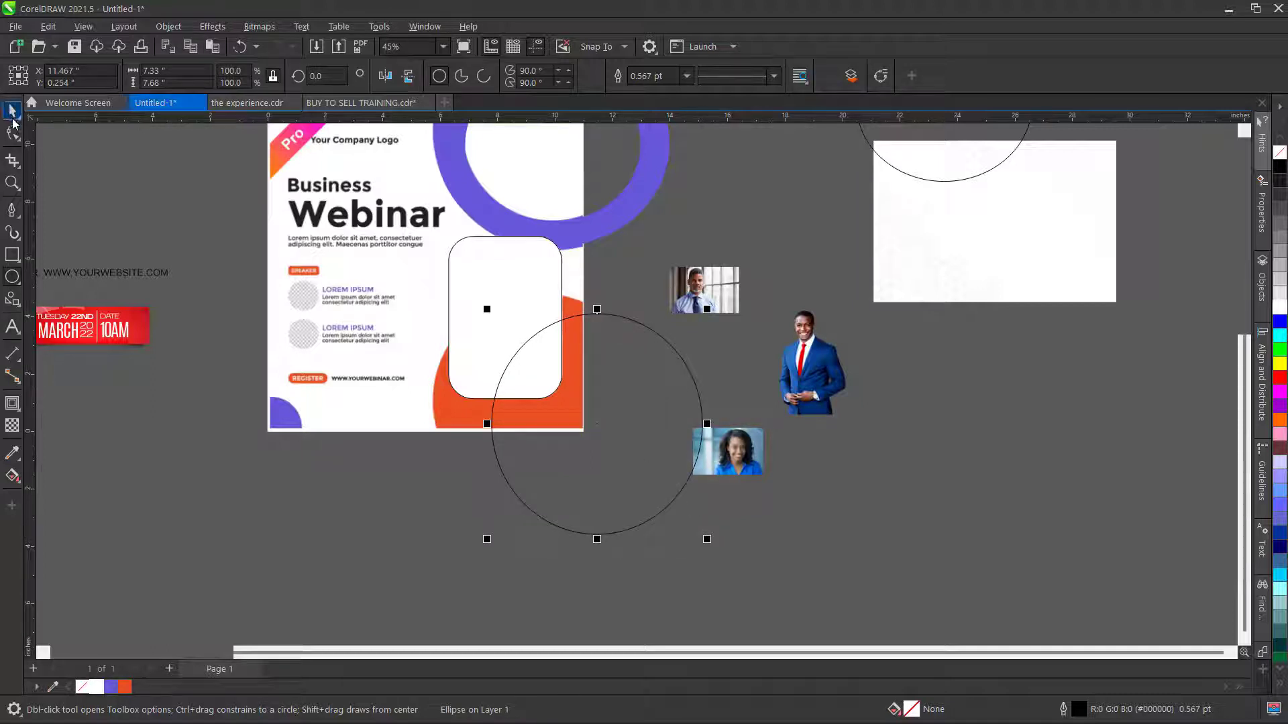
left_click_drag(597, 424, 554, 409)
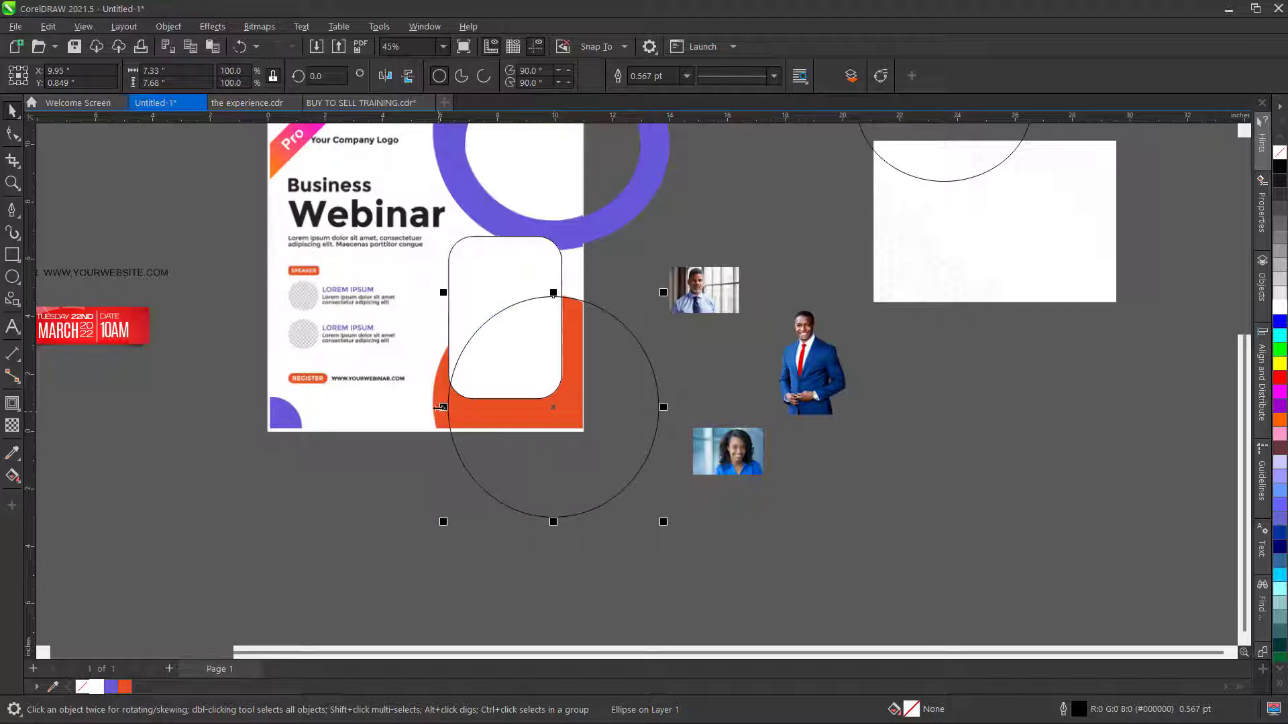
left_click_drag(440, 407, 426, 407)
scroll(492, 466, "down", 1)
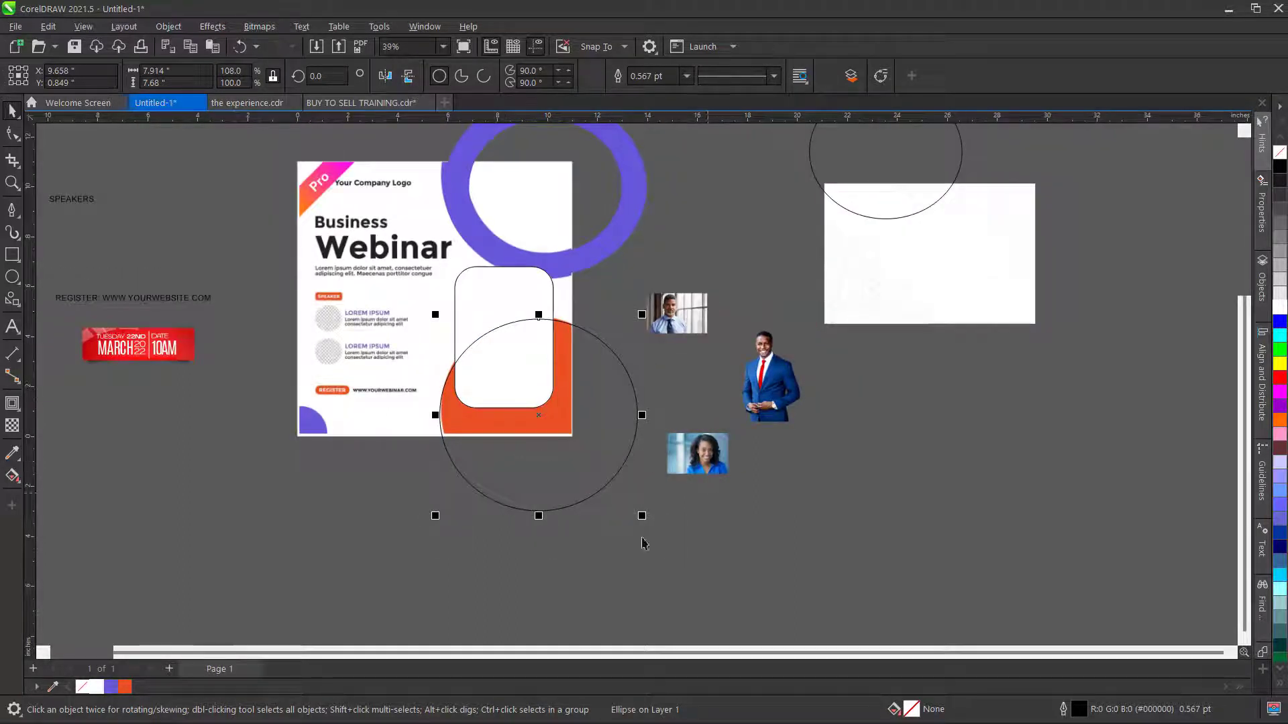
left_click(124, 688)
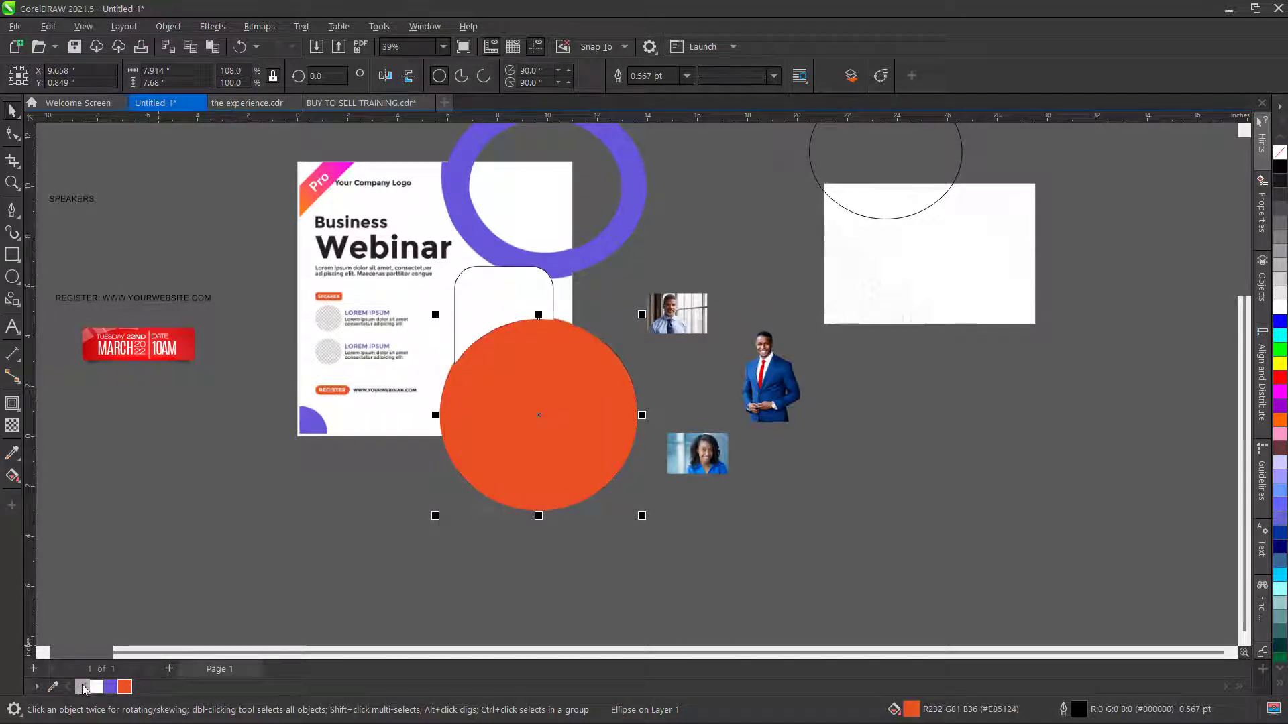
left_click(144, 517)
scroll(295, 446, "up", 2)
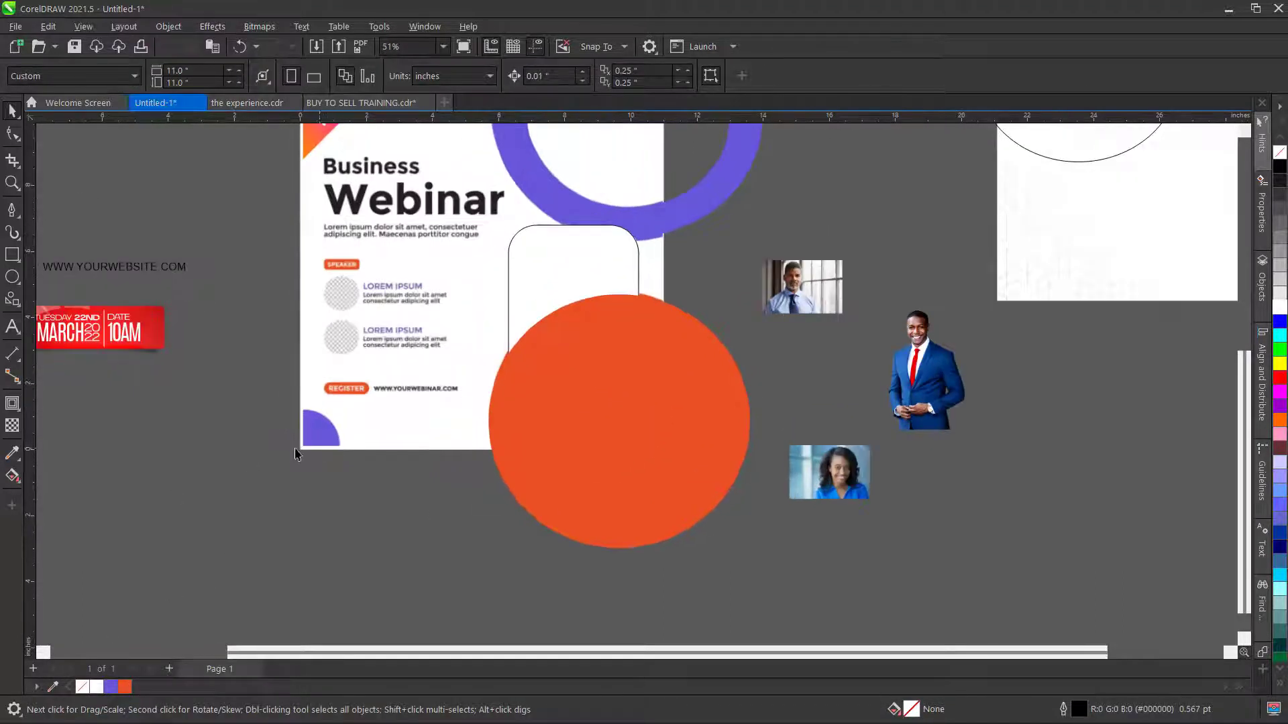
- Draw a circle and size it to fit the purple quarter shape at the lower-left corner
left_click(11, 277)
scroll(295, 425, "up", 1)
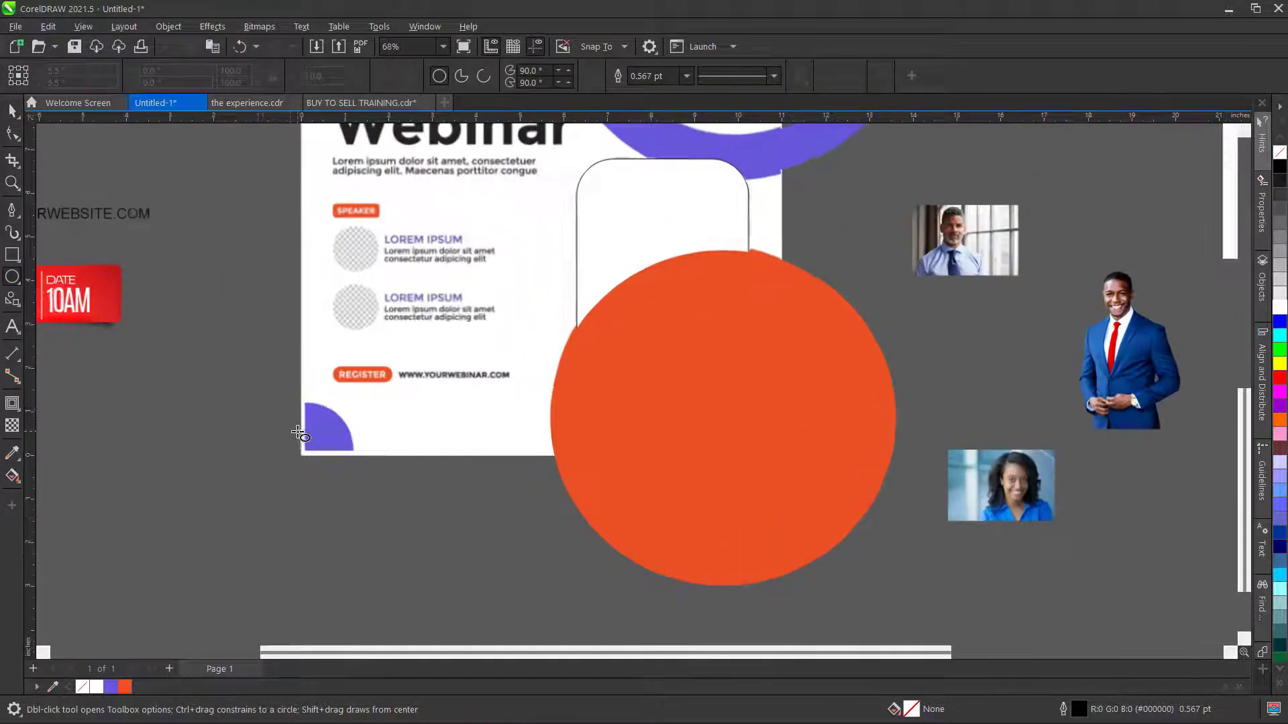
left_click_drag(351, 463, 362, 490)
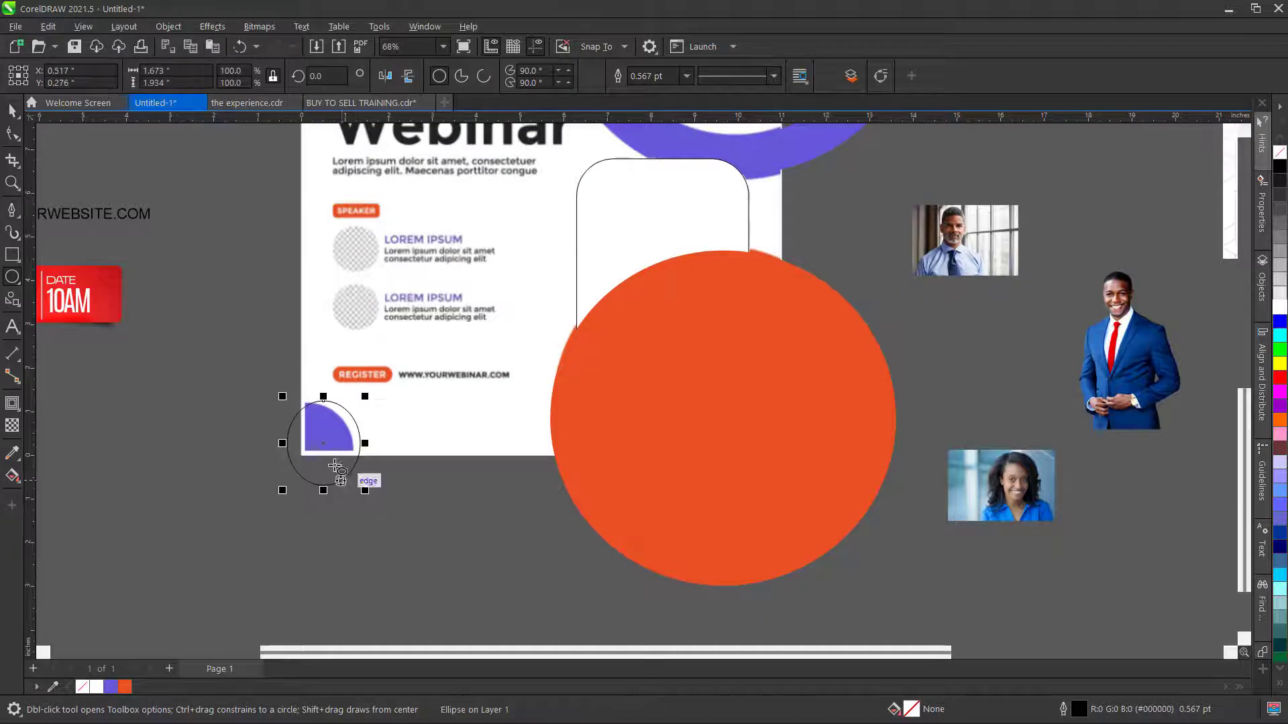
key("space")
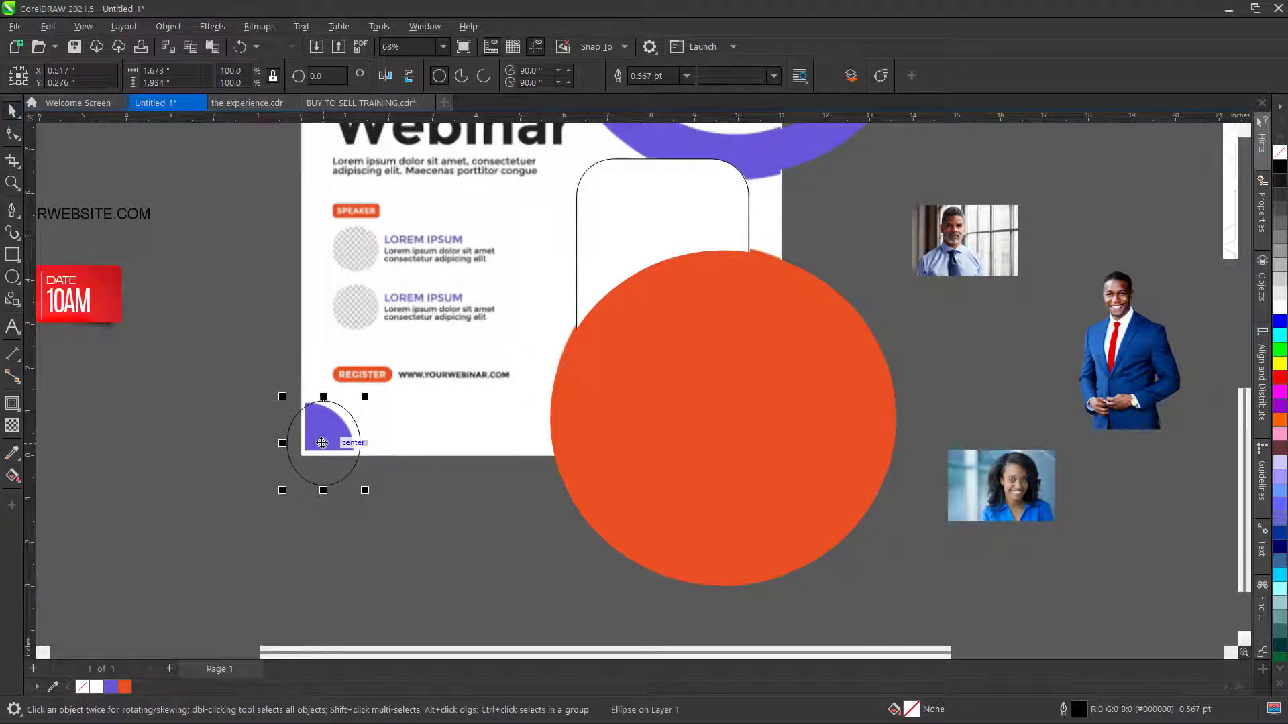
left_click_drag(324, 449, 315, 445)
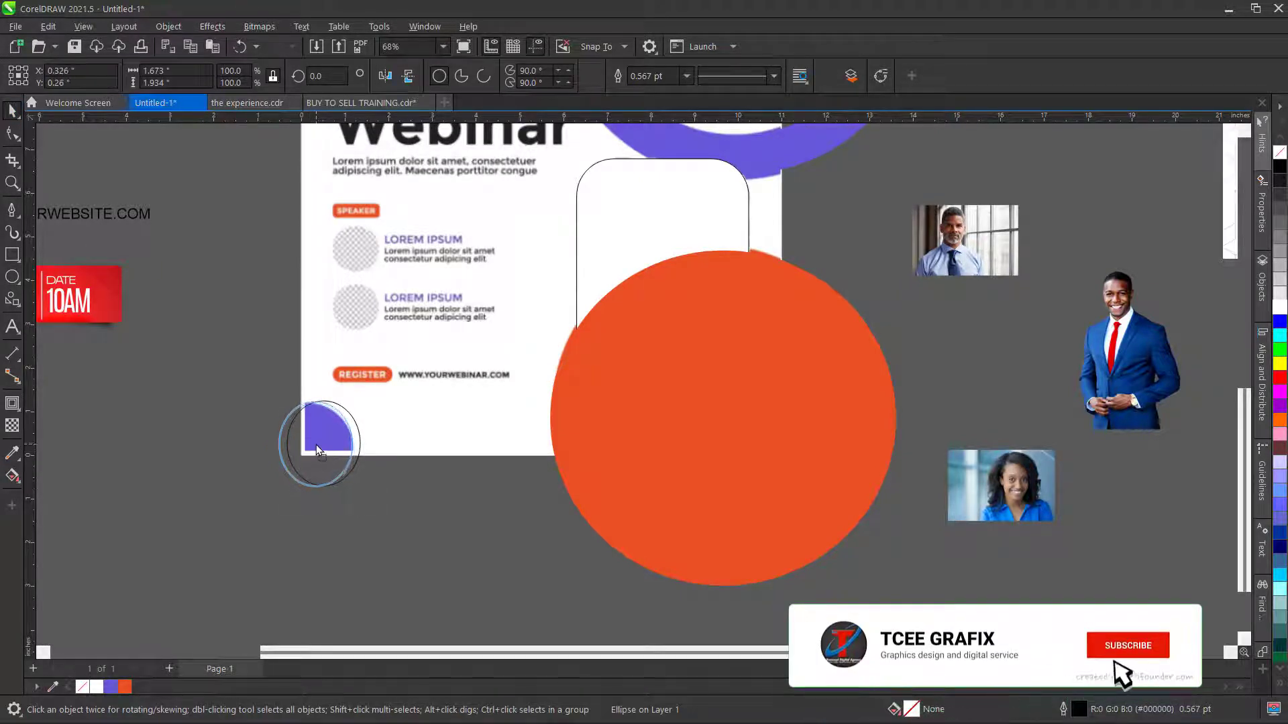
scroll(351, 474, "up", 2)
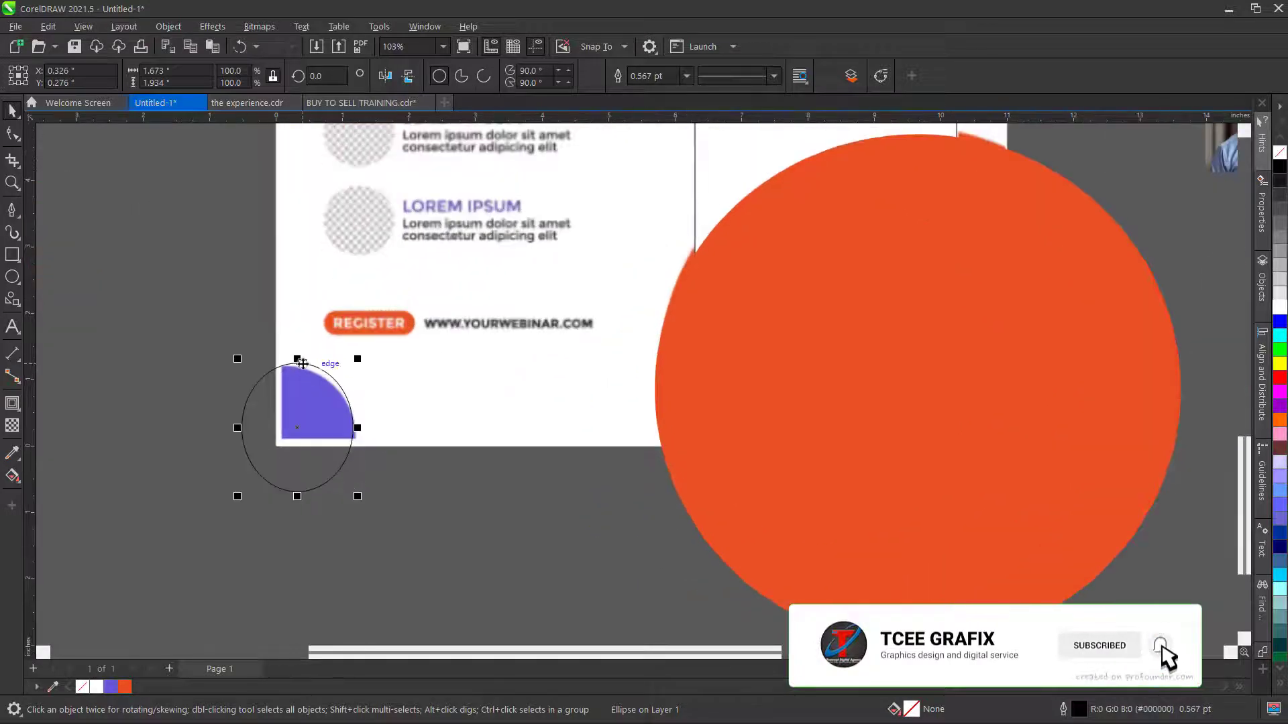
left_click_drag(297, 359, 305, 330)
scroll(284, 419, "up", 2)
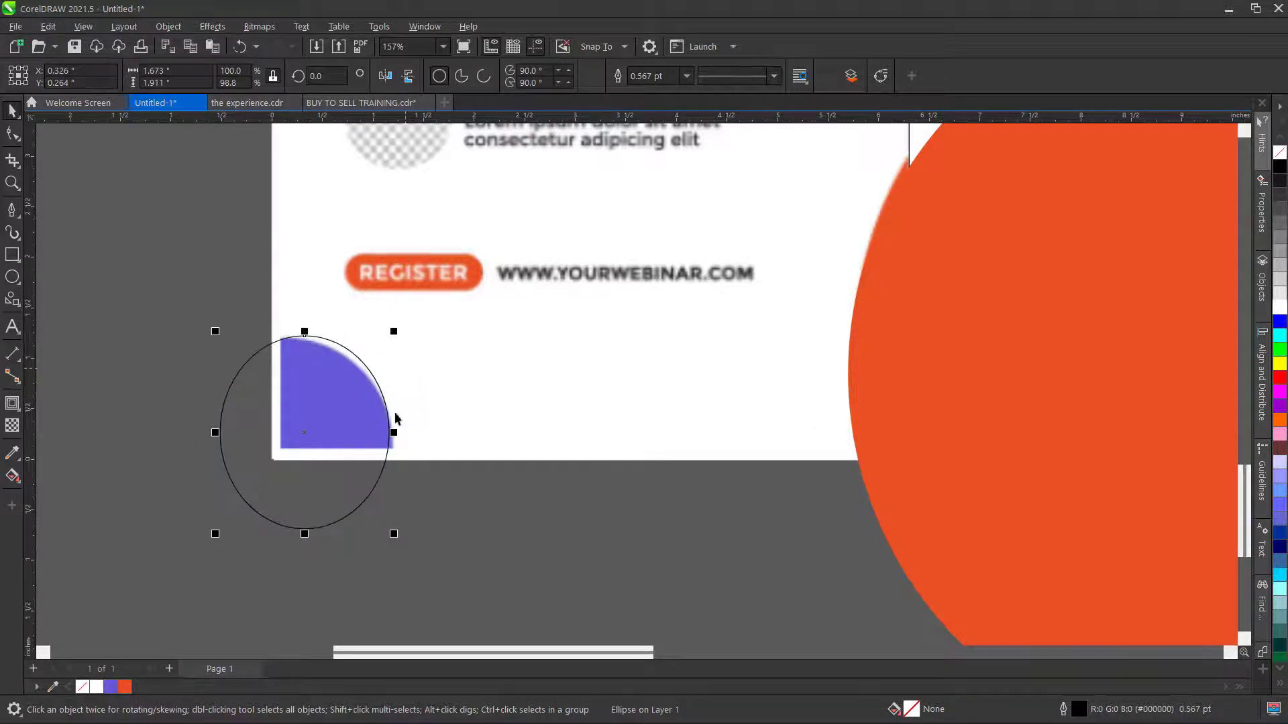
left_click_drag(393, 432, 404, 433)
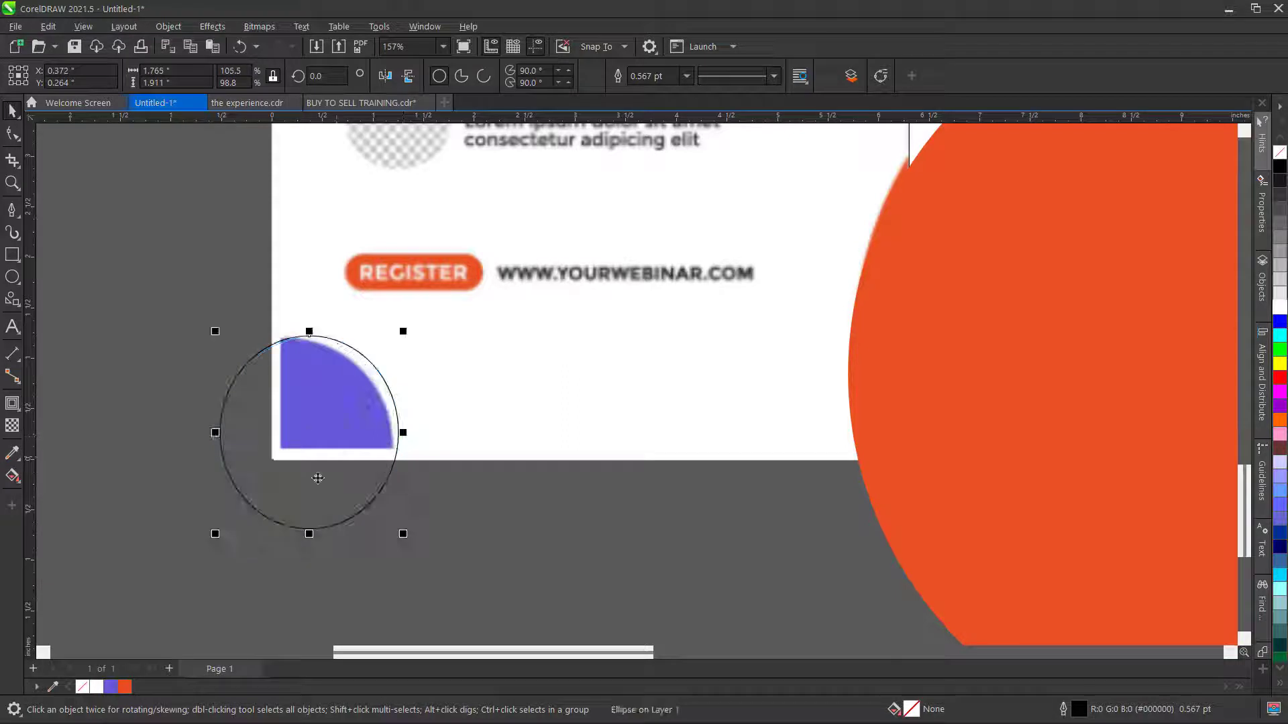
left_click_drag(317, 478, 302, 494)
- Fill the lower-left circle purple (#6559D7) and remove its outline
scroll(391, 435, "down", 1)
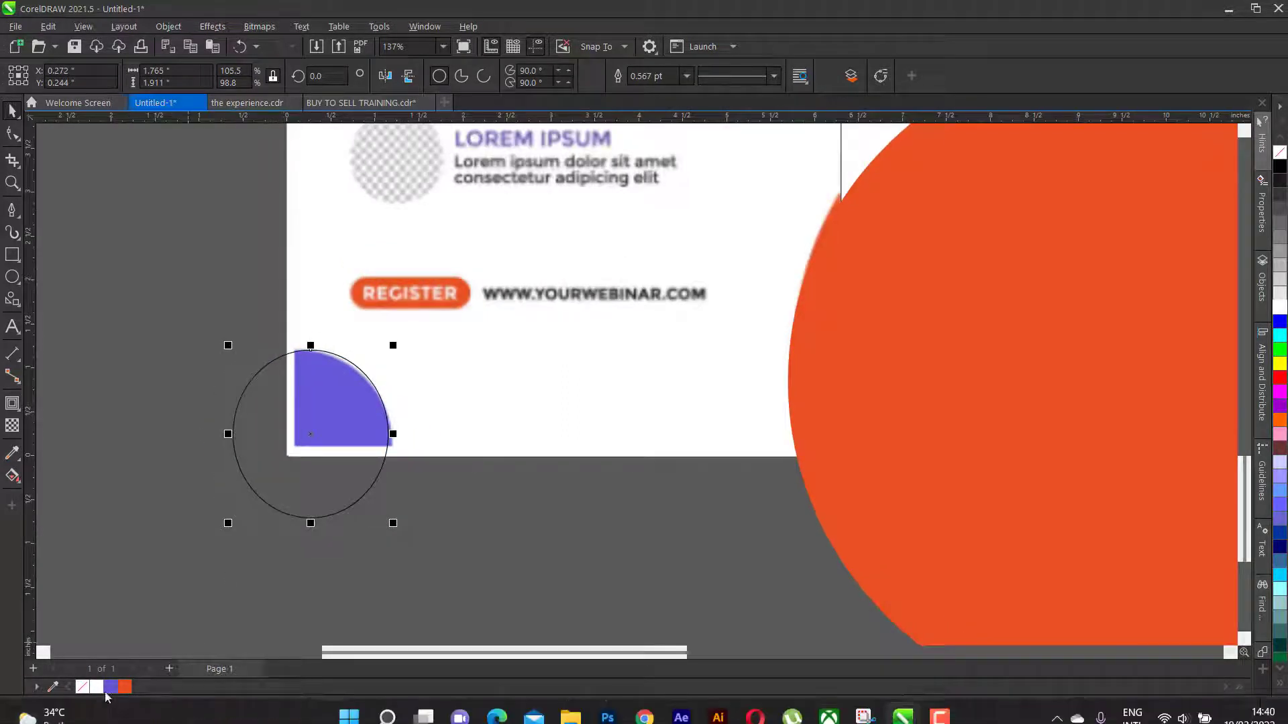
left_click(111, 687)
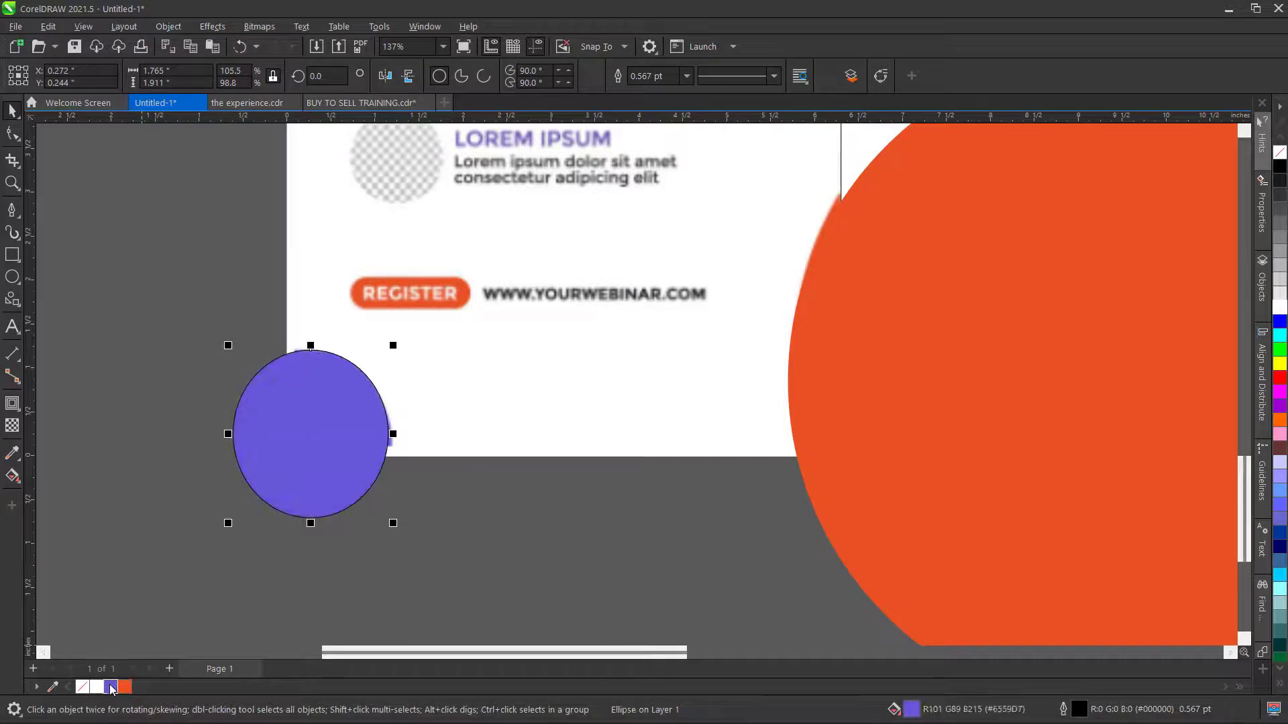
right_click(79, 688)
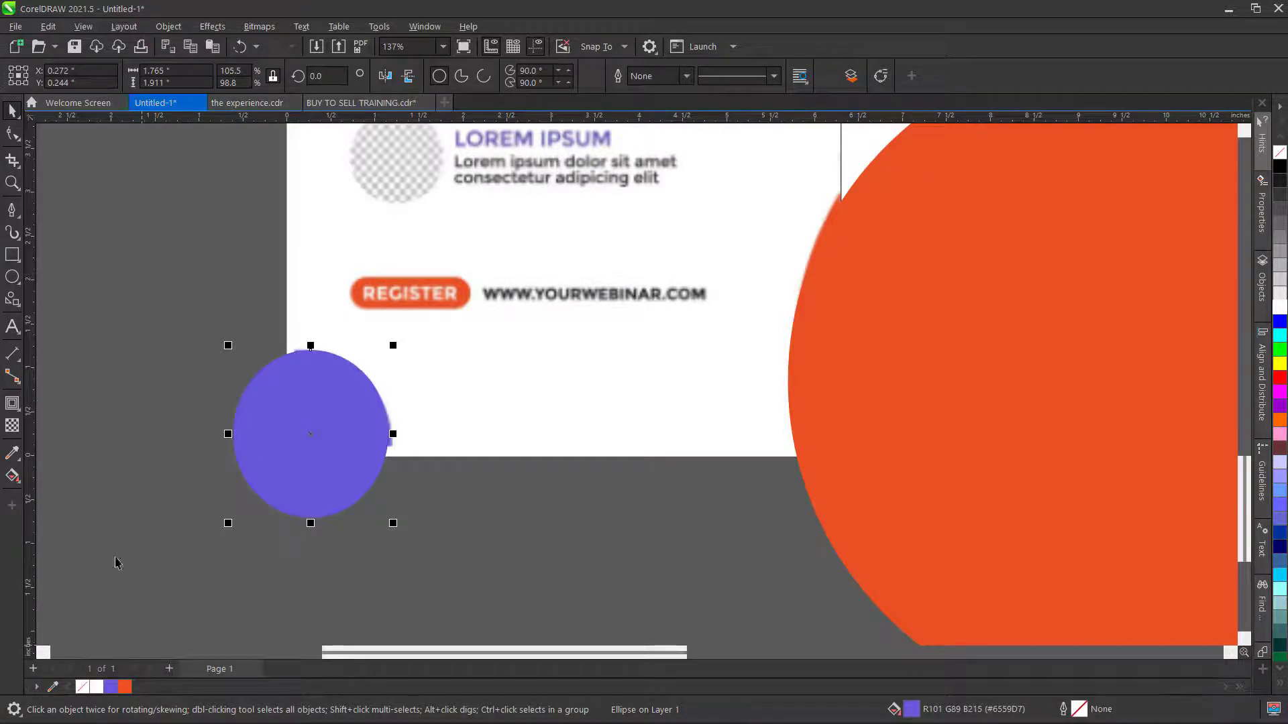
scroll(279, 409, "down", 4)
scroll(420, 424, "down", 1)
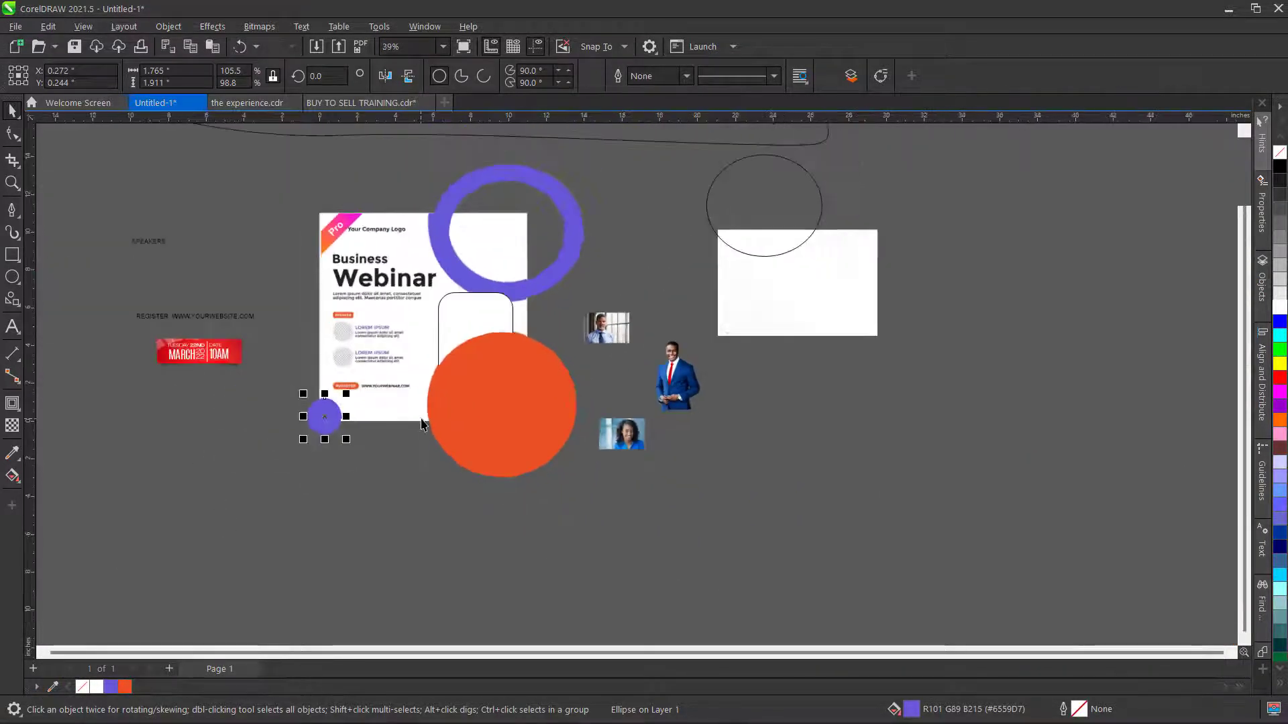
- Add a vertical guide near the page's left edge and a horizontal guide across the page
scroll(436, 358, "up", 1)
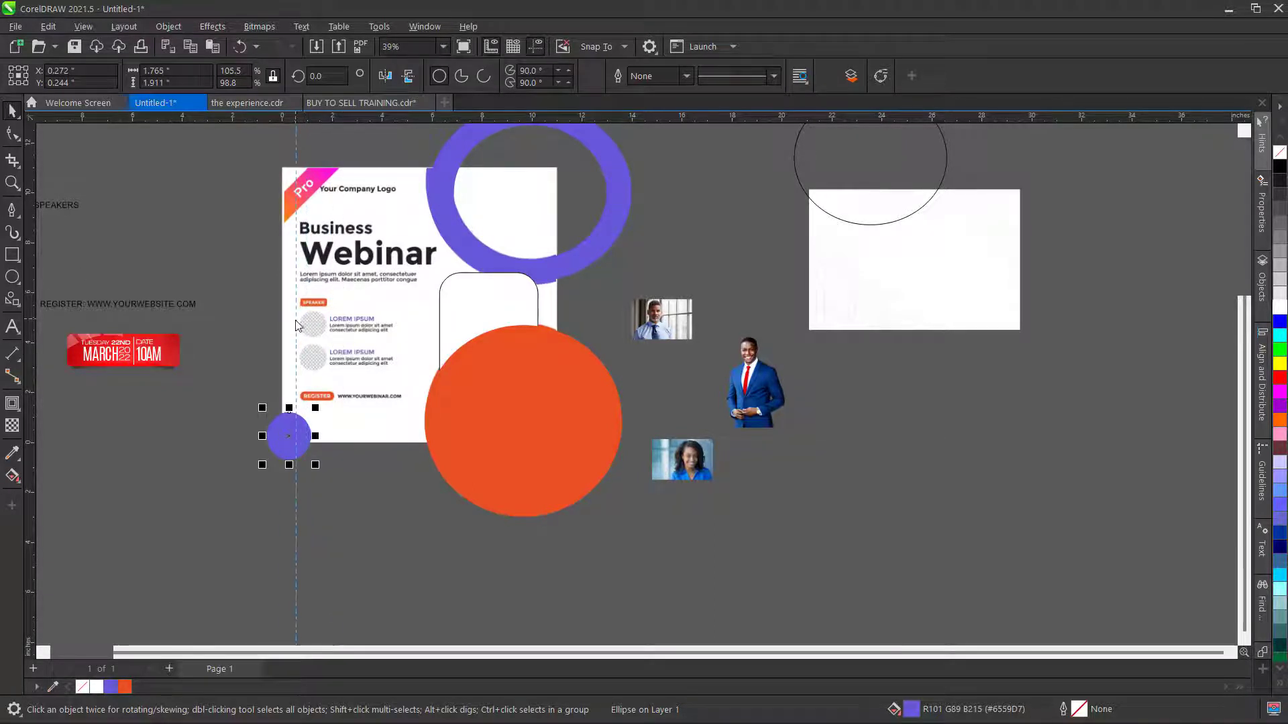
left_click_drag(298, 321, 298, 321)
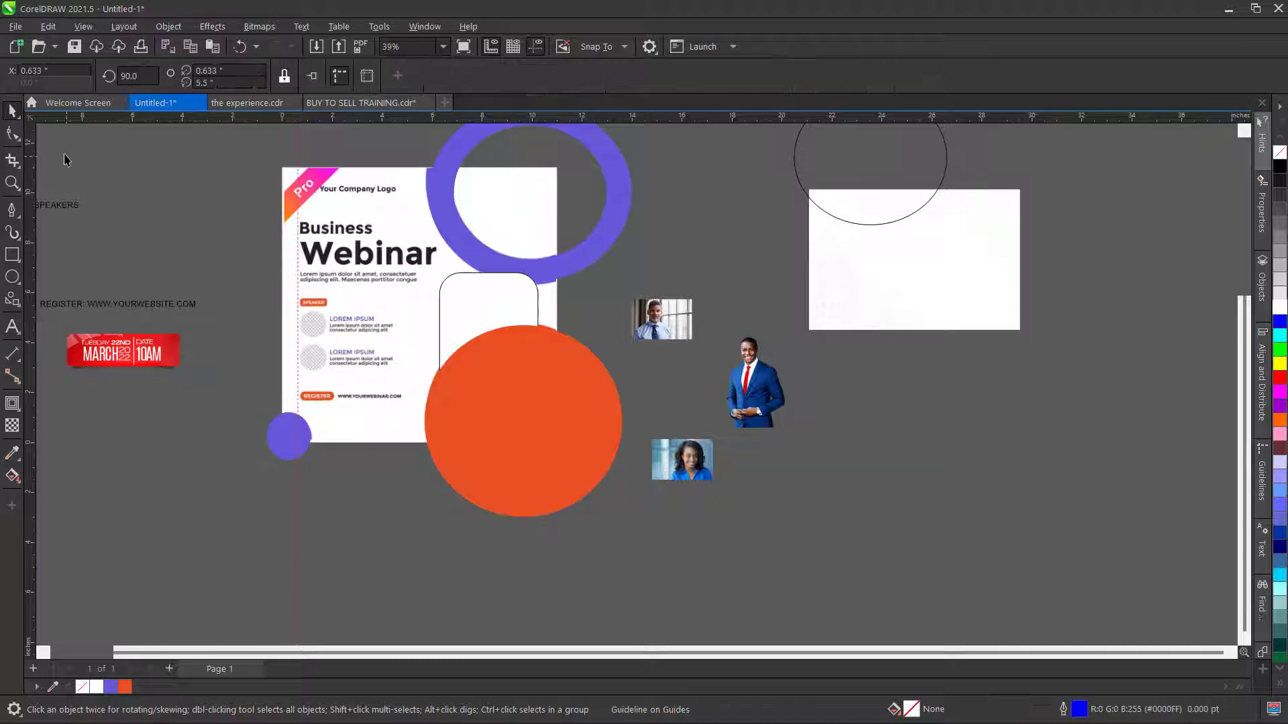
left_click(221, 206)
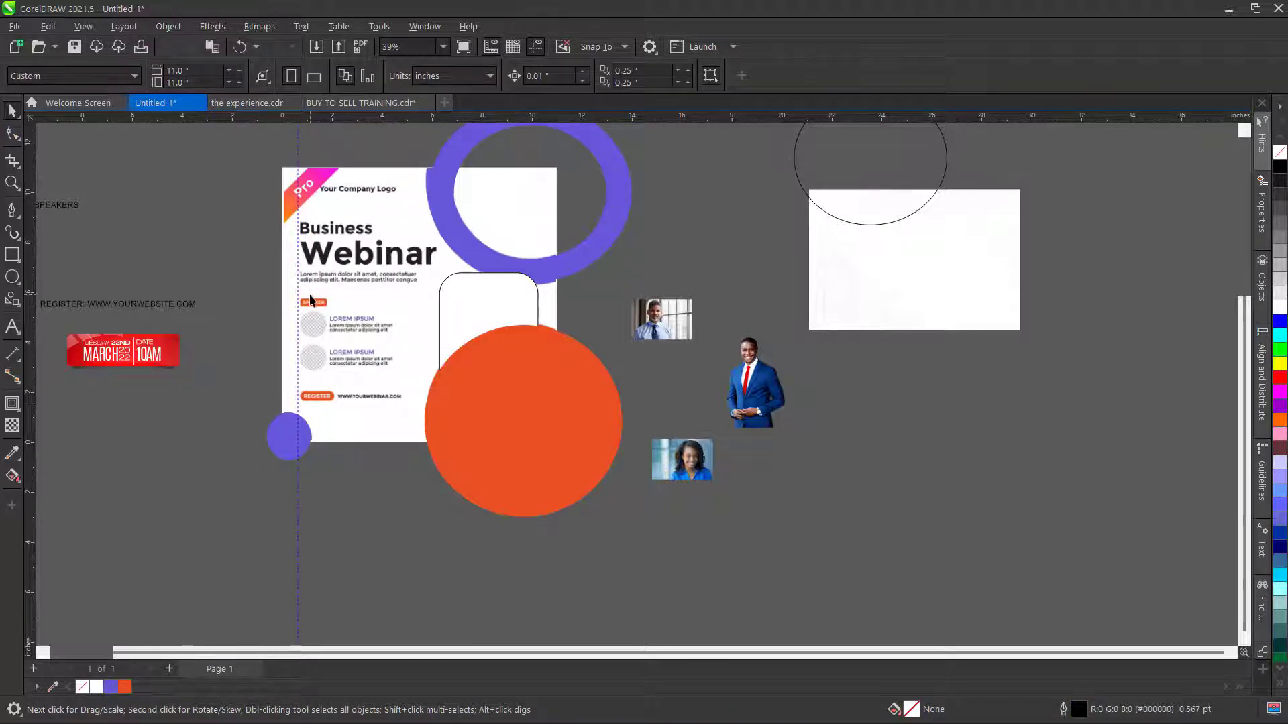
left_click(399, 210)
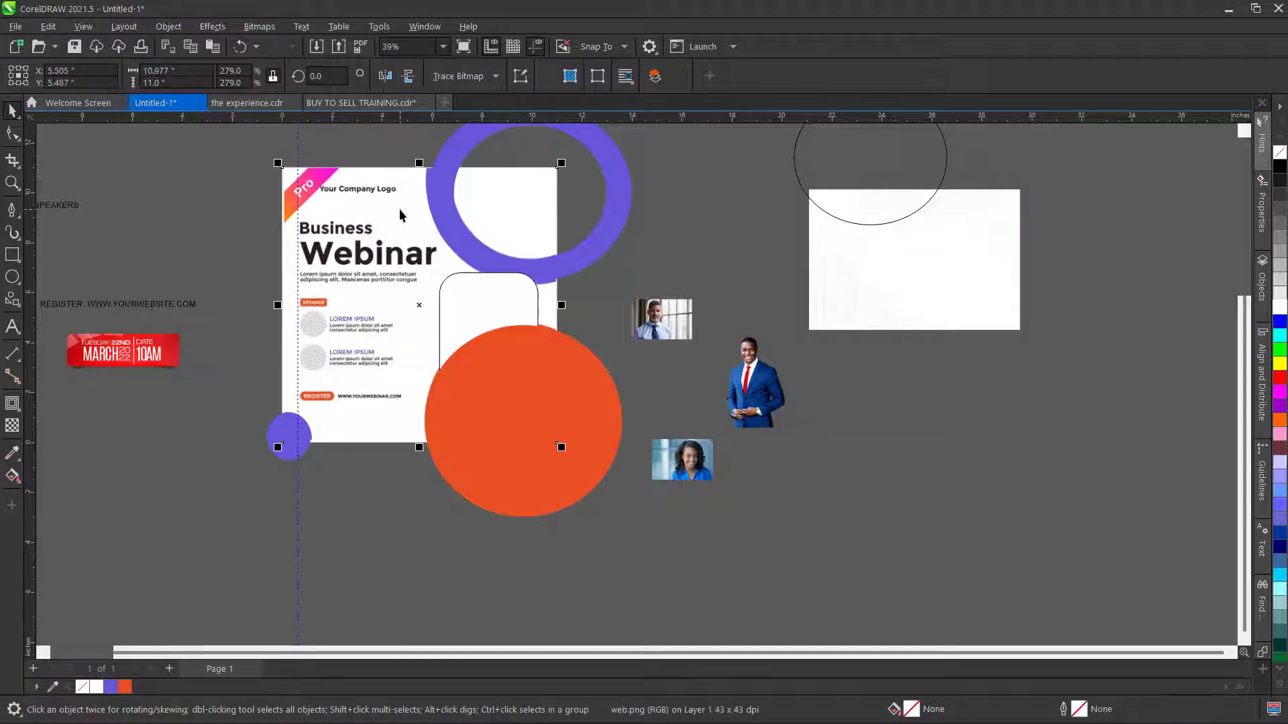
left_click(267, 165)
left_click_drag(351, 119, 375, 297)
left_click(224, 240)
- Move the web.png reference flyer off to the right of the page
left_click(377, 199)
left_click_drag(387, 210, 1136, 228)
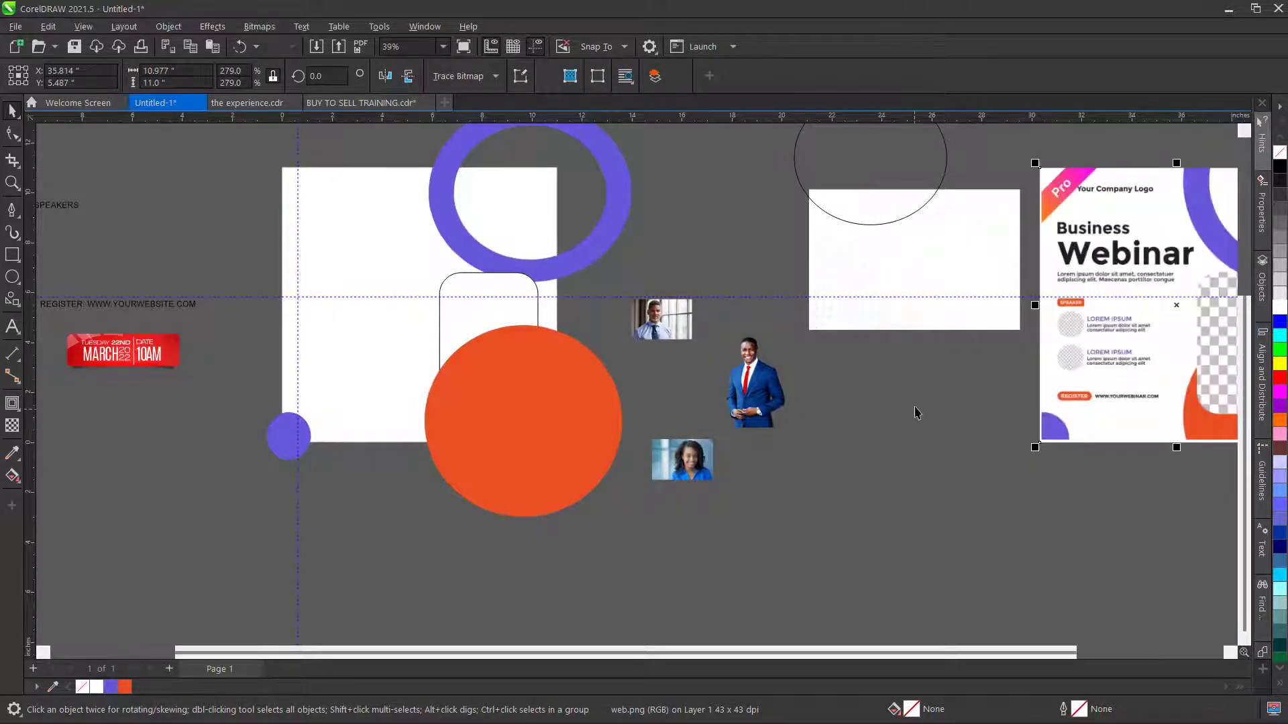
left_click(995, 486)
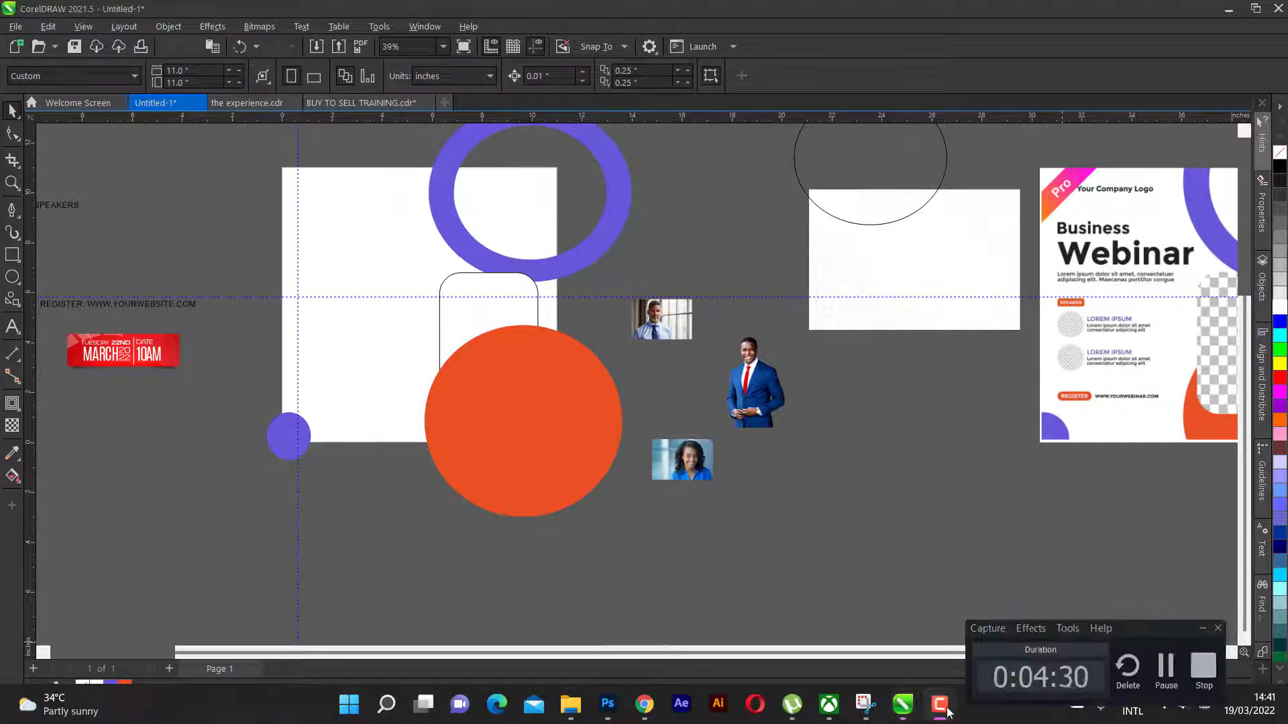
scroll(377, 236, "up", 1)
scroll(430, 299, "down", 1)
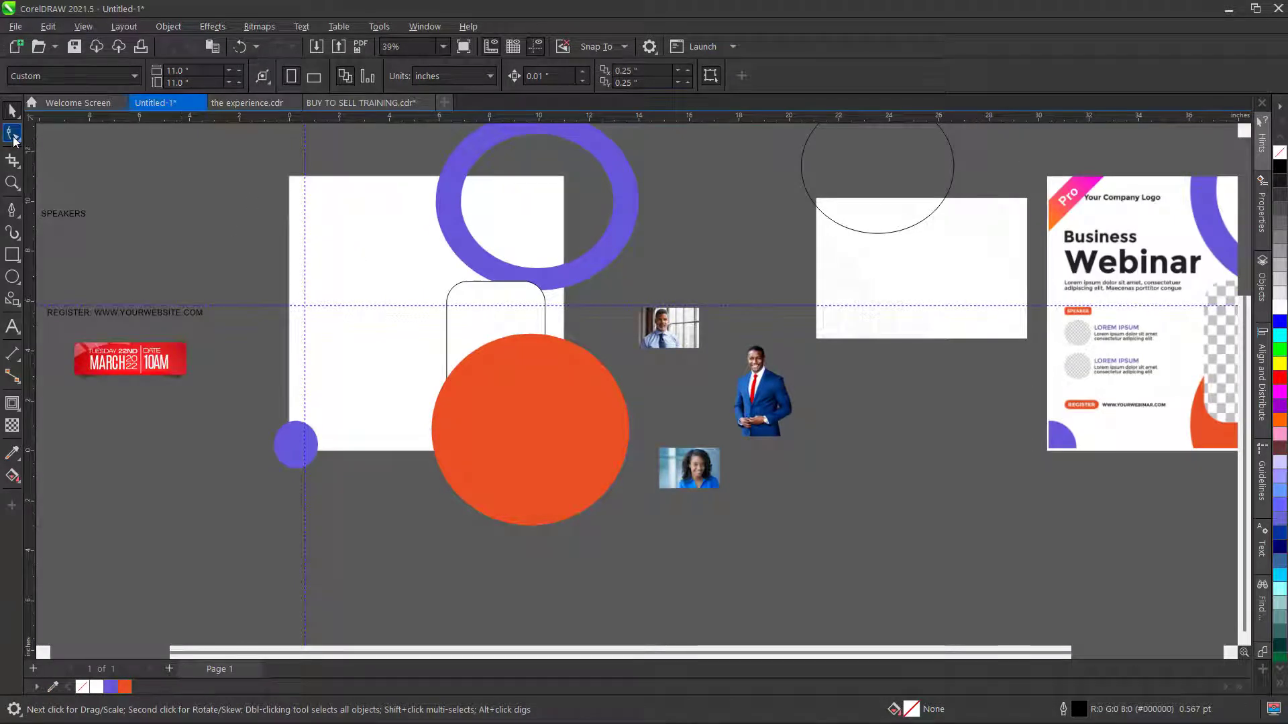
- Create a page-sized rectangle and PowerClip the orange circle and purple ring inside it
double_click(14, 256)
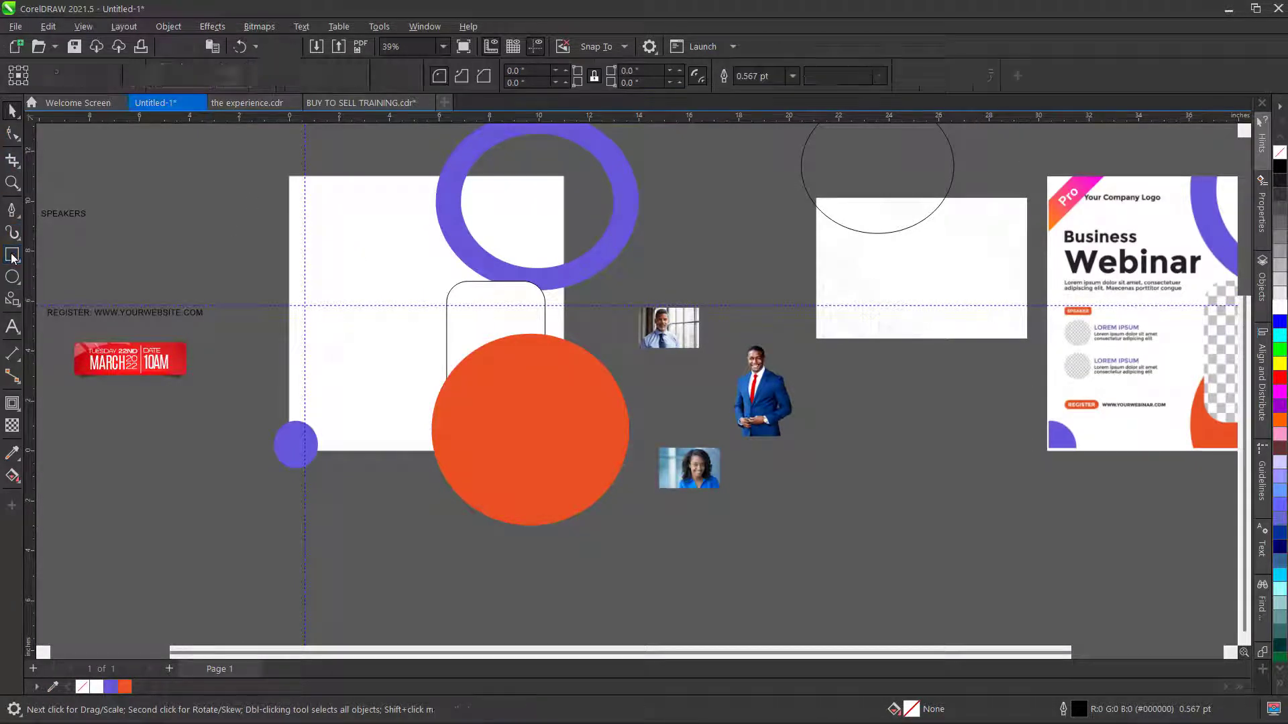
left_click(107, 176)
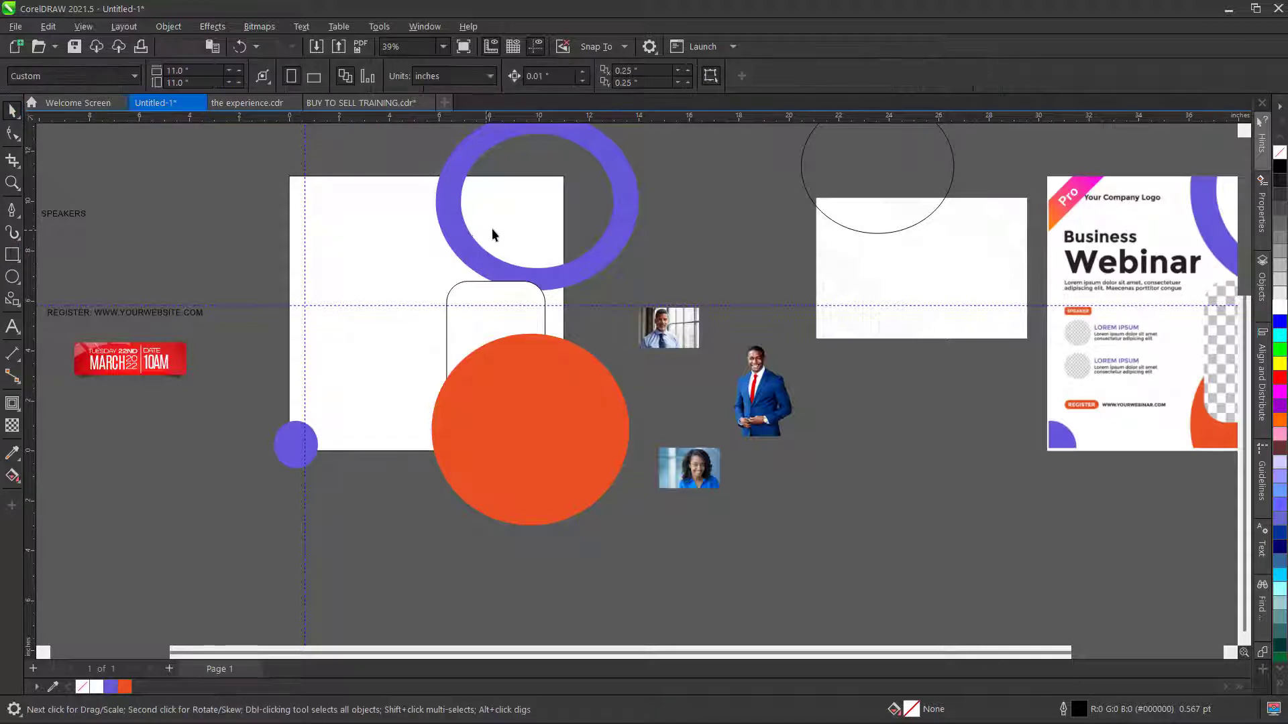
scroll(493, 228, "down", 2)
left_click(517, 380)
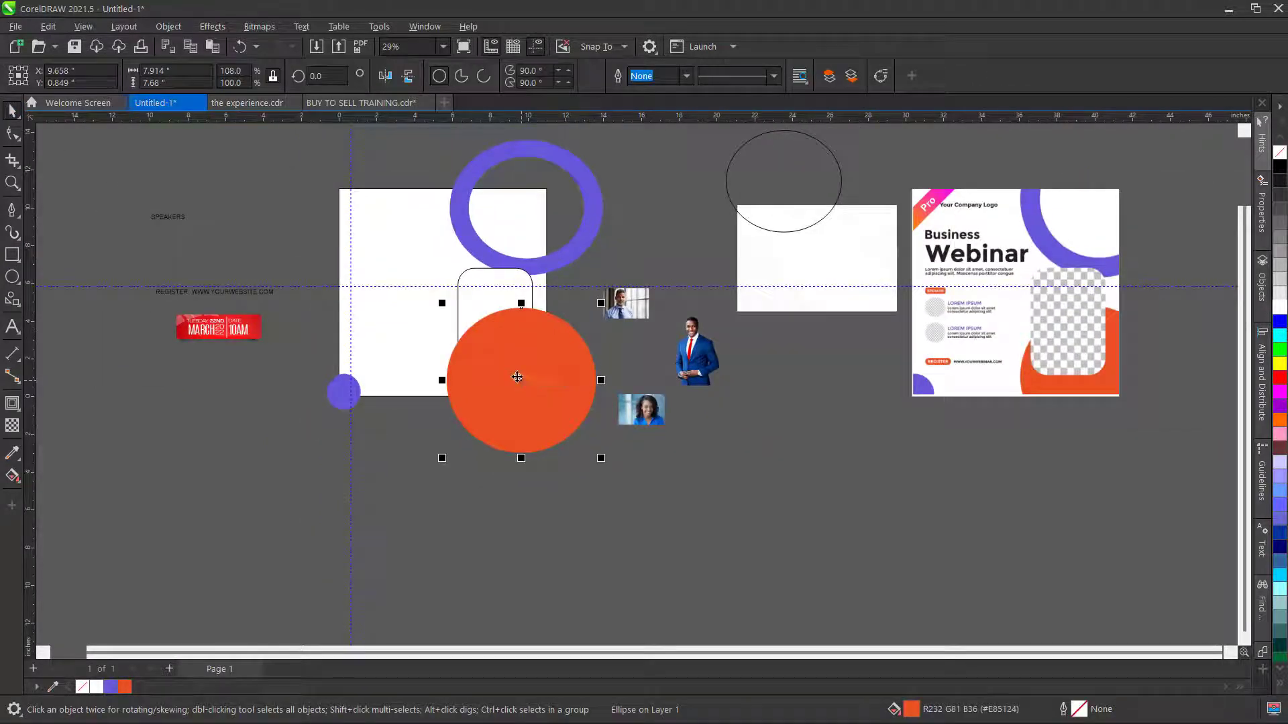
right_click(517, 377)
left_click(581, 456)
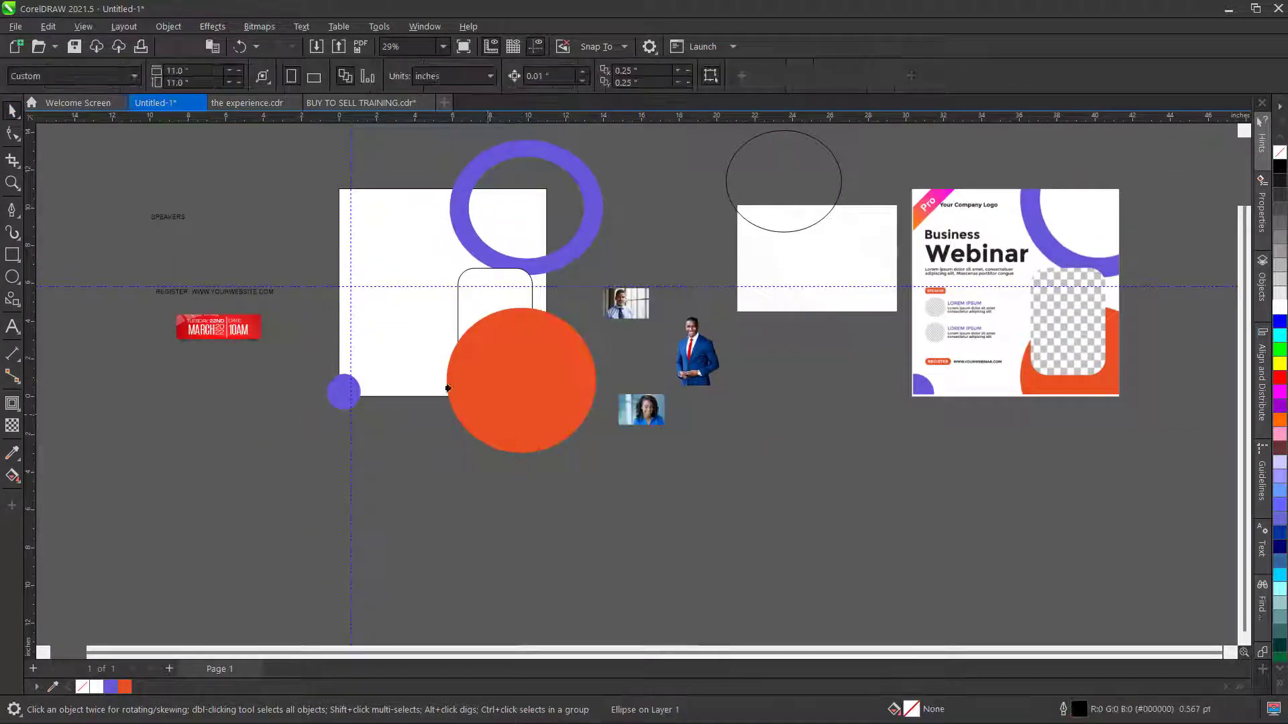
left_click(448, 387)
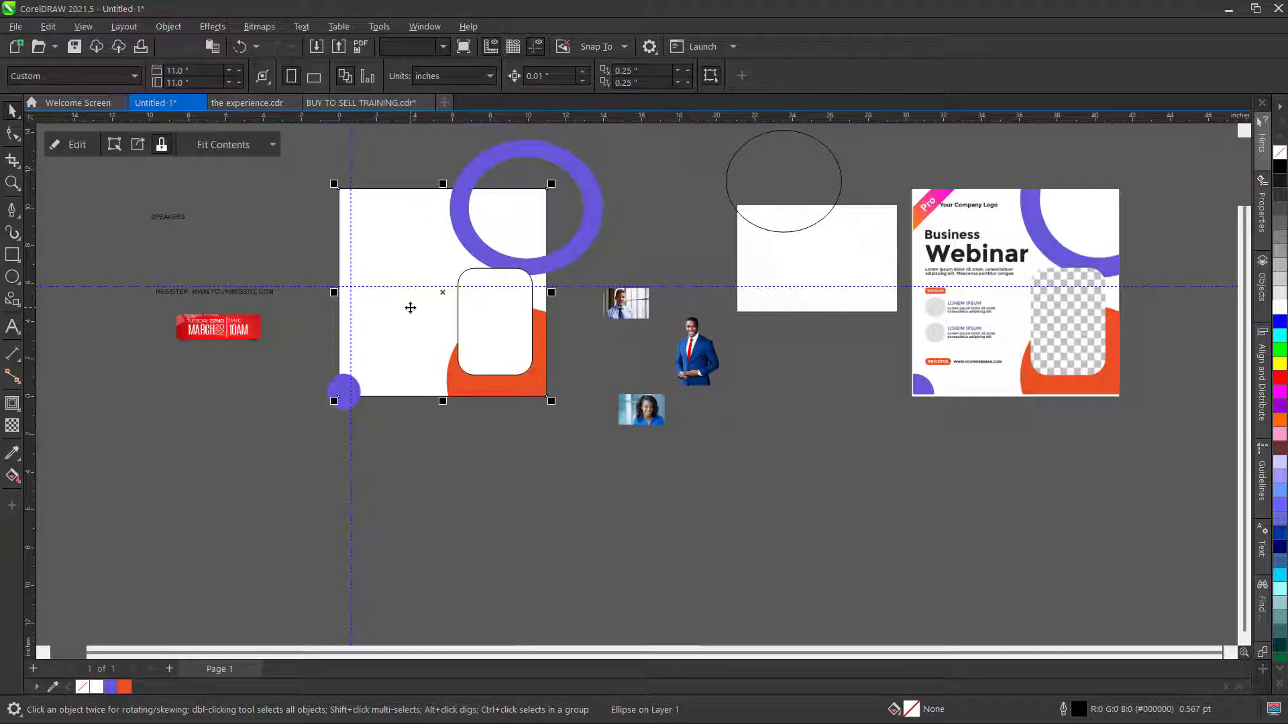
left_click(590, 195)
right_click(591, 195)
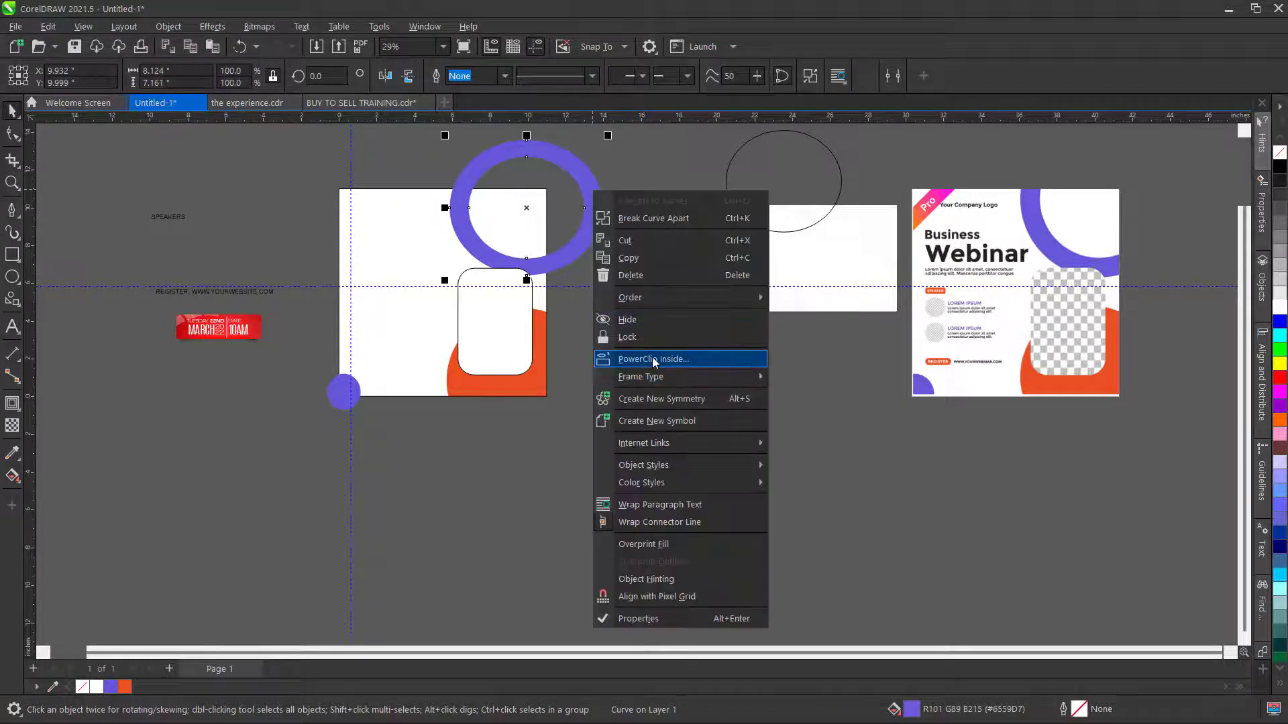
left_click(652, 357)
left_click(380, 228)
left_click(623, 210)
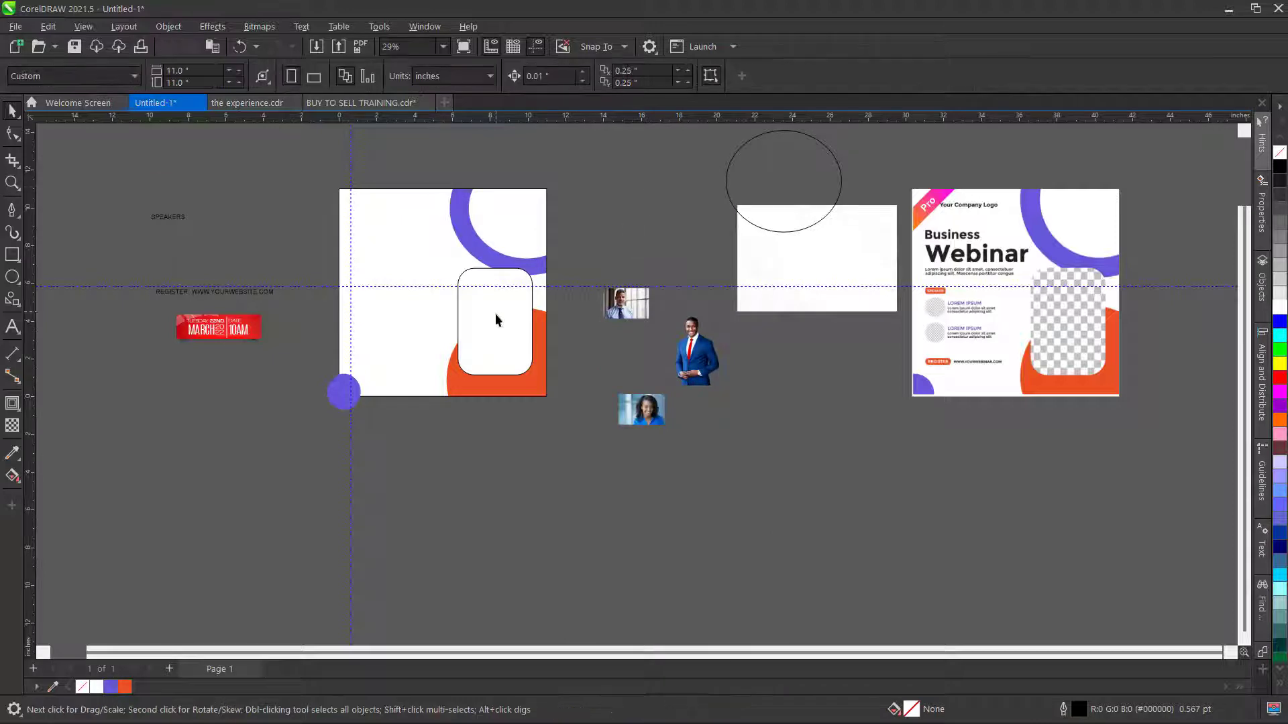
- Remove the white rounded rectangle's outline
left_click(495, 313)
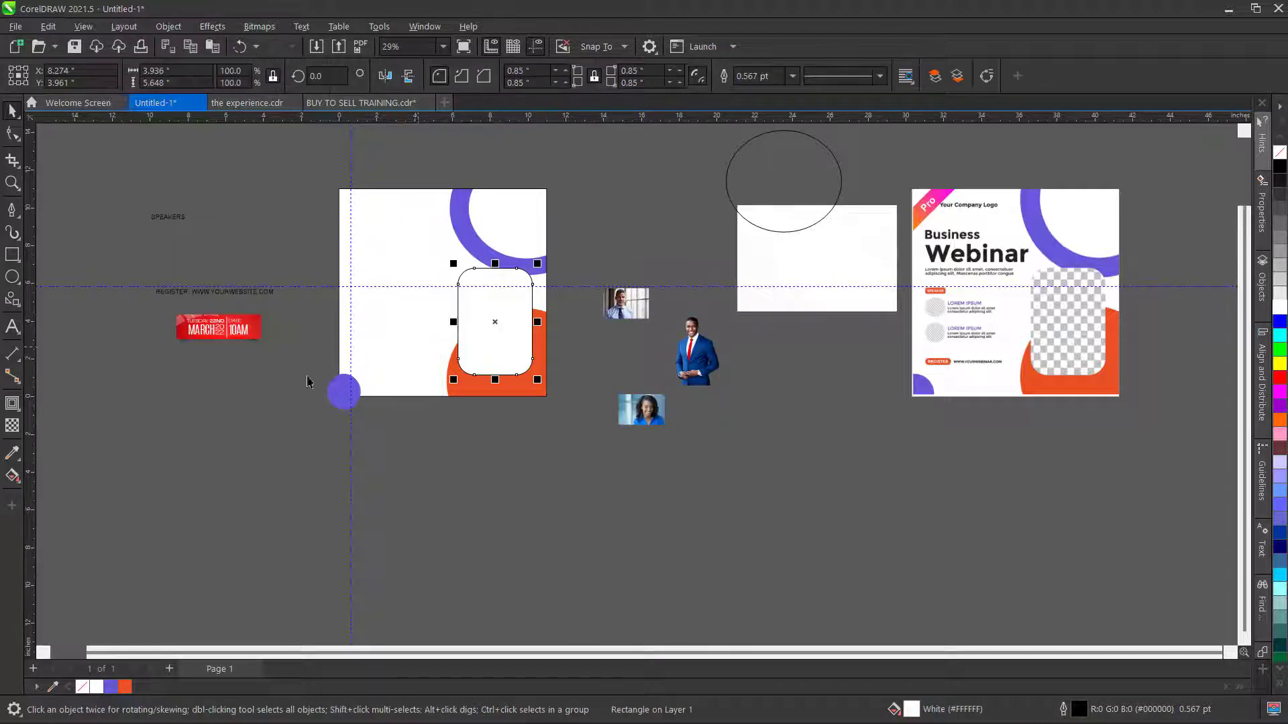
right_click(81, 687)
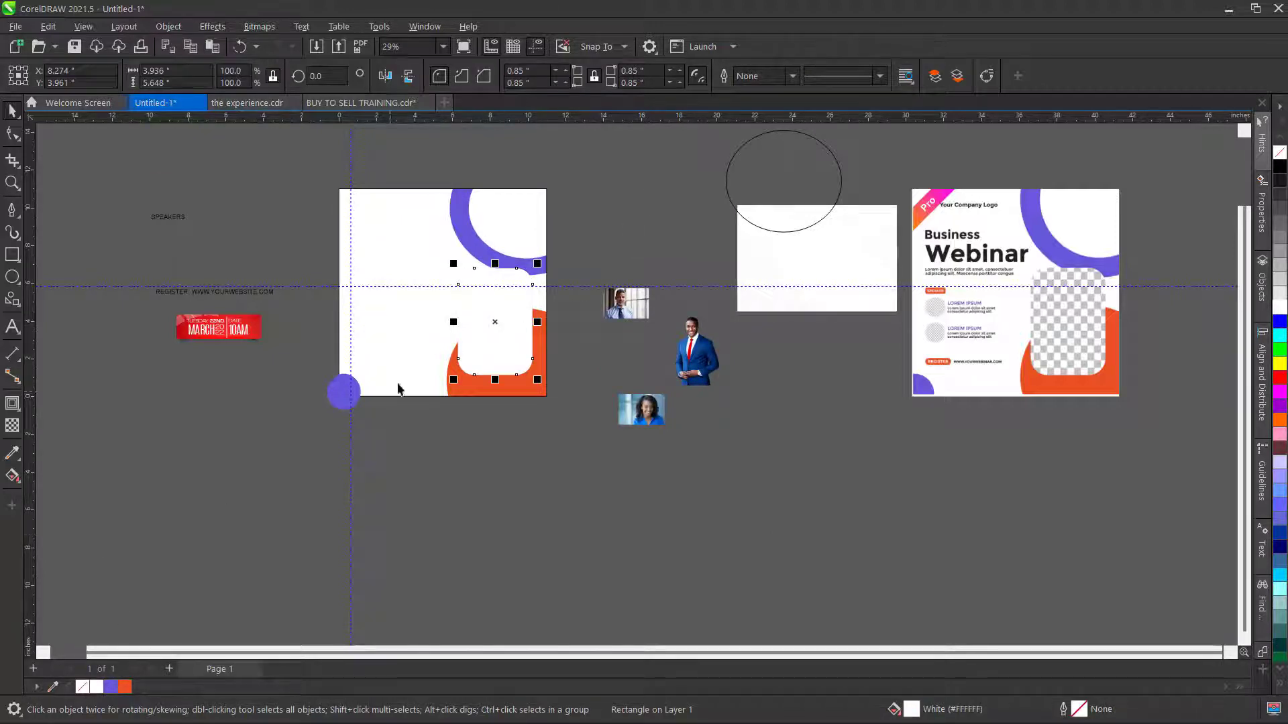
left_click(424, 457)
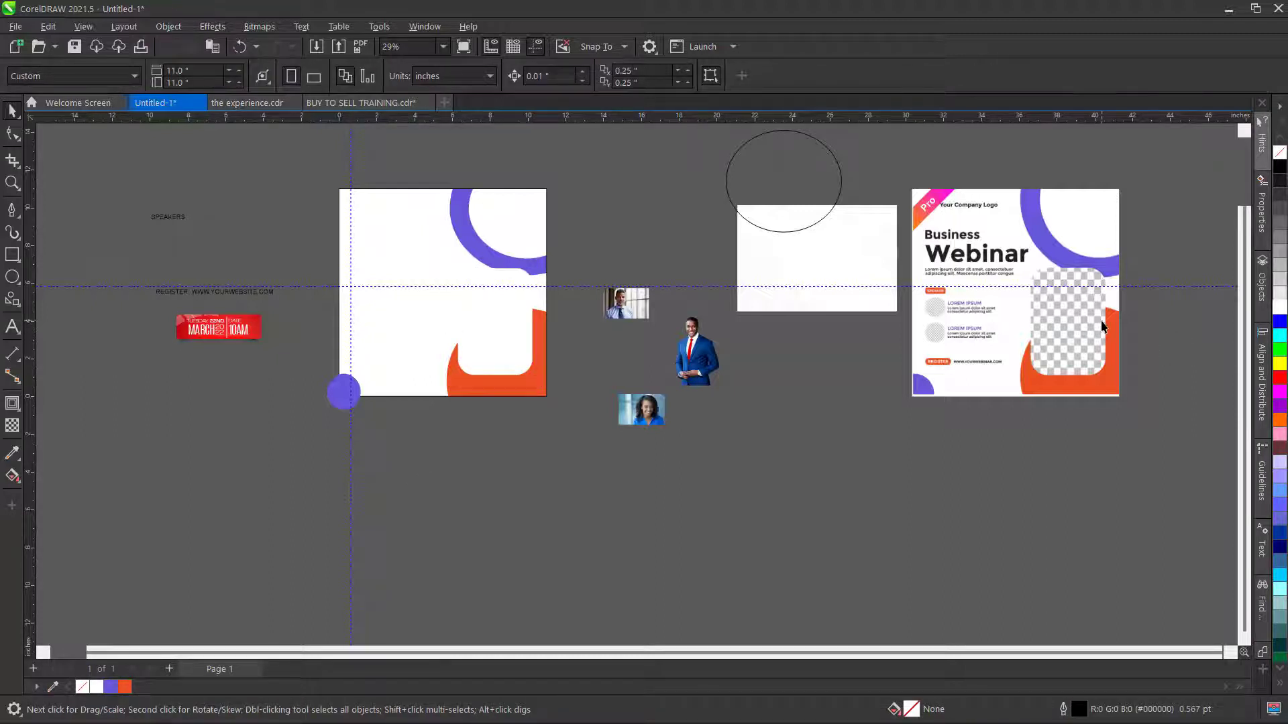
scroll(1053, 303, "up", 3)
- Draw two circles sized to match the upper and lower speaker photo circles
scroll(1001, 367, "up", 1)
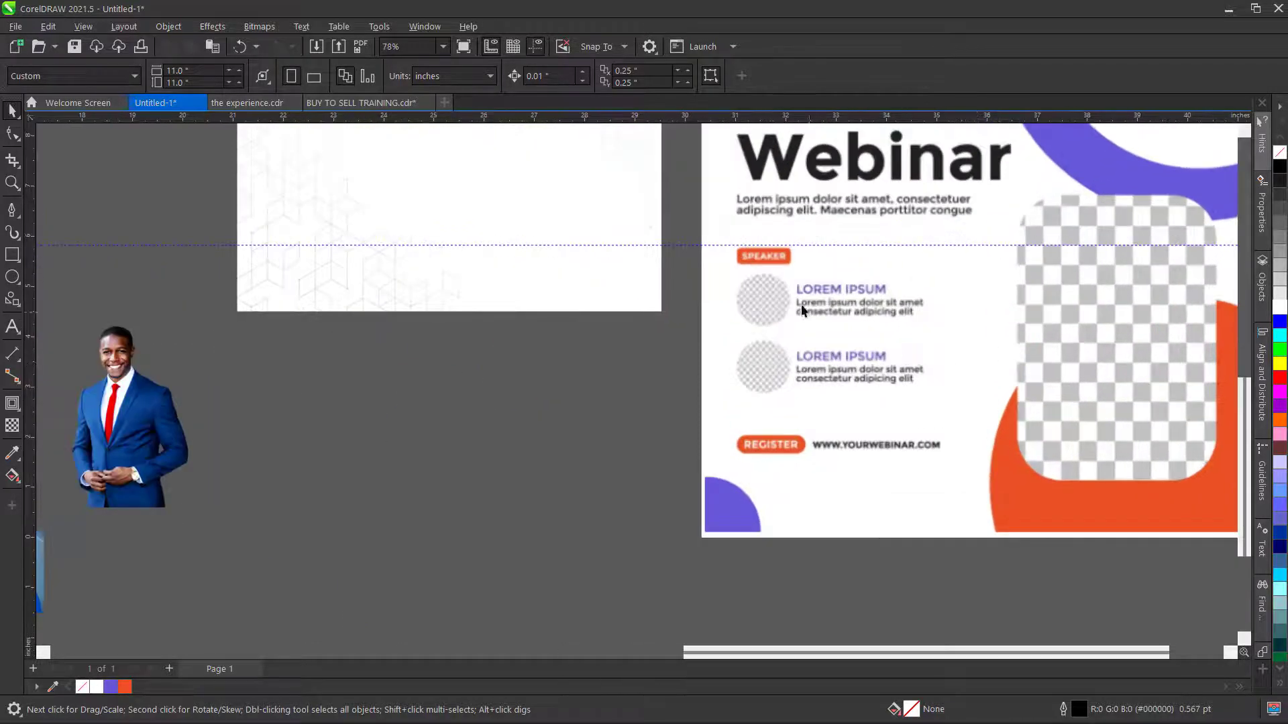
left_click(12, 277)
scroll(795, 291, "up", 1)
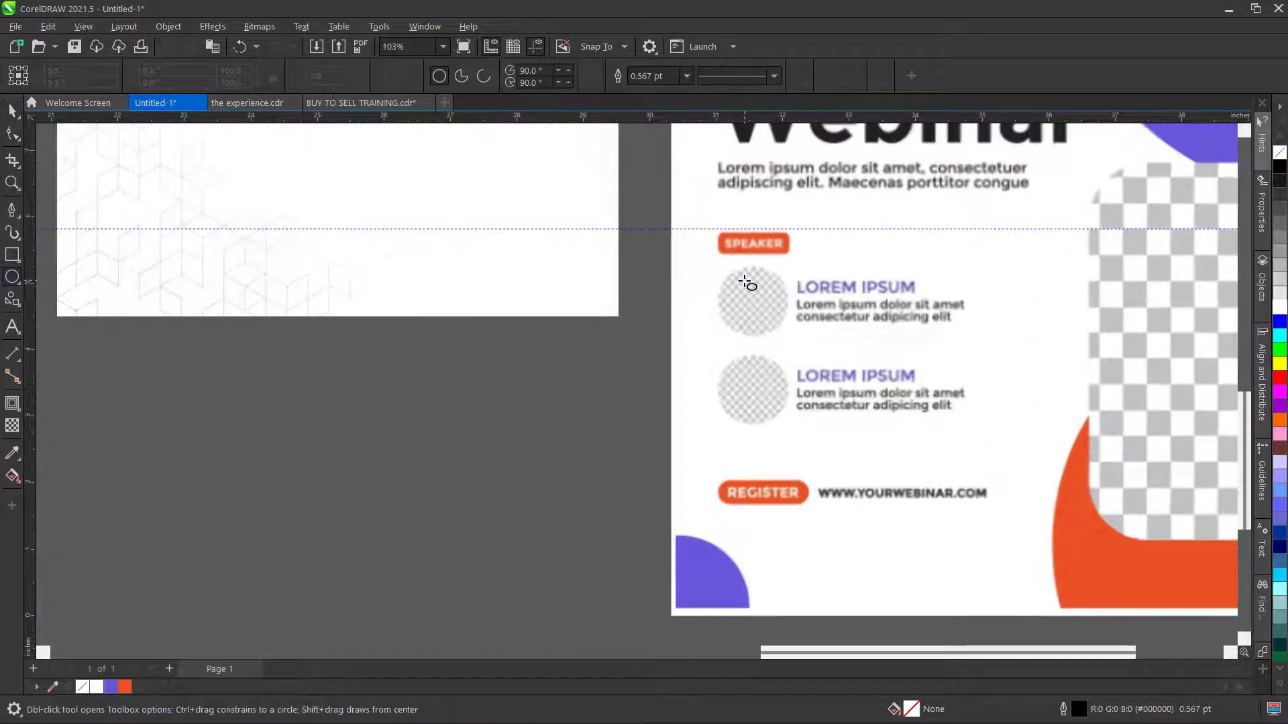
left_click_drag(205, 393, 273, 455)
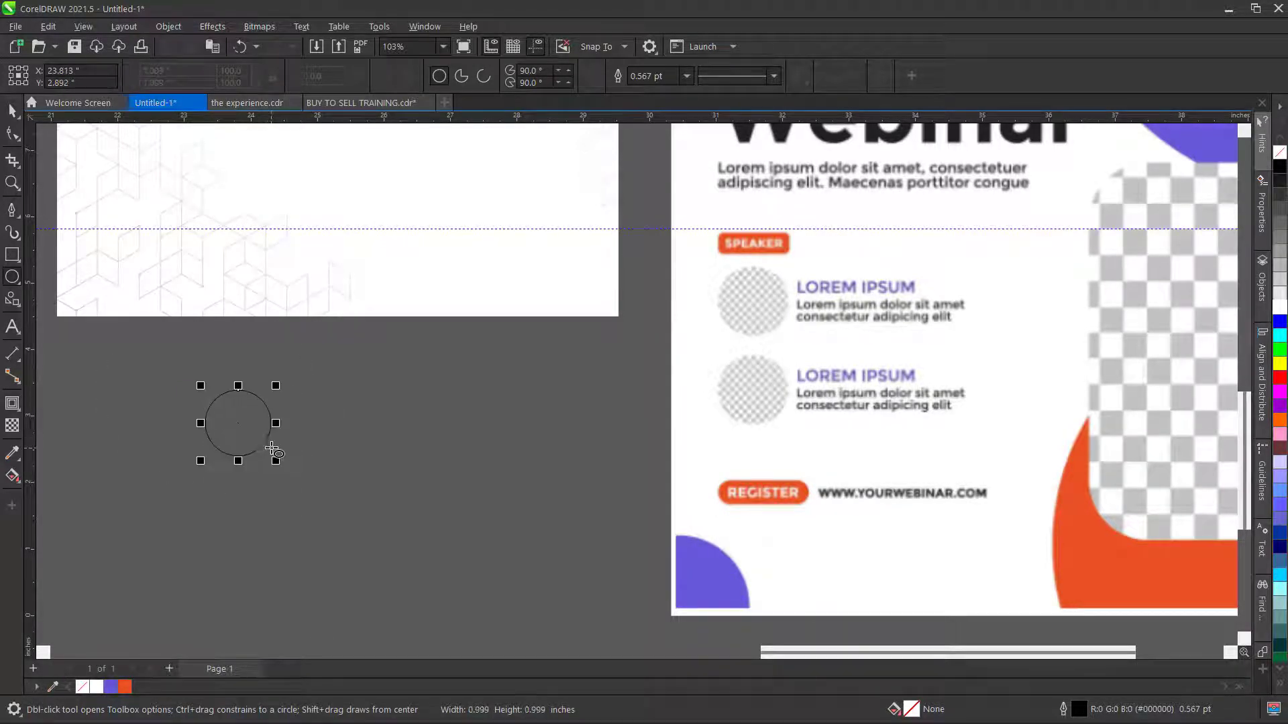
left_click(12, 110)
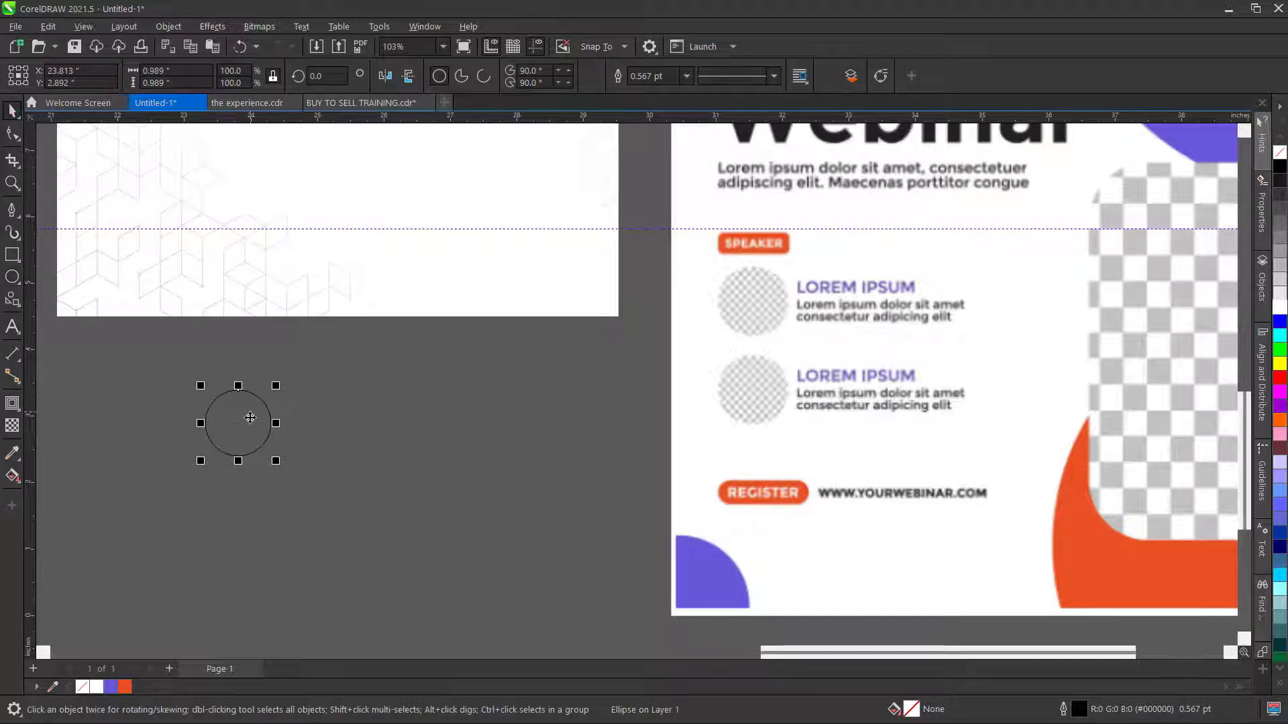
left_click_drag(240, 423, 752, 304)
scroll(764, 322, "up", 2)
scroll(832, 362, "up", 1)
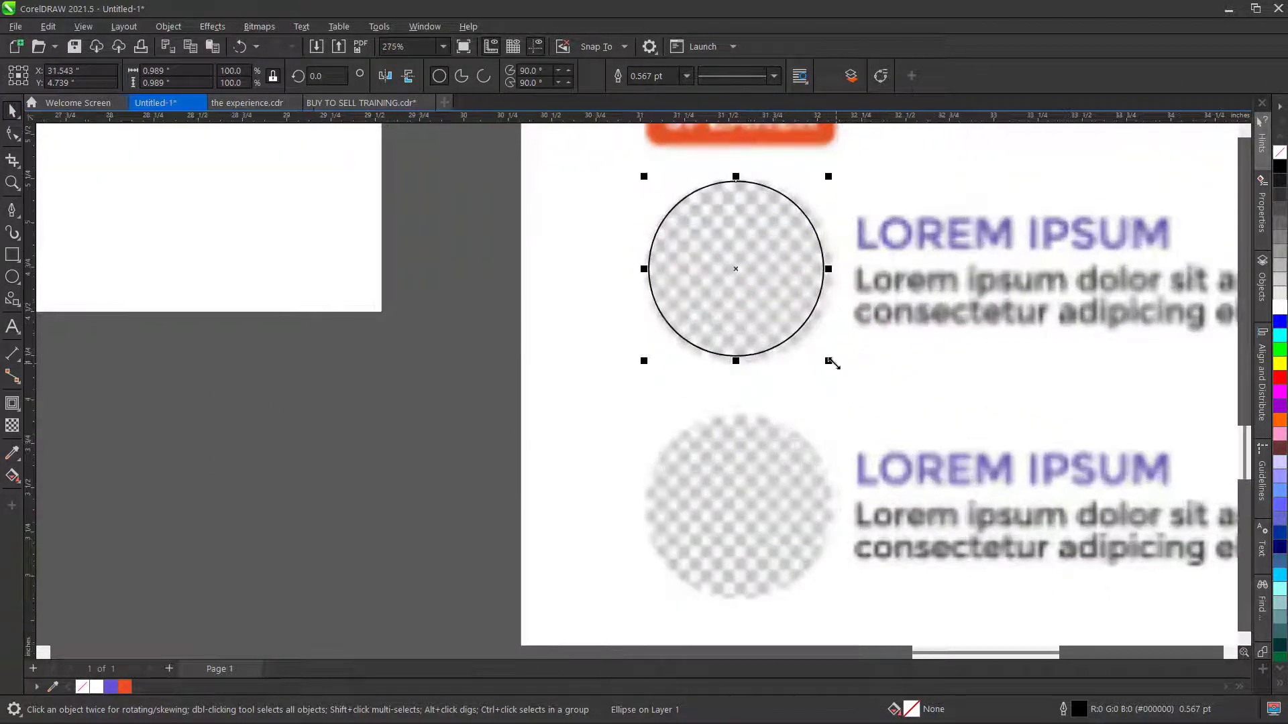
left_click_drag(831, 359, 834, 367)
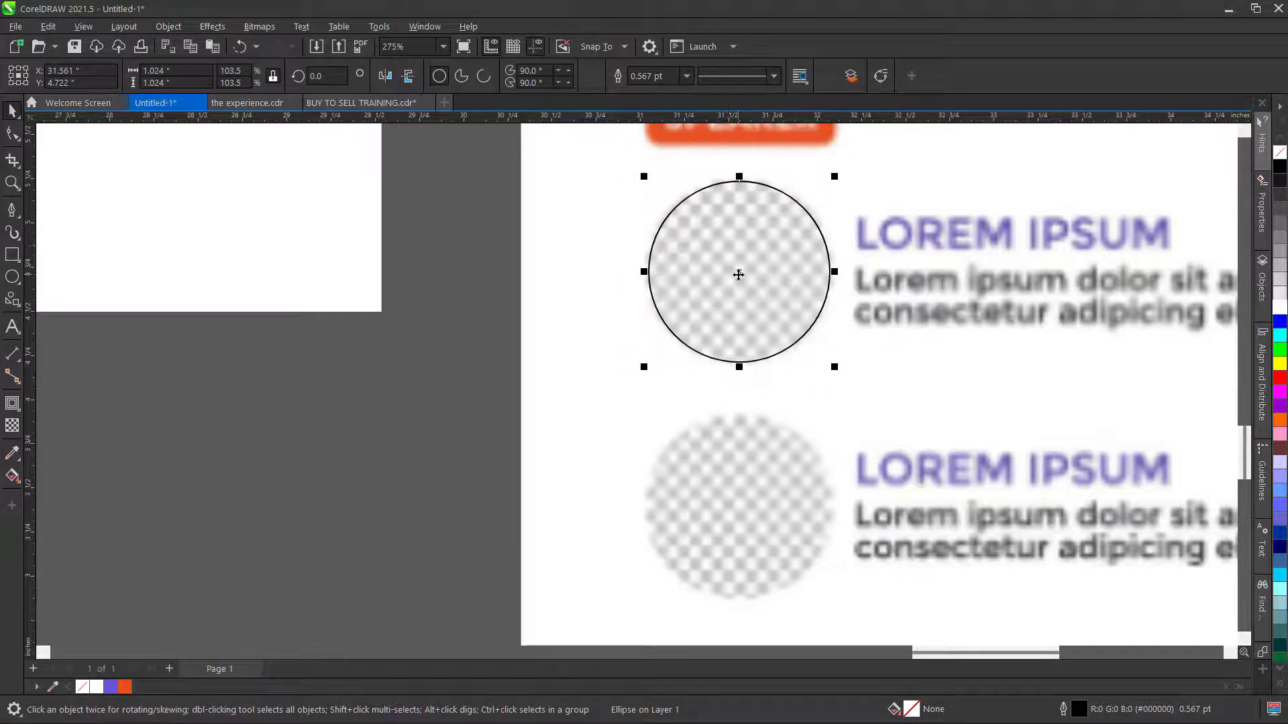
scroll(739, 271, "down", 2)
left_click_drag(739, 273, 744, 451)
scroll(567, 322, "down", 8)
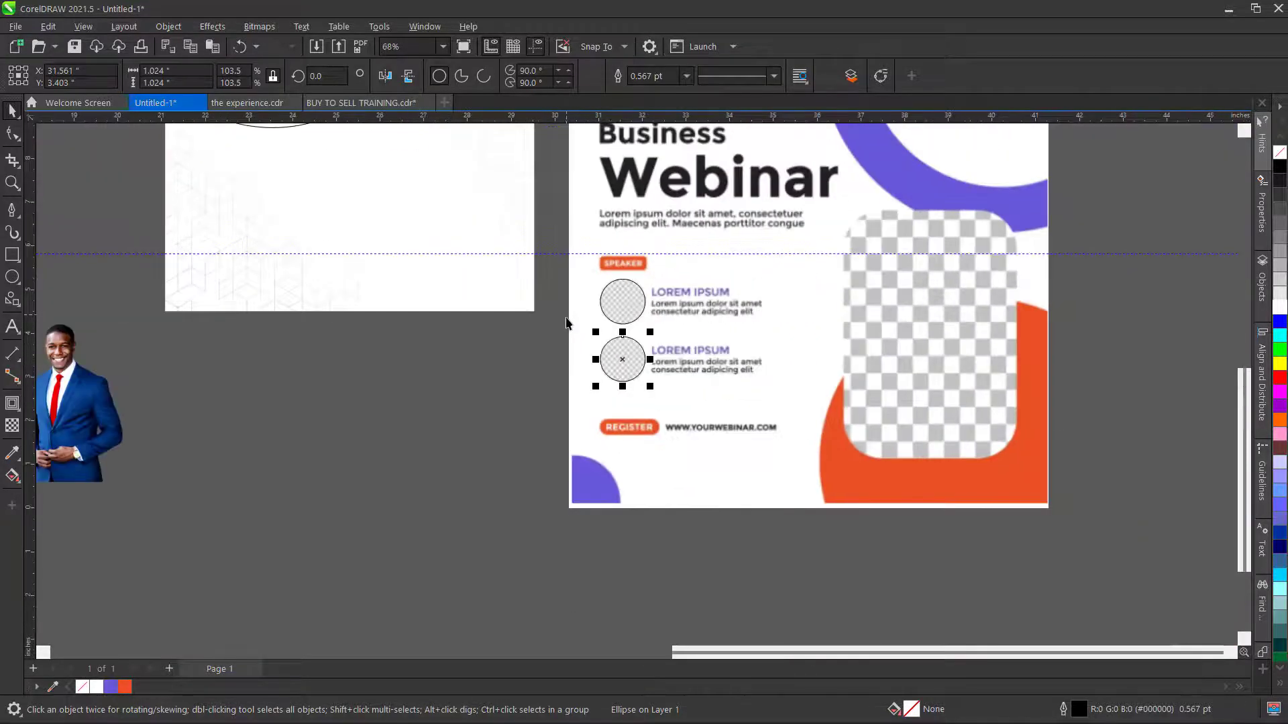
scroll(567, 322, "down", 2)
- Move both speaker circles together onto the left blank page
left_click(668, 529)
left_click_drag(668, 516, 570, 265)
scroll(684, 363, "down", 5)
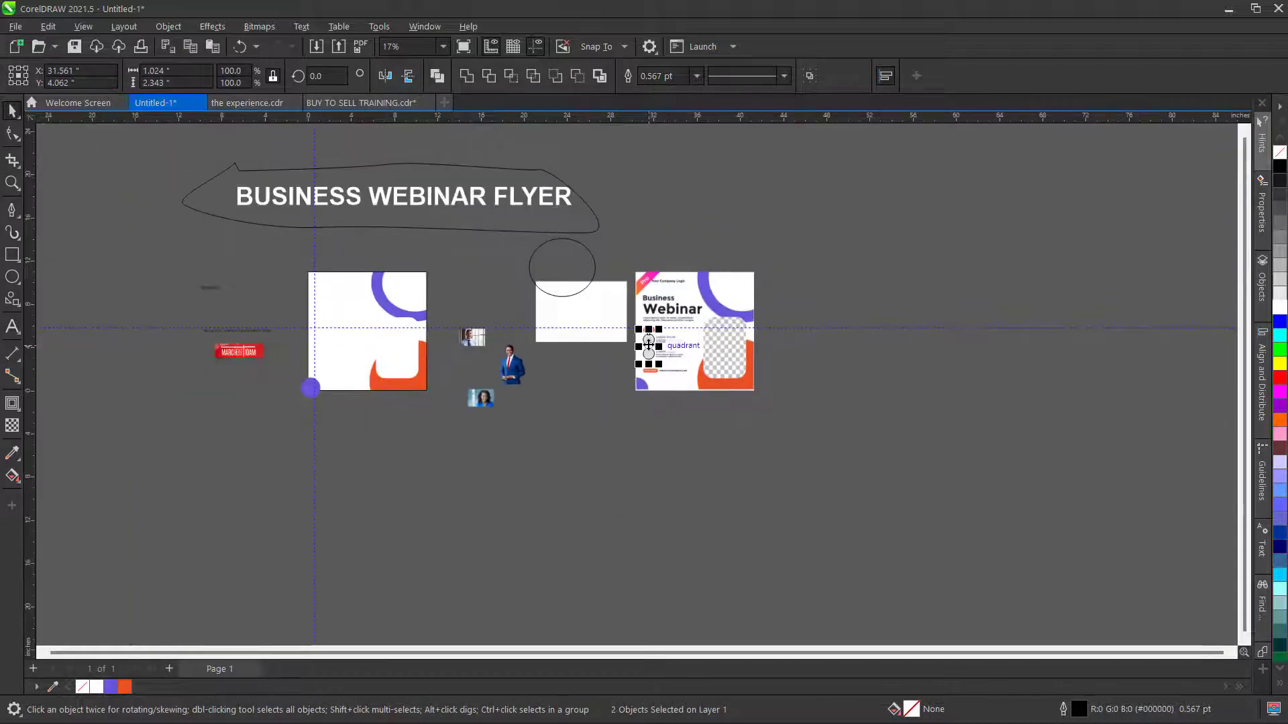
left_click_drag(648, 344, 326, 348)
- Move the white geometric background image below the photos and enlarge it to about 22.6 inches wide
scroll(312, 354, "up", 3)
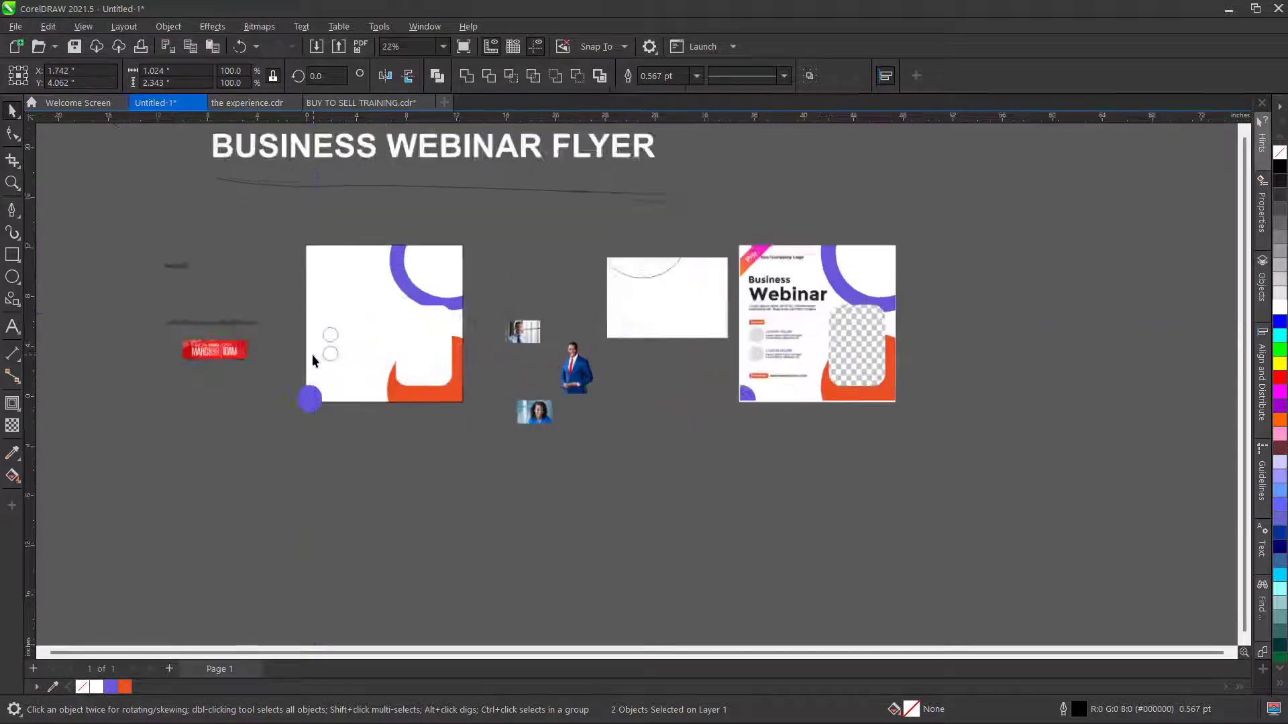
left_click(269, 236)
scroll(511, 320, "down", 3)
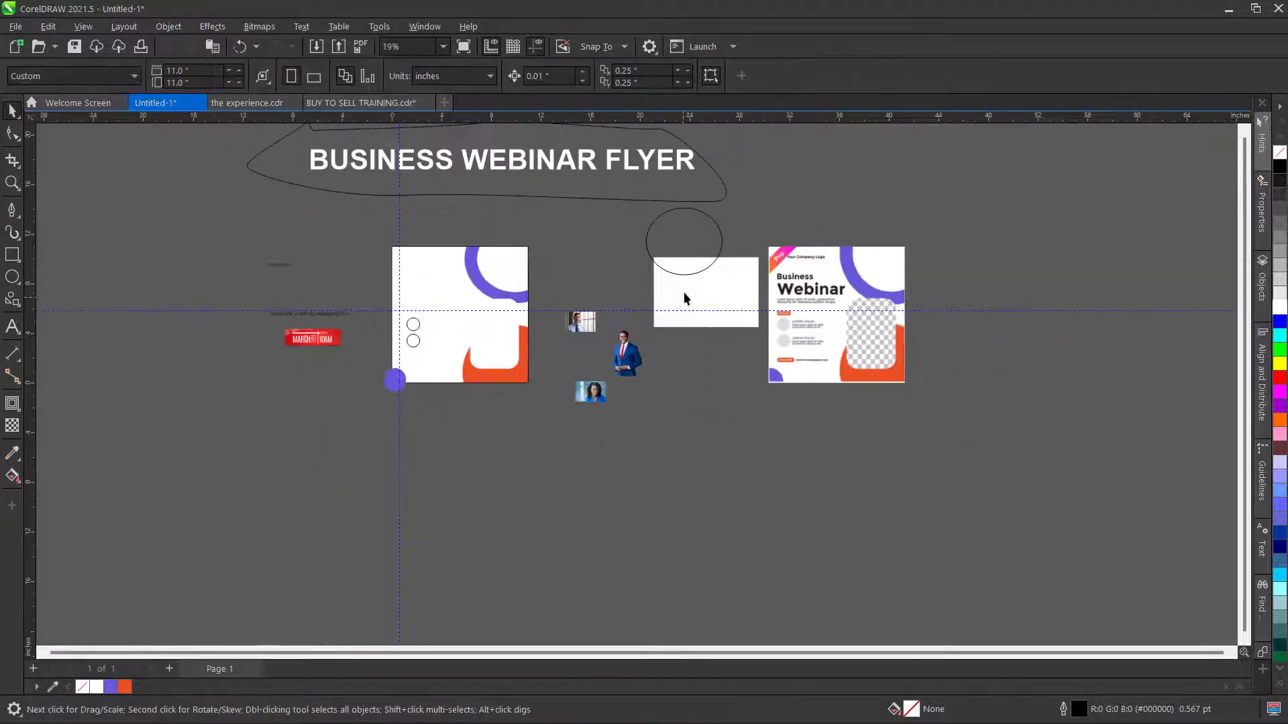
left_click(683, 291)
left_click_drag(705, 295, 575, 482)
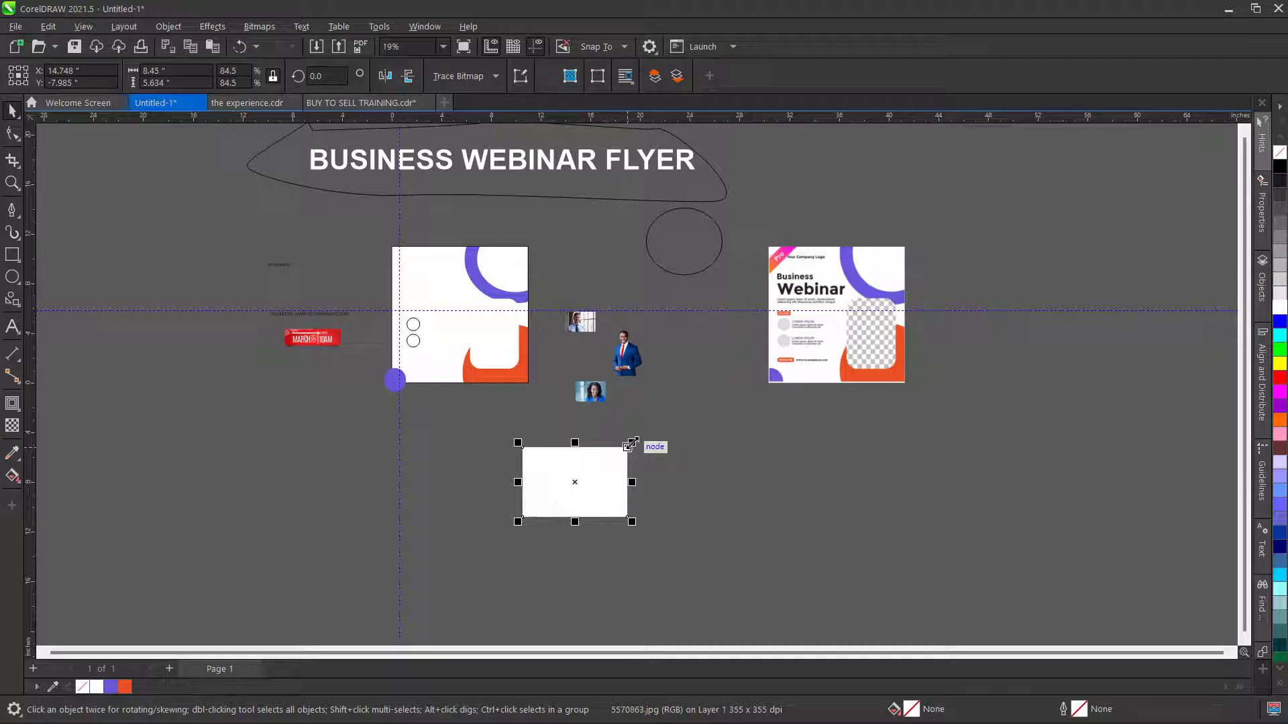
left_click_drag(631, 444, 802, 331)
scroll(603, 475, "up", 2)
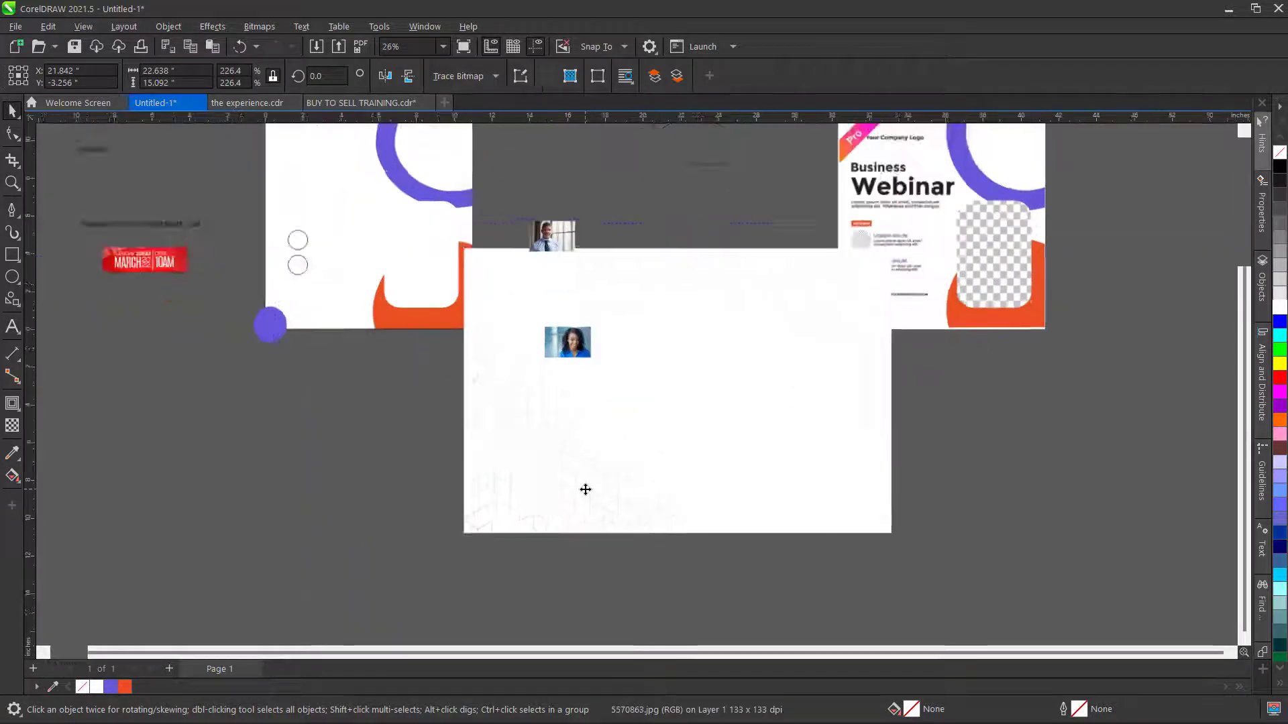
scroll(585, 490, "up", 1)
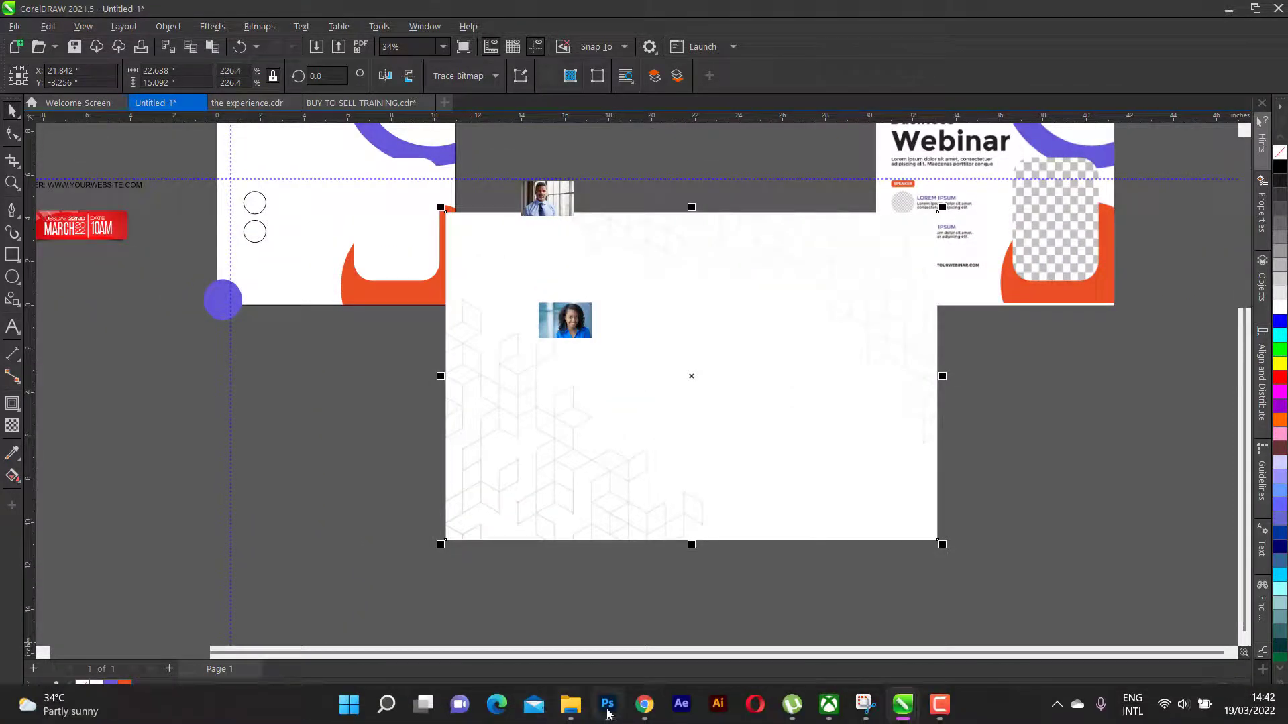
left_click(631, 688)
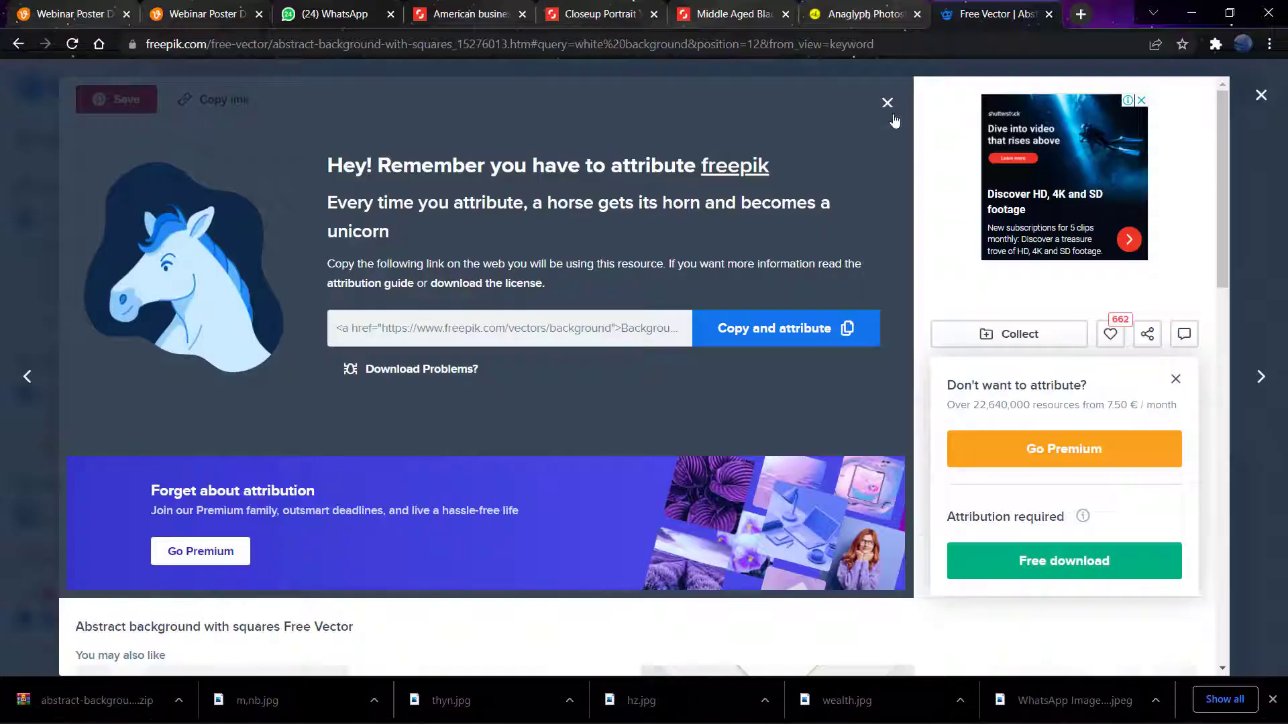
- Dismiss Freepik's attribution popup, select freepik.com in the address bar, then go back to CorelDRAW
left_click(886, 102)
scroll(173, 98, "down", 3)
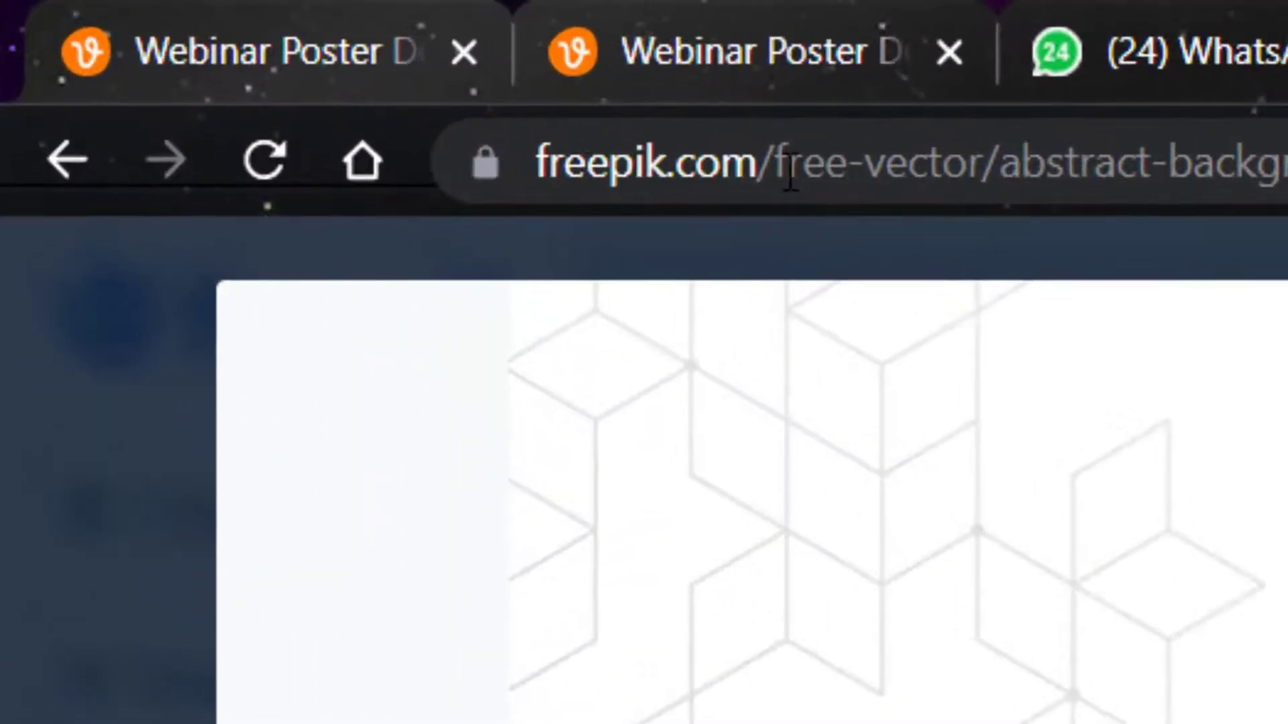
left_click_drag(778, 168, 536, 191)
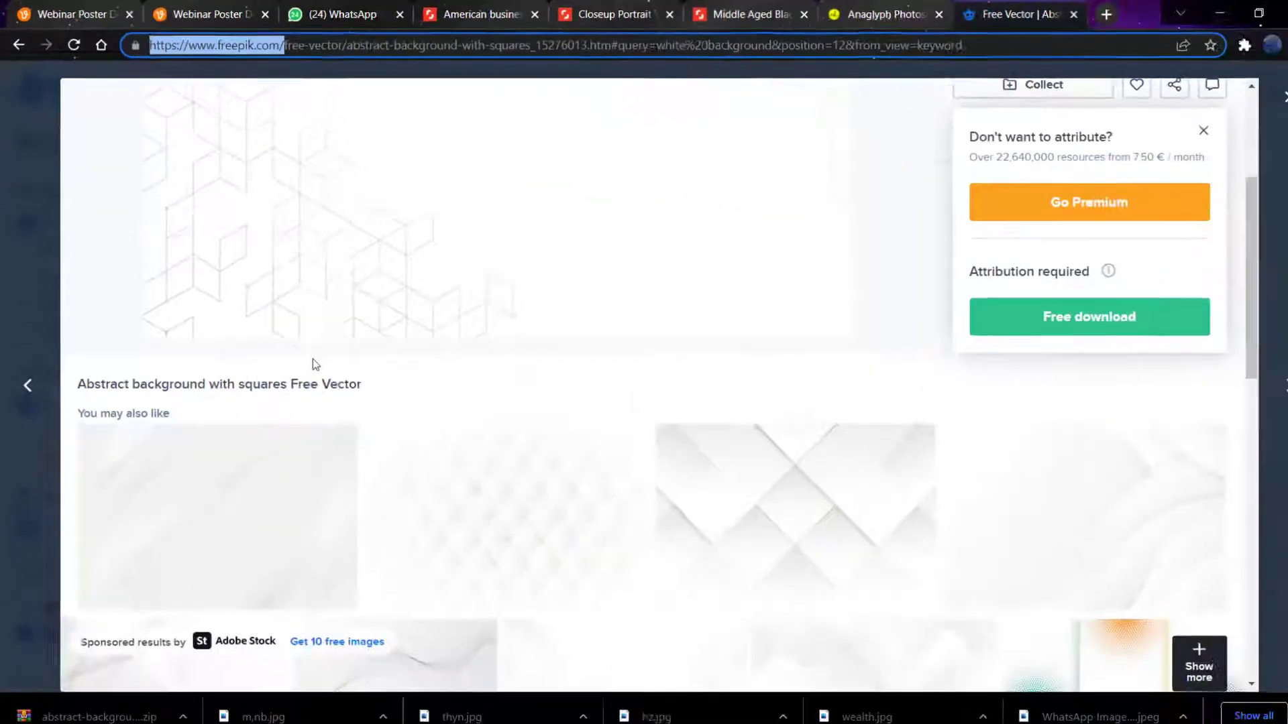
scroll(309, 357, "down", 3)
scroll(308, 354, "up", 6)
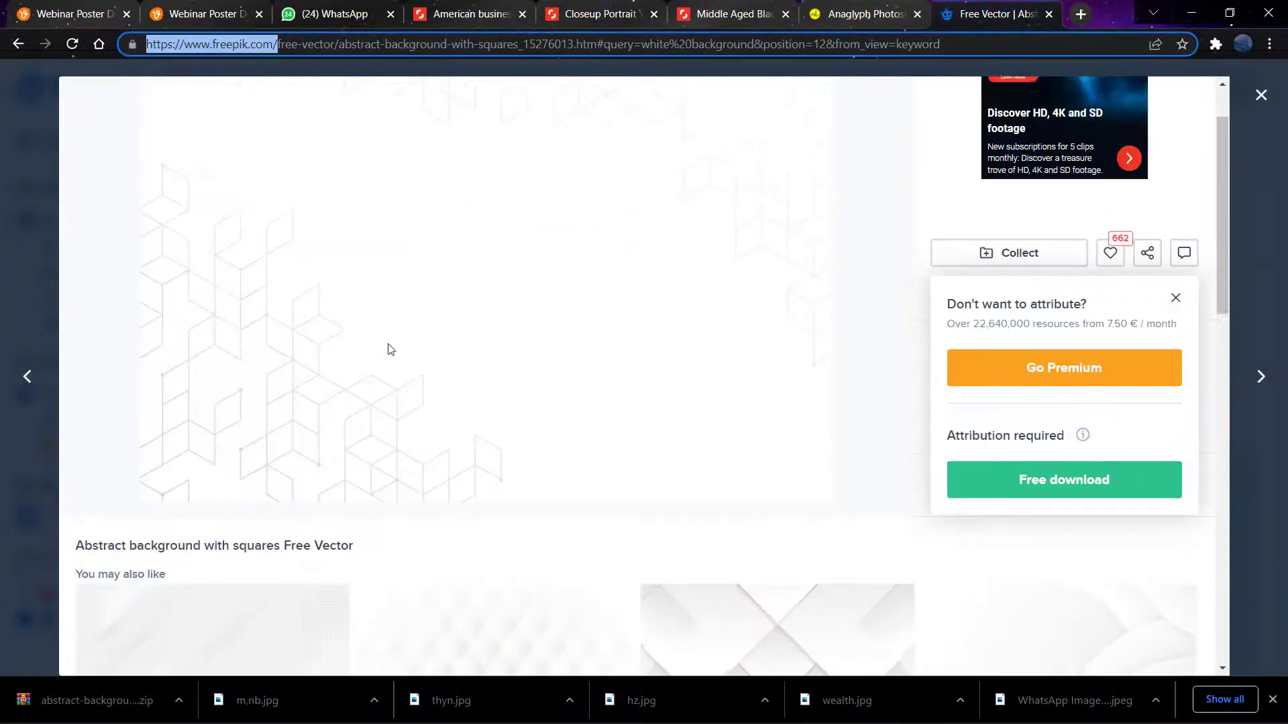
scroll(390, 349, "up", 1)
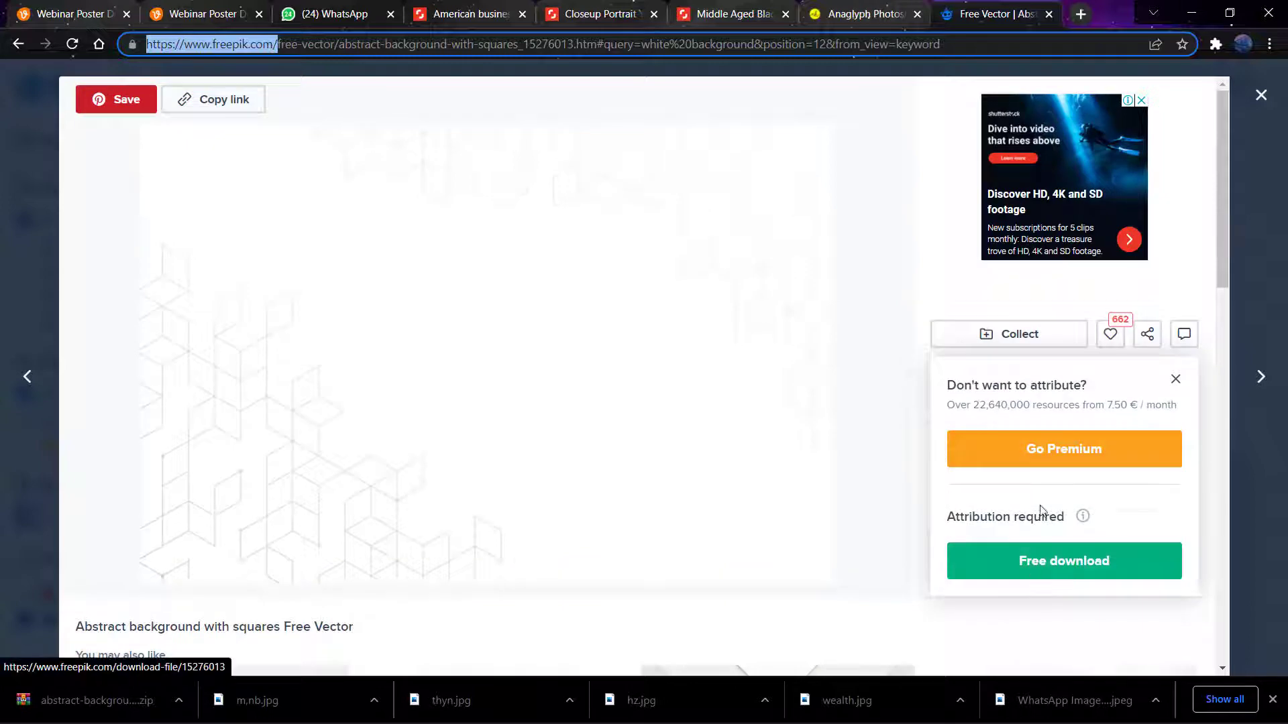
left_click(1191, 15)
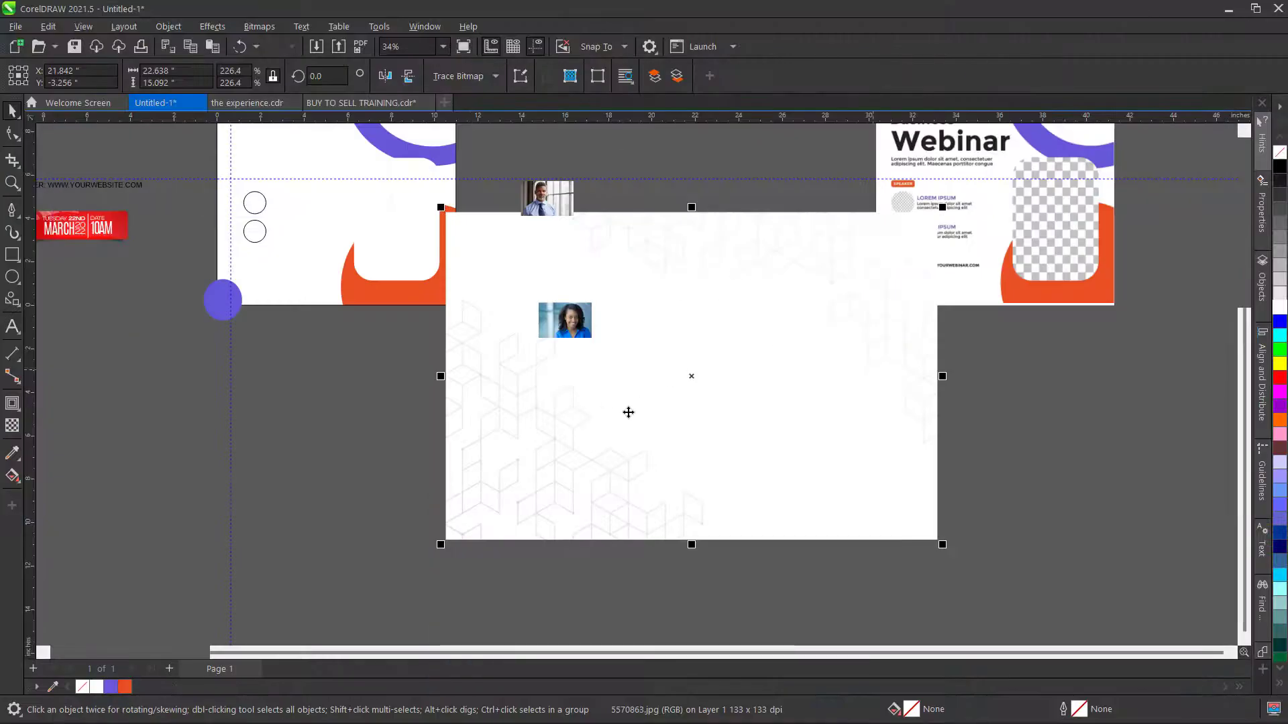
- Select the large white background image, then deselect it
scroll(627, 422, "down", 2)
left_click(700, 442)
left_click(932, 443)
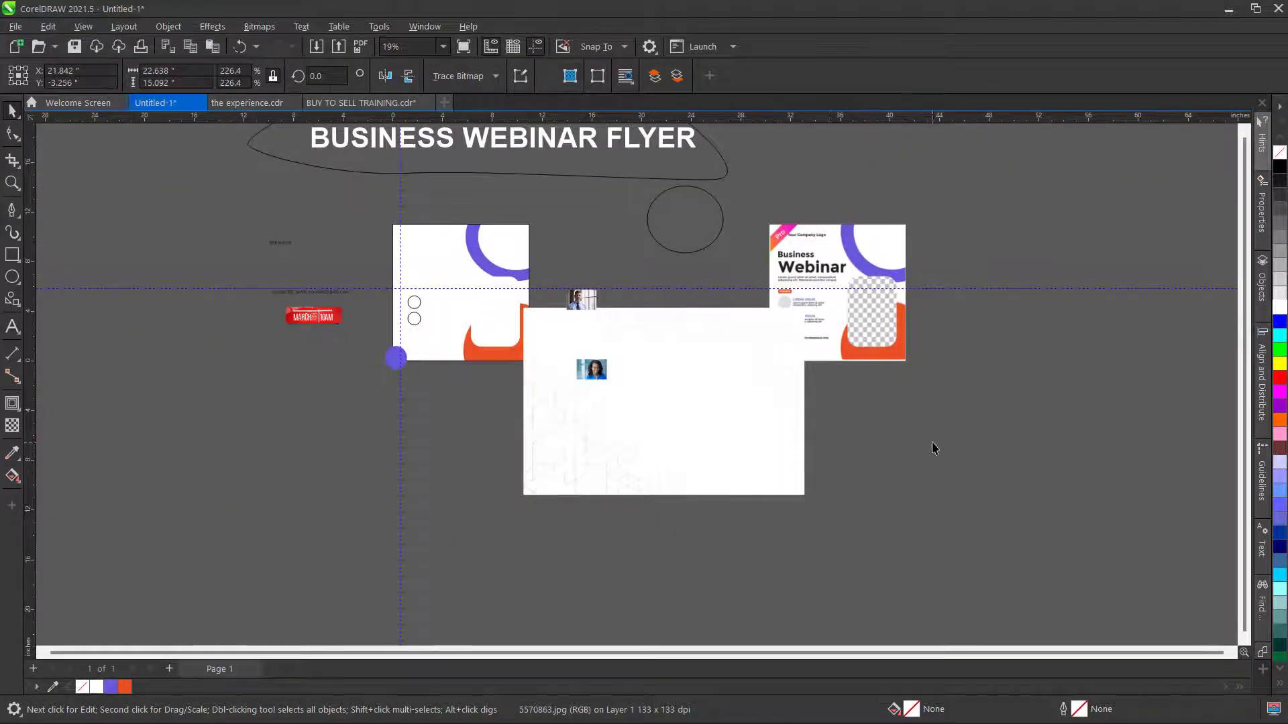
left_click(682, 441)
scroll(395, 310, "up", 8)
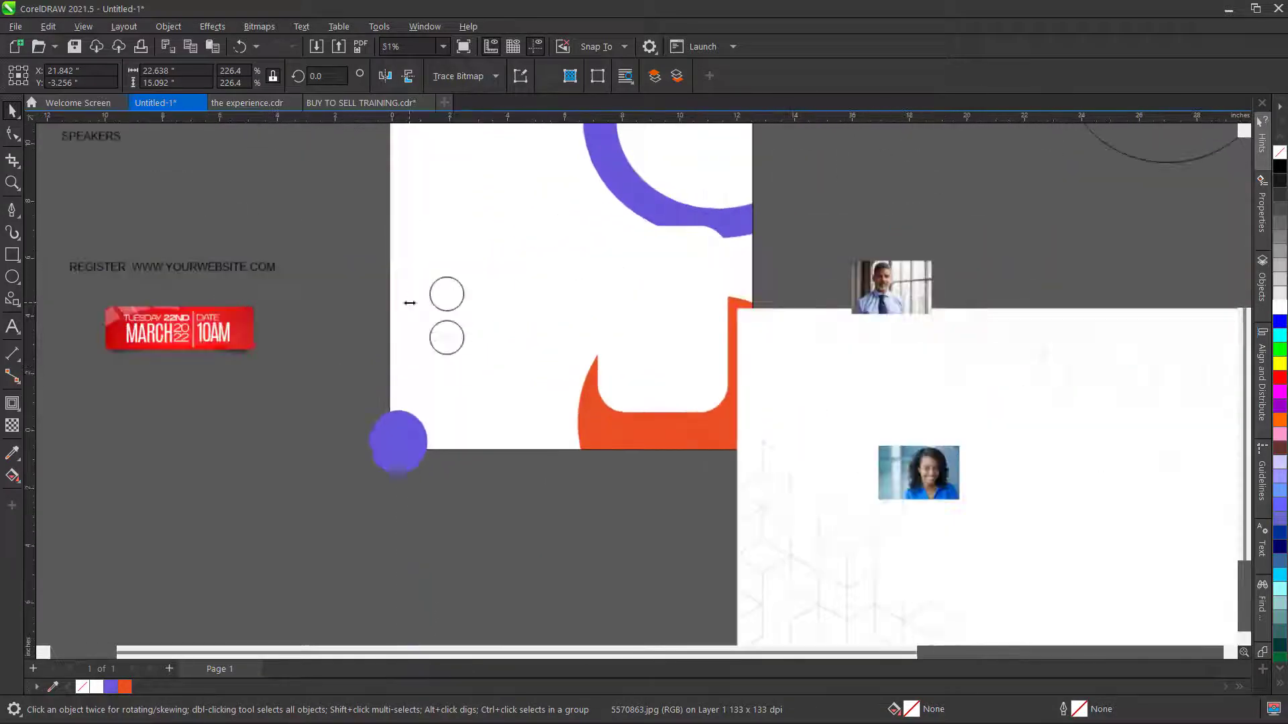
left_click(357, 288)
- Fill the upper speaker circle purple and the lower one orange
left_click(442, 295)
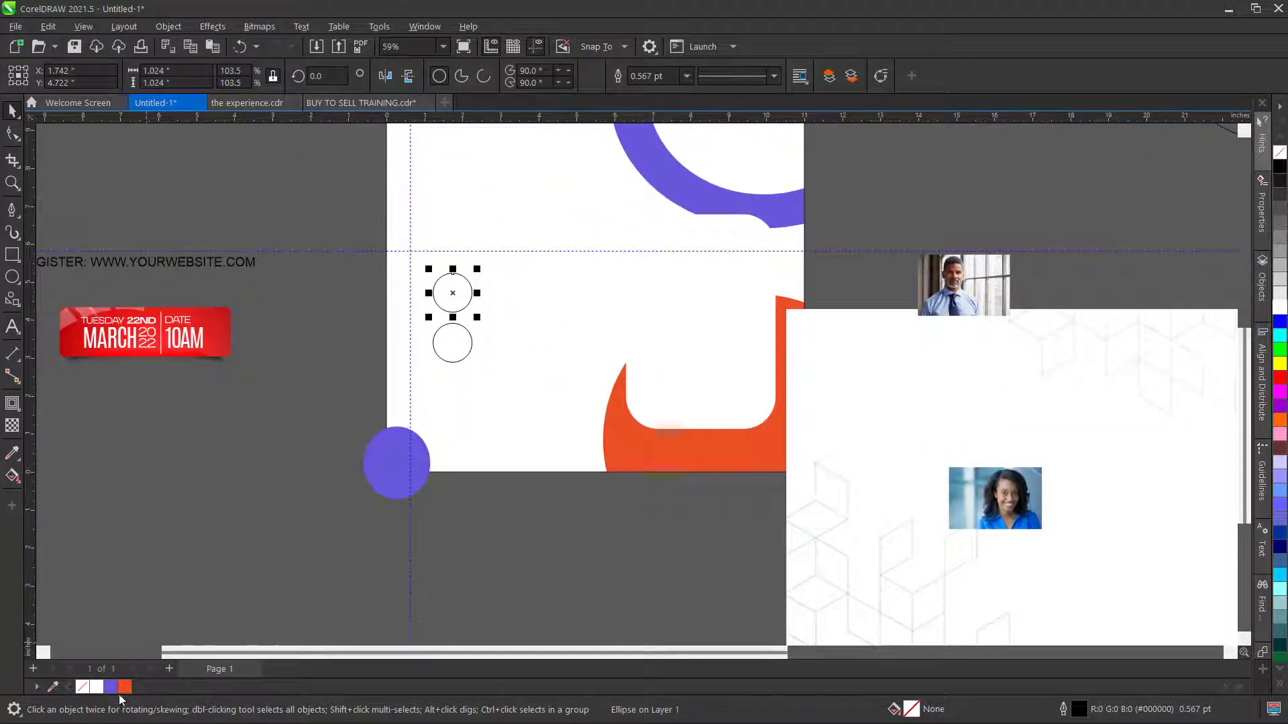
left_click(111, 687)
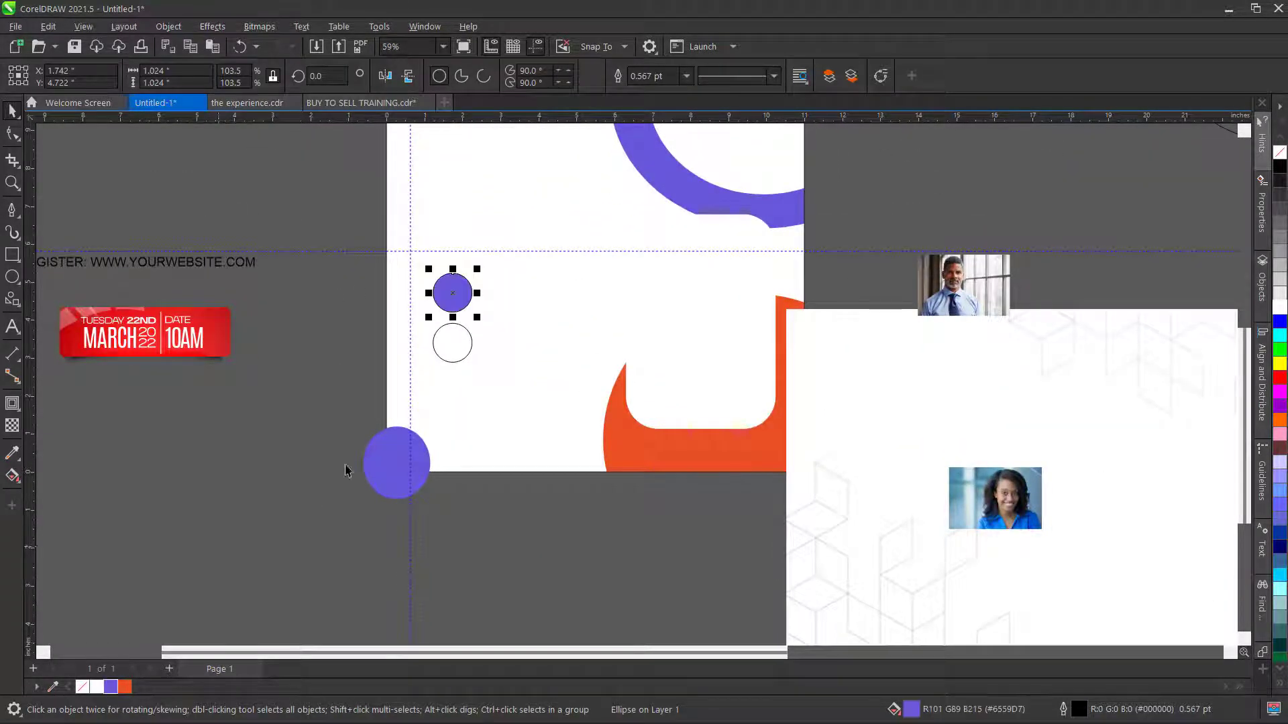
left_click(454, 344)
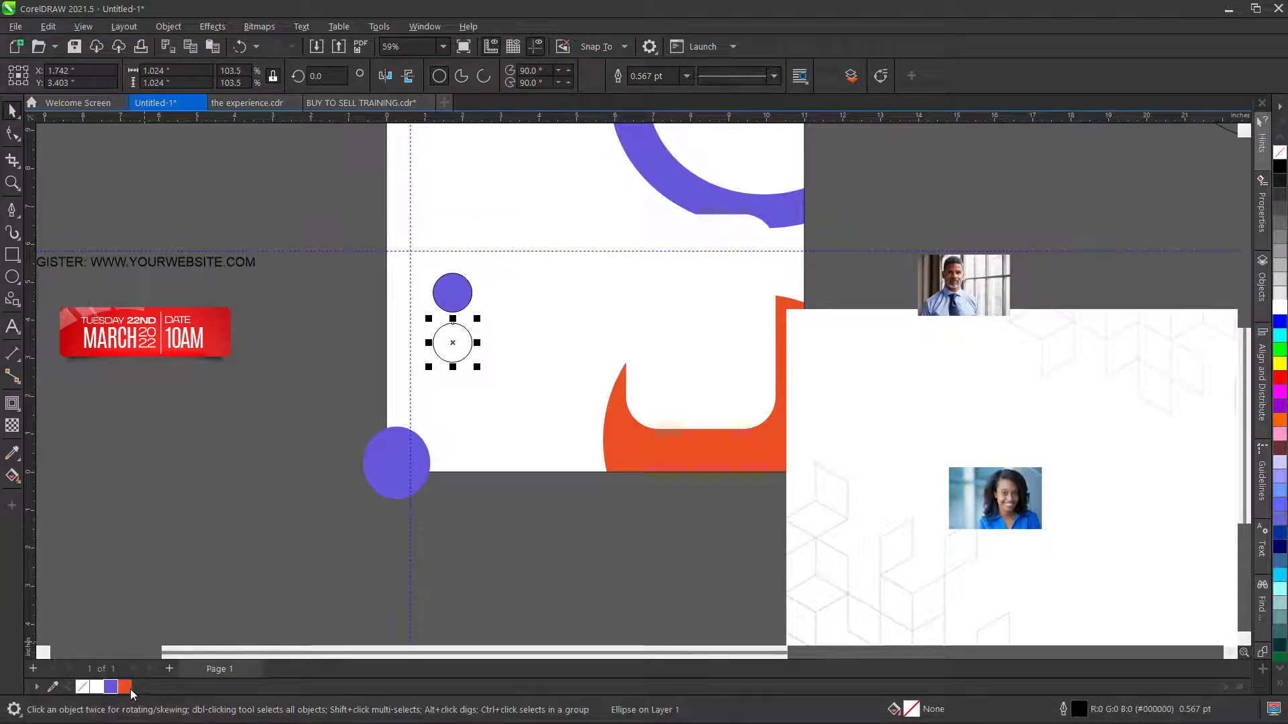
left_click(125, 688)
left_click(175, 544)
scroll(684, 388, "down", 2)
scroll(876, 437, "down", 1)
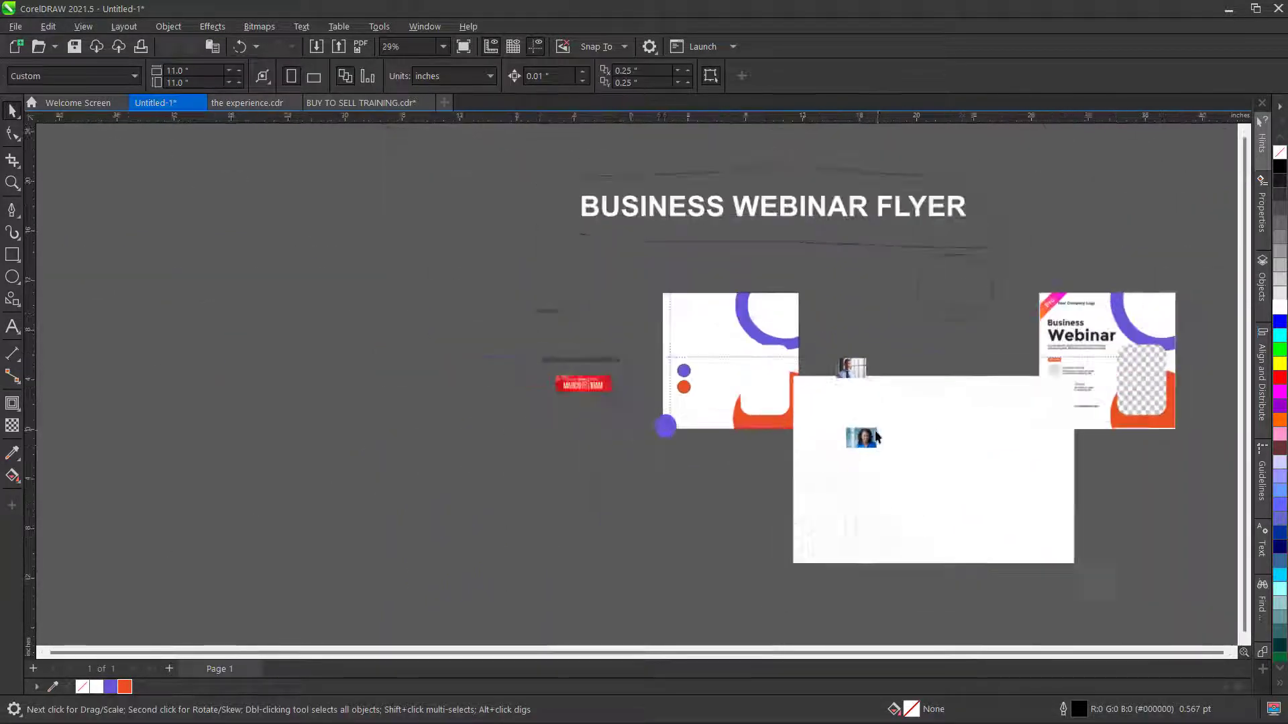
- Shrink the white background image and PowerClip it inside the flyer page rectangle
left_click(993, 494)
left_click_drag(1080, 569, 1006, 589)
right_click(913, 439)
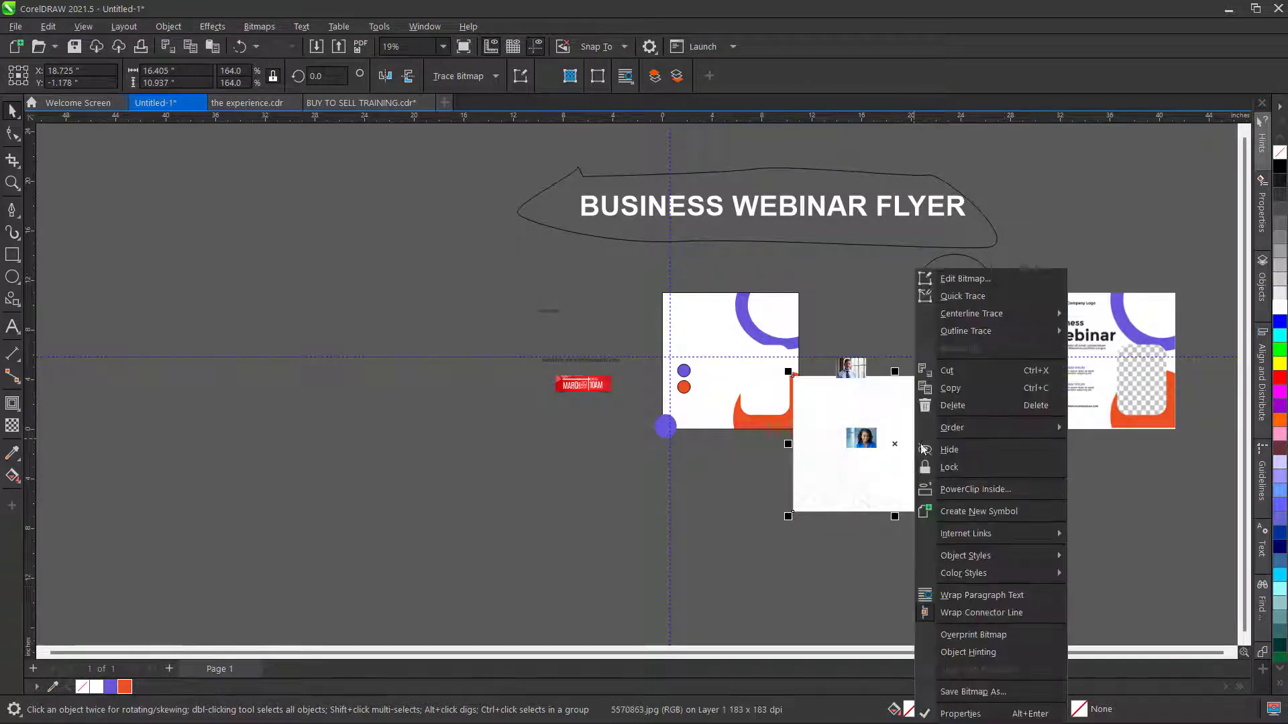
left_click(980, 489)
left_click(697, 333)
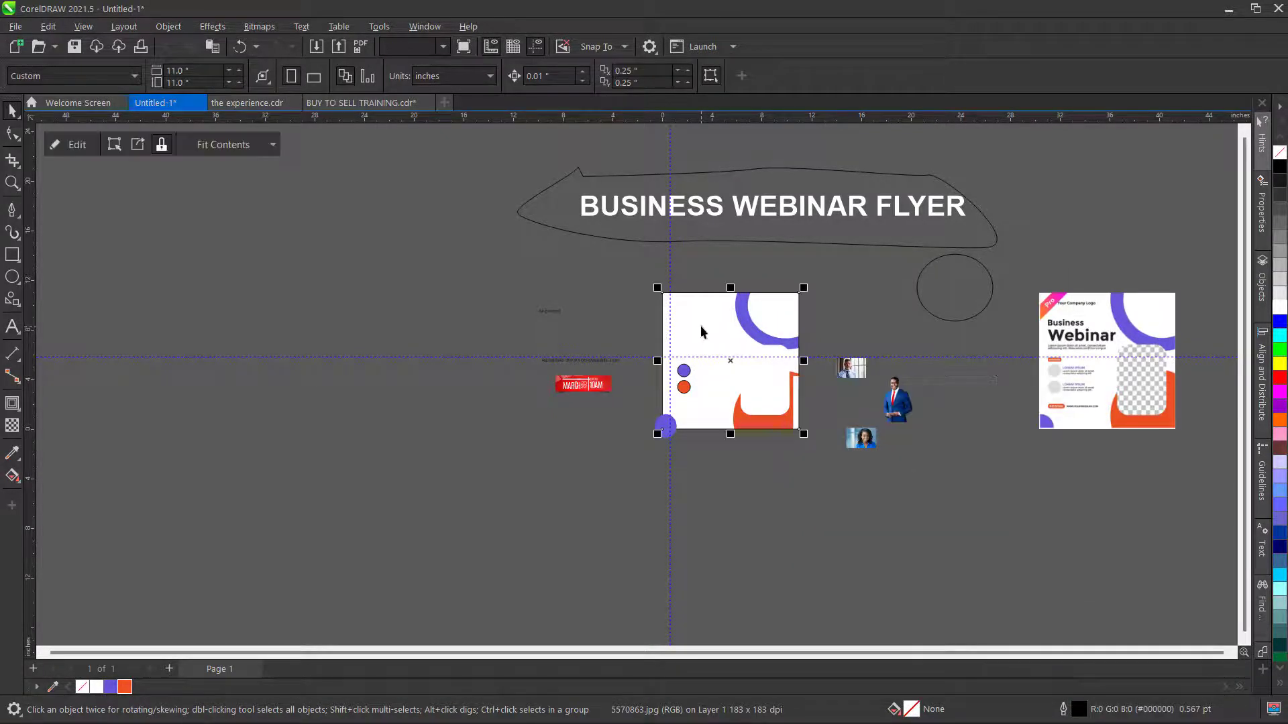
- Edit the clipped image: stretch it to cover the page and send it behind the purple and orange shapes
scroll(711, 332, "up", 3)
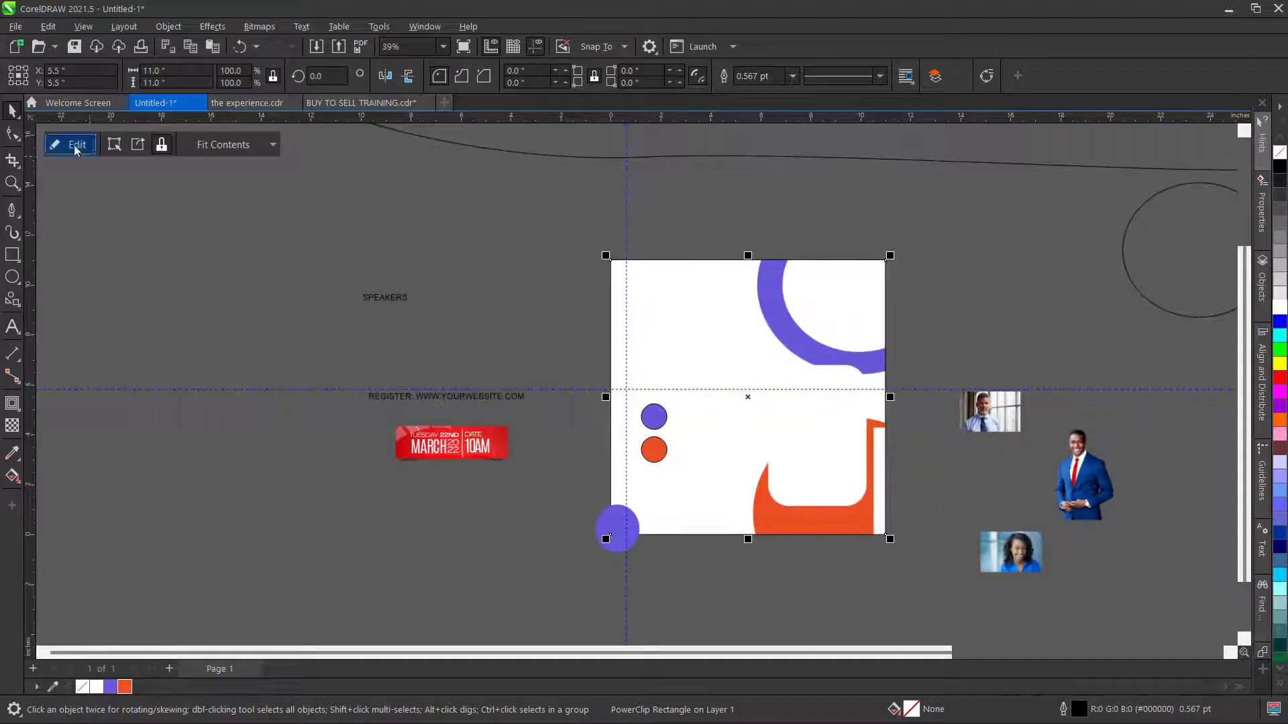
left_click(70, 144)
scroll(658, 449, "down", 2)
left_click(914, 492)
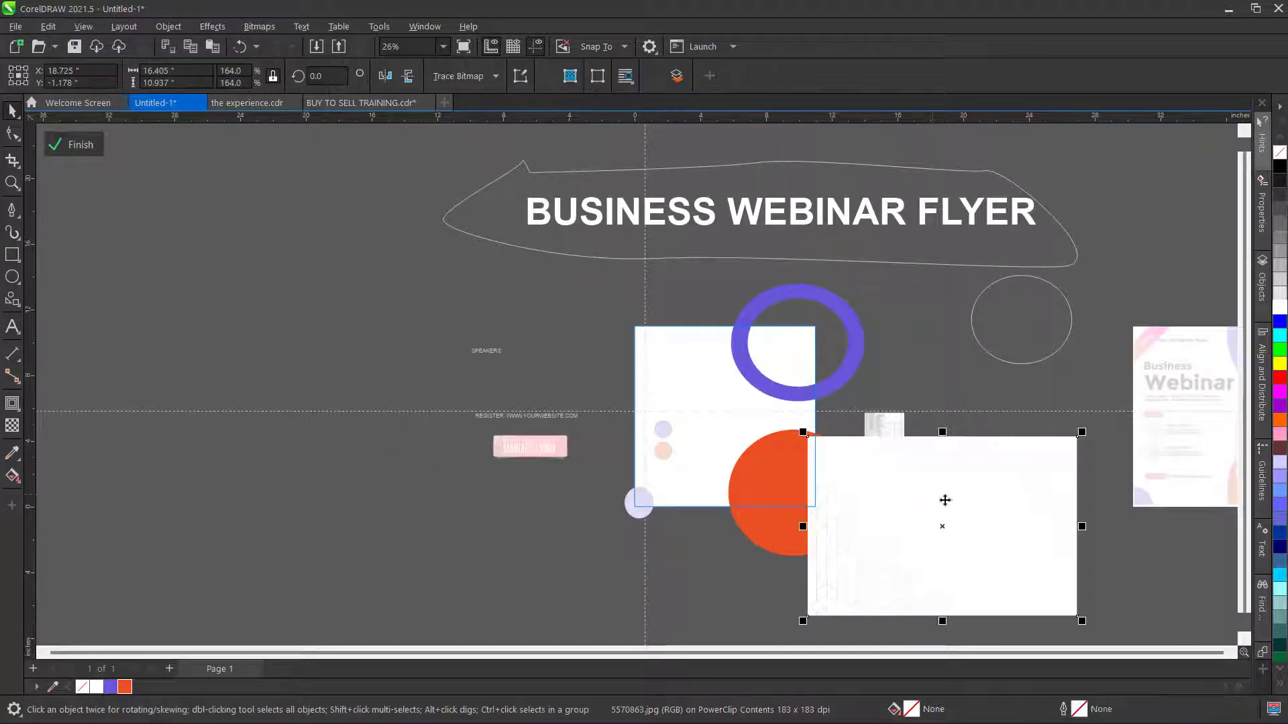
left_click_drag(977, 533, 780, 425)
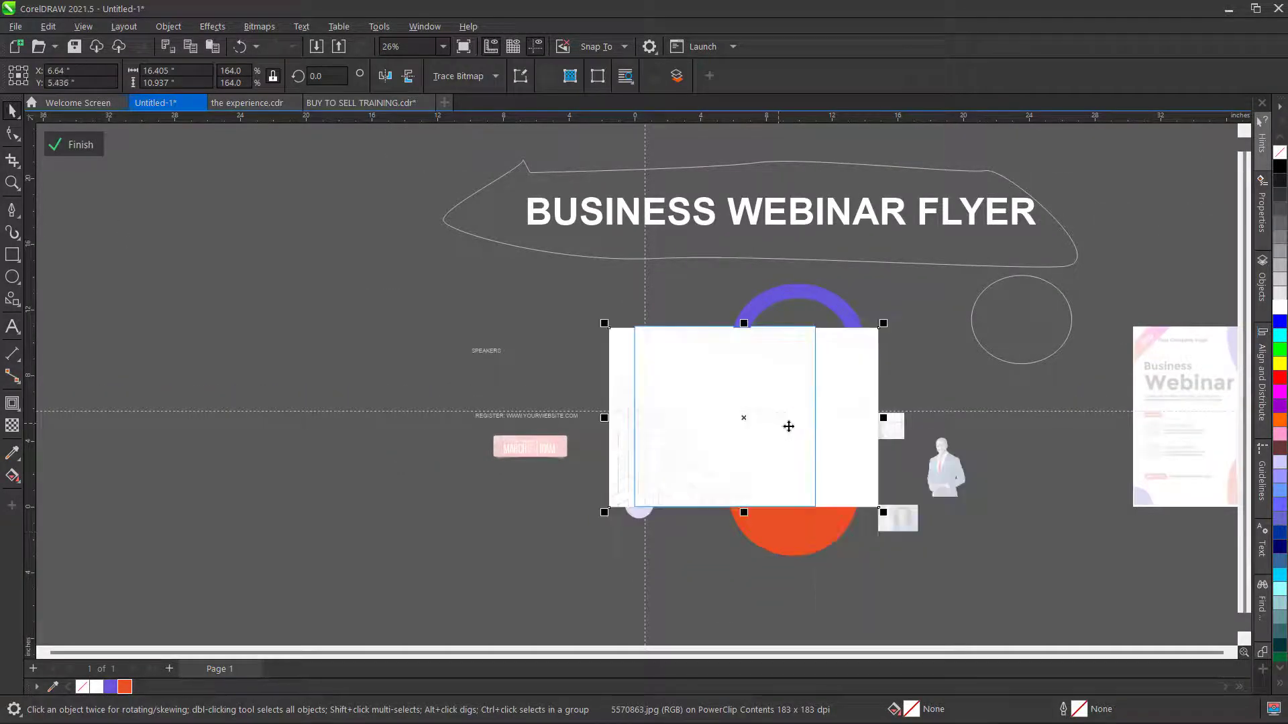
scroll(812, 335, "up", 1)
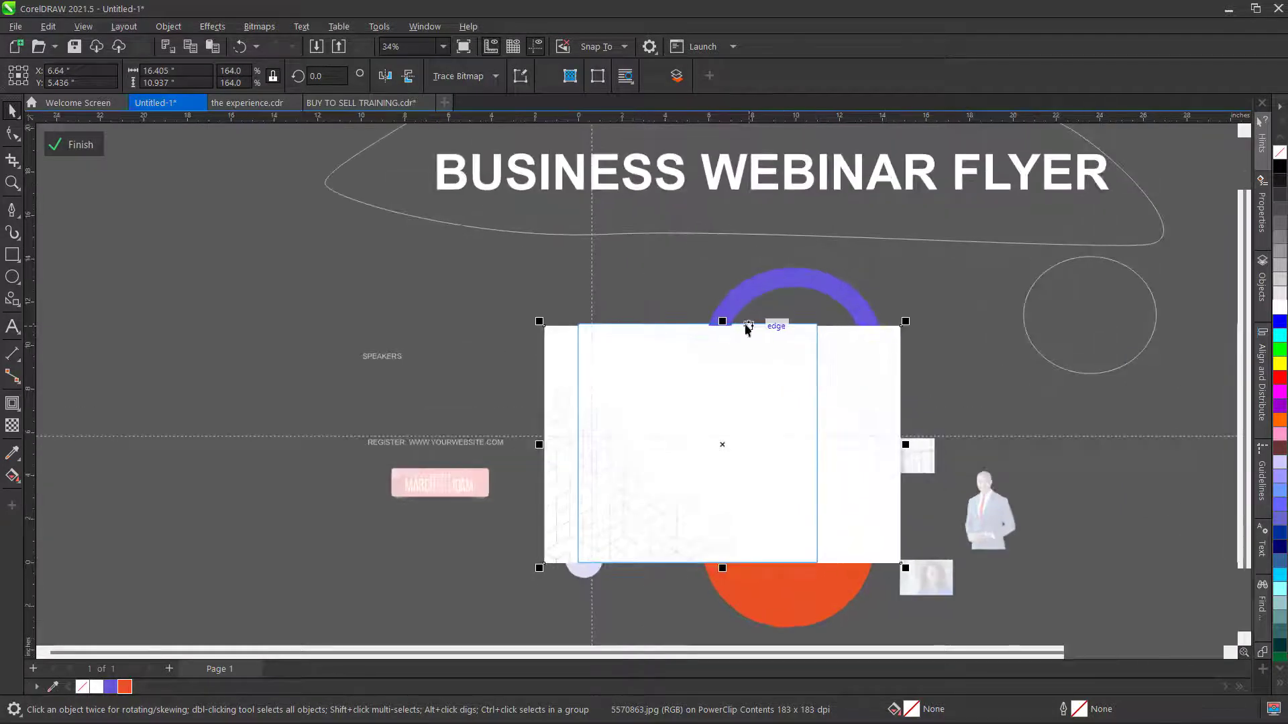
left_click_drag(722, 324, 722, 314)
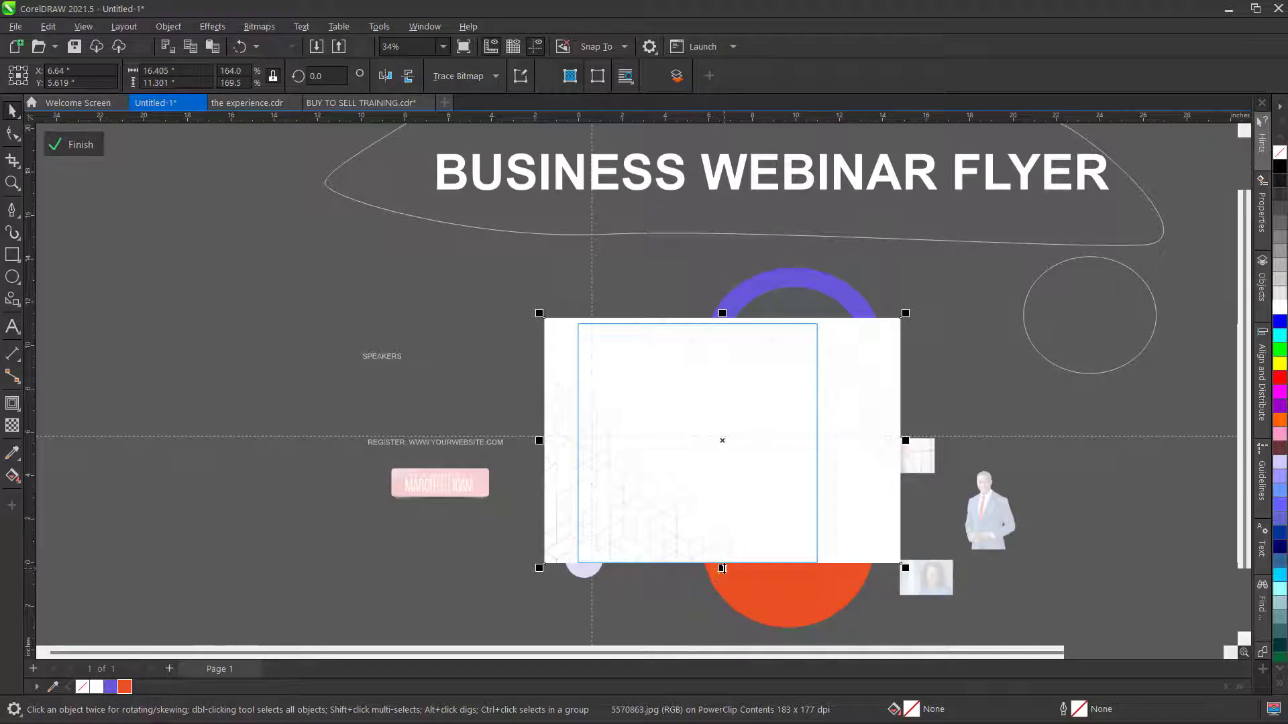
left_click_drag(722, 568, 723, 581)
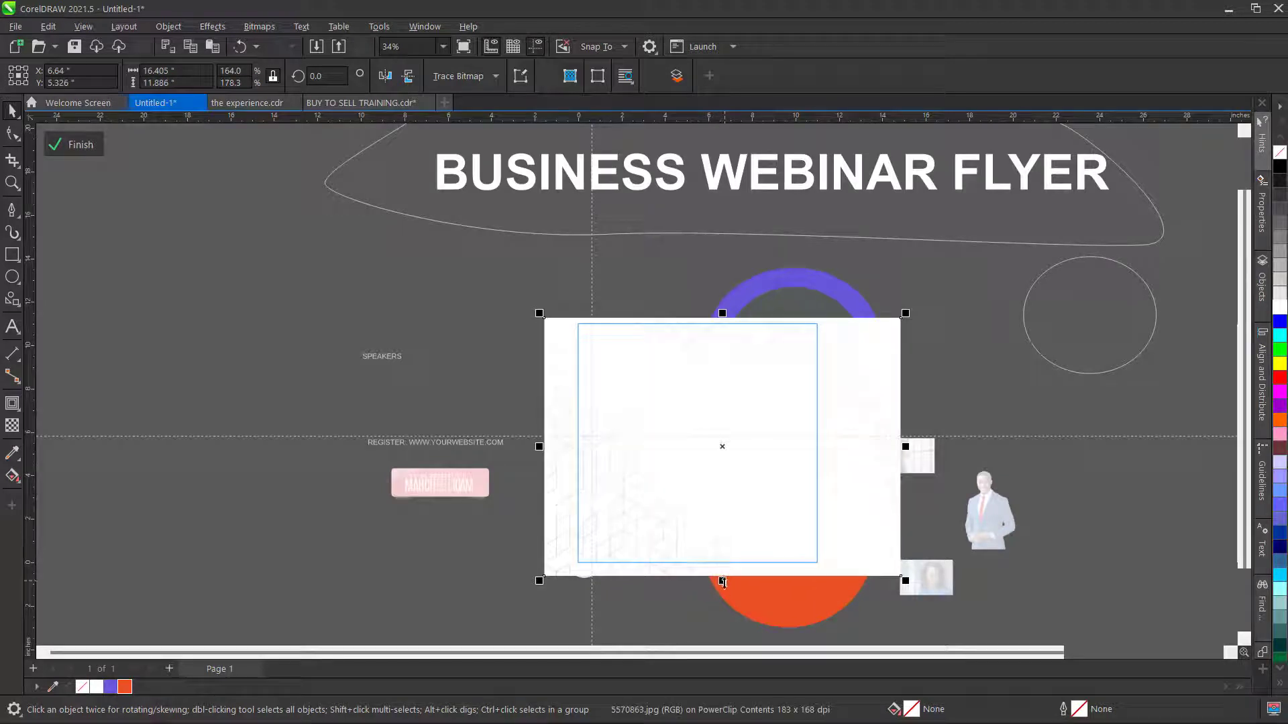
key("ctrl+Page_Down")
key("ctrl+Page_Down")
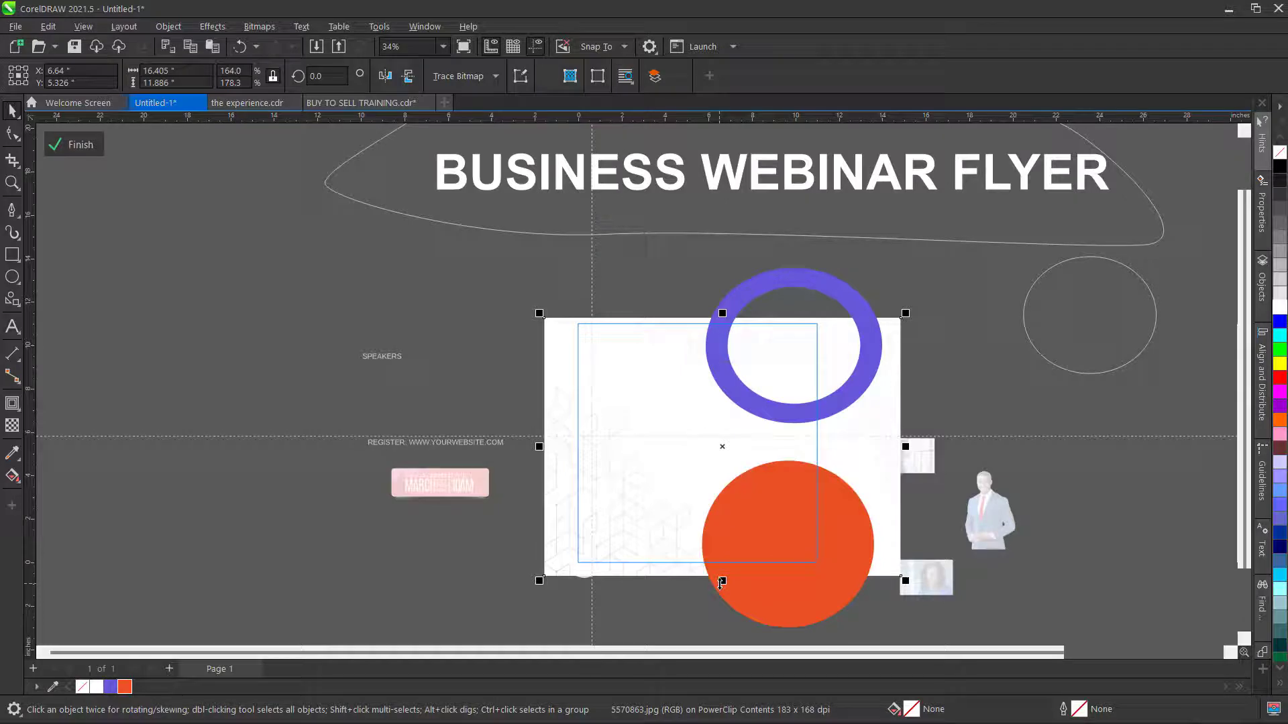
left_click(101, 149)
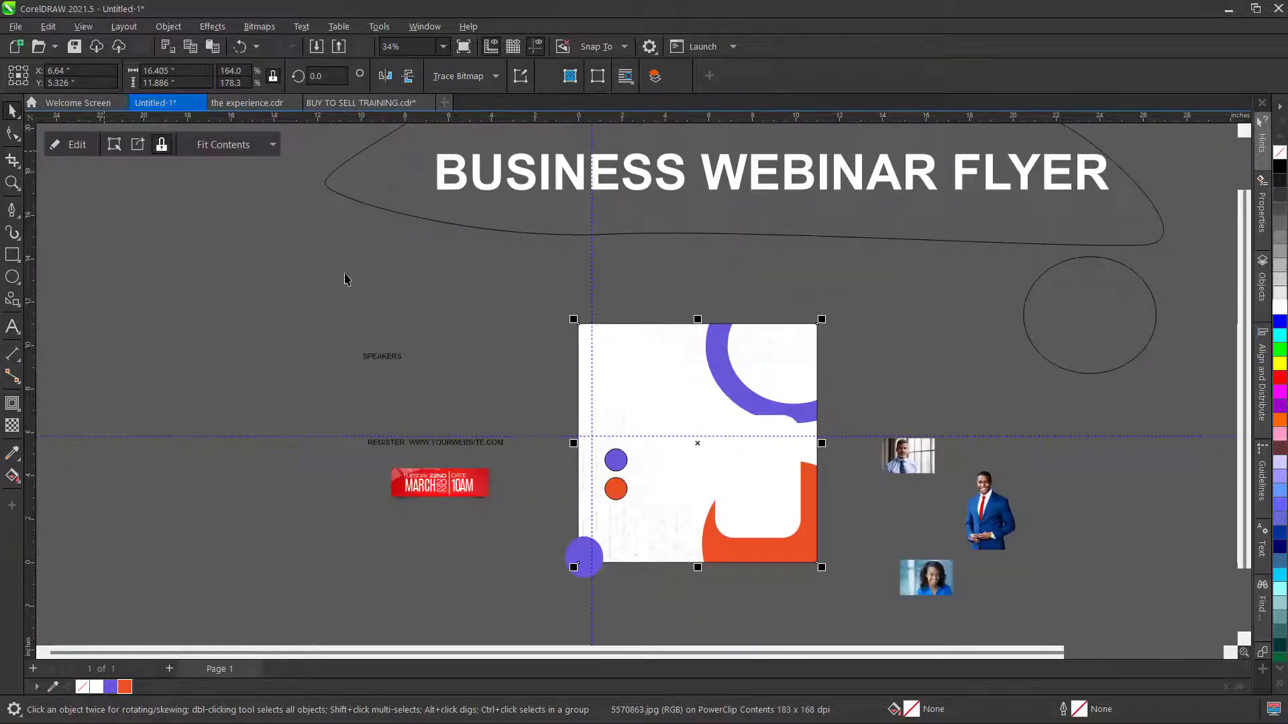
scroll(391, 303, "down", 2)
- Enlarge the suited man's photo
scroll(632, 467, "up", 2)
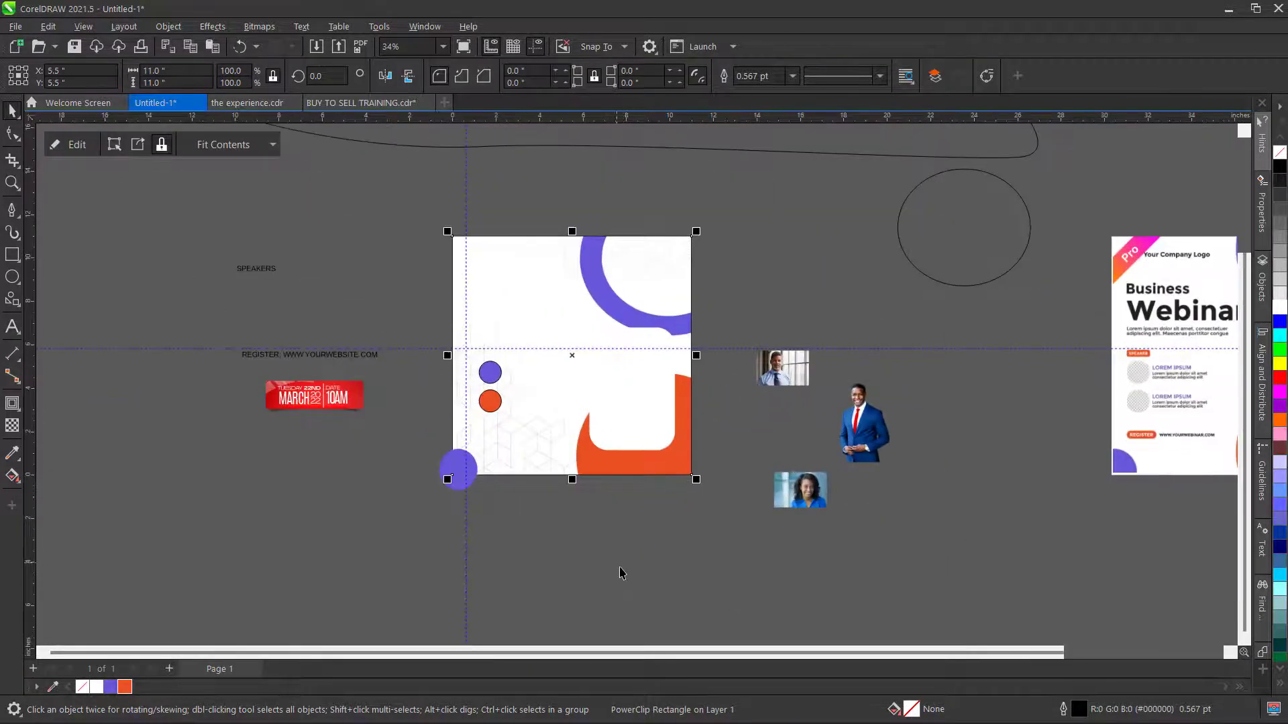
left_click(624, 570)
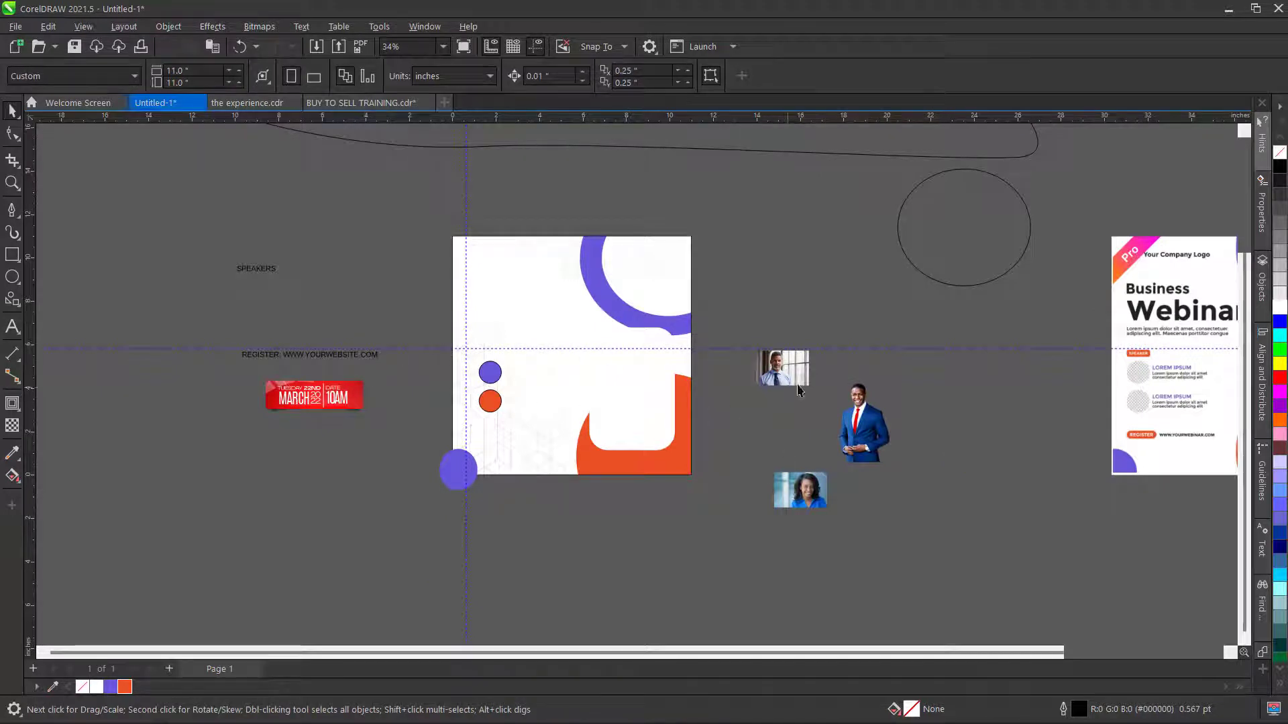
left_click(872, 427)
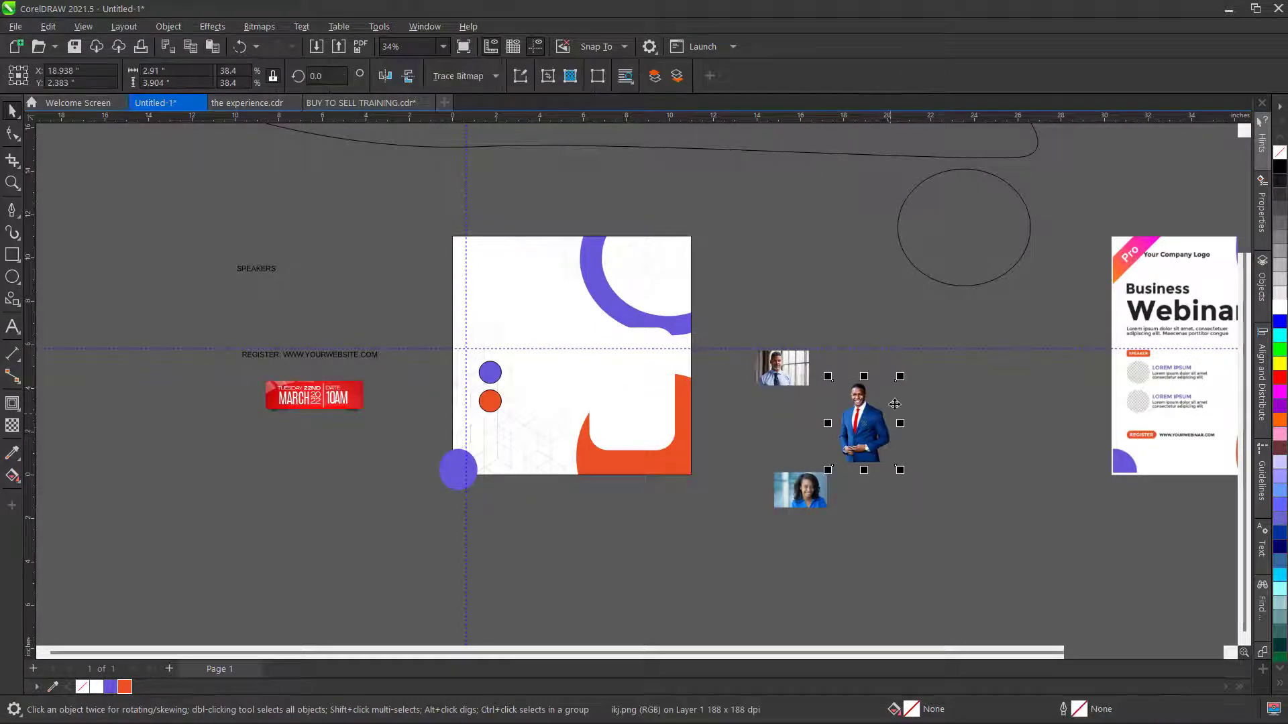
left_click_drag(904, 375, 935, 331)
scroll(874, 435, "up", 1)
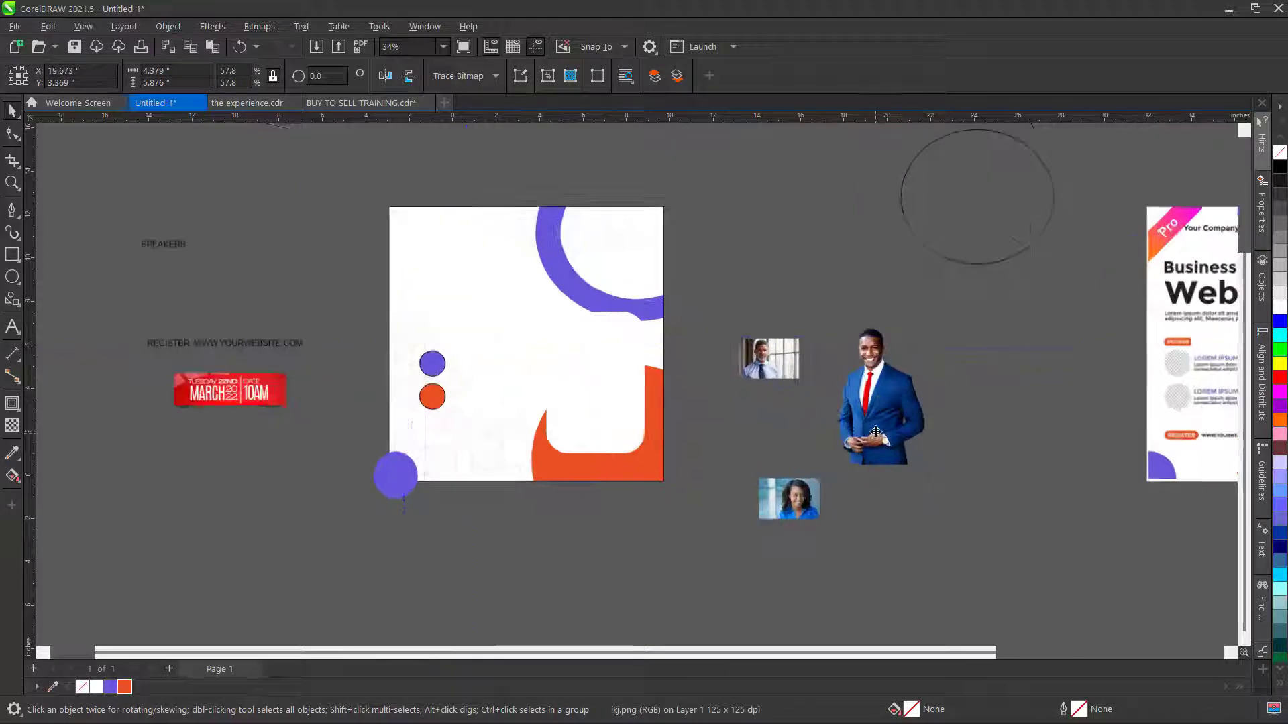
left_click(1011, 415)
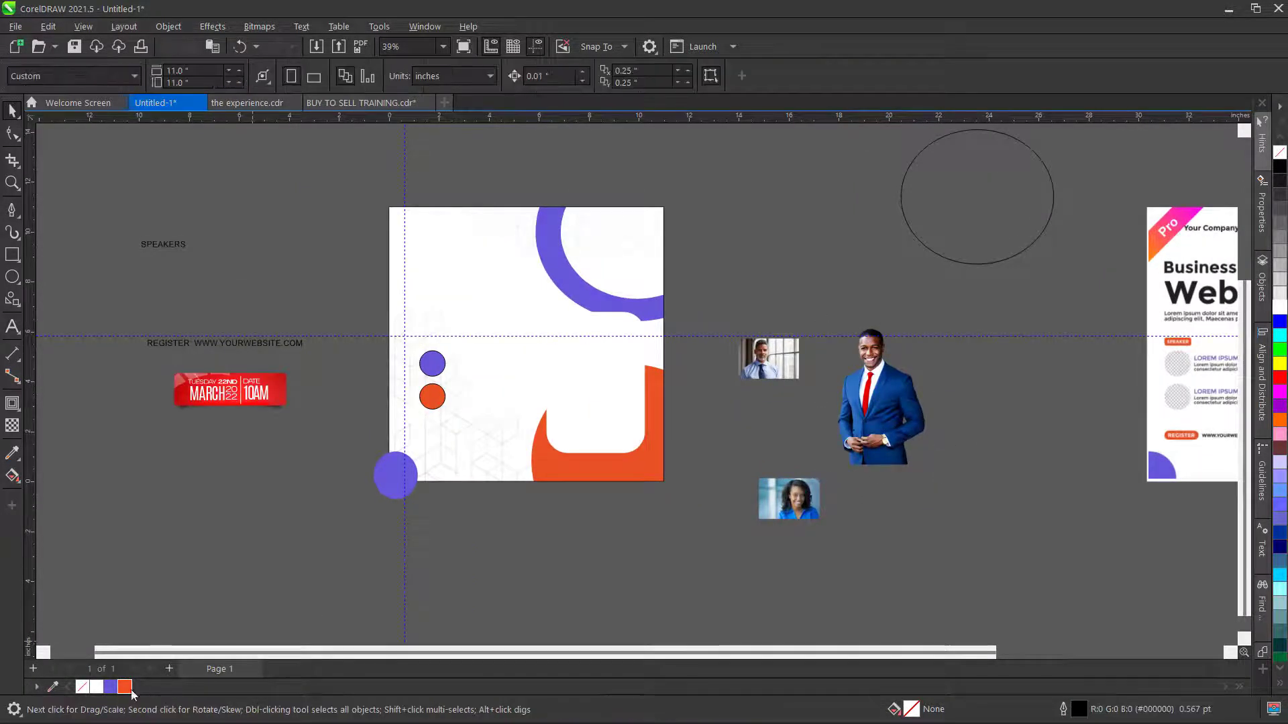
- Sample the navy of the man's suit and fill the rounded rectangle with it
left_click(53, 687)
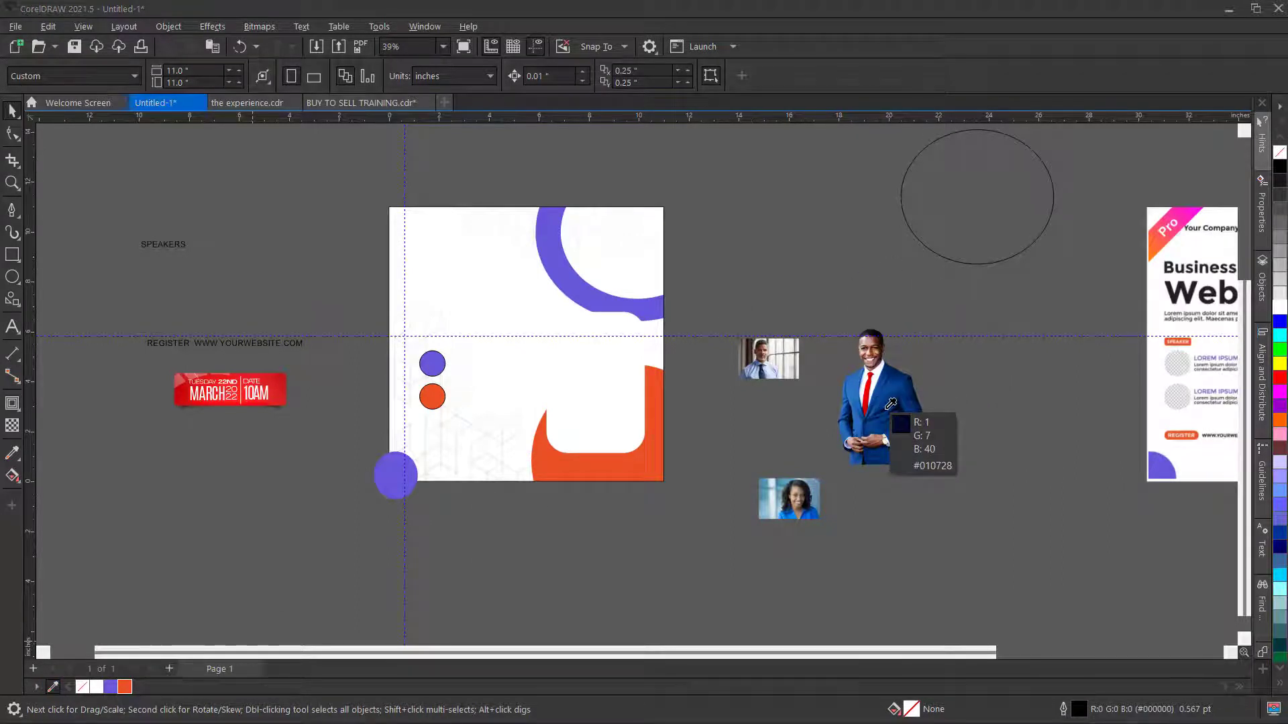
left_click(891, 403)
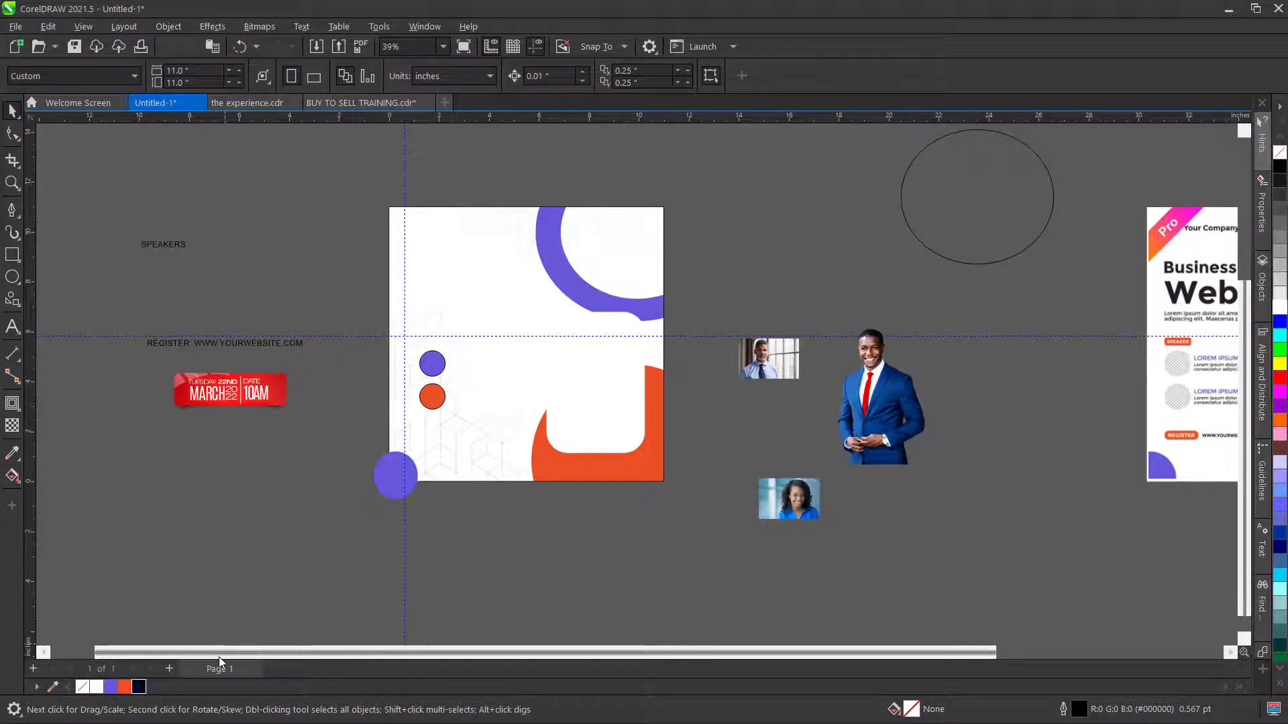
left_click(624, 397)
left_click(139, 687)
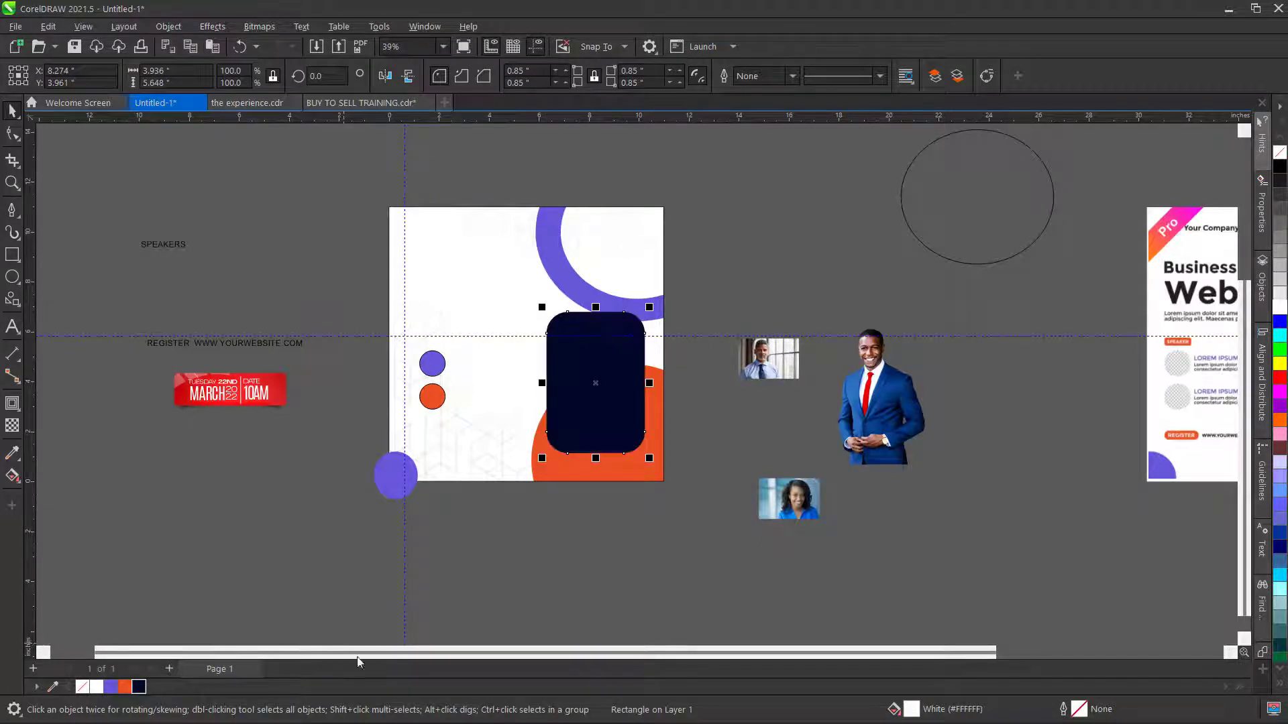
- PowerClip the suited man's photo inside the navy rounded rectangle
left_click(560, 564)
left_click(886, 385)
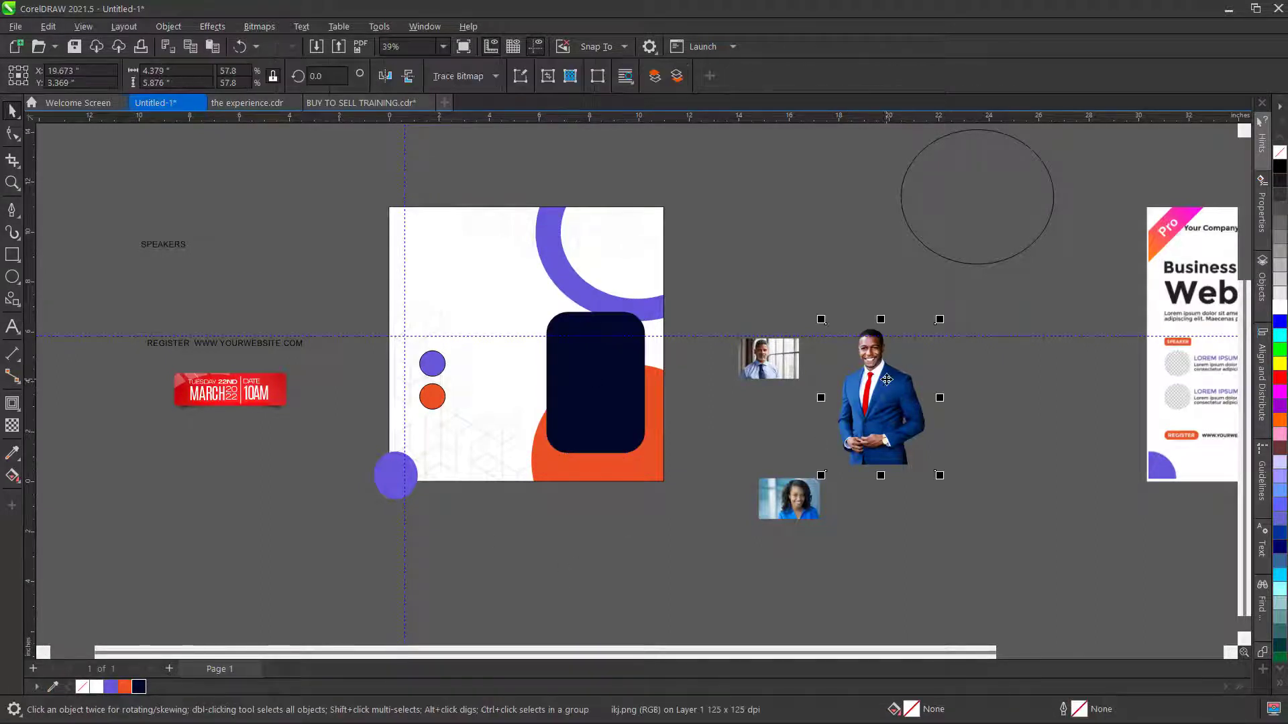
right_click(886, 384)
left_click(954, 490)
left_click(647, 415)
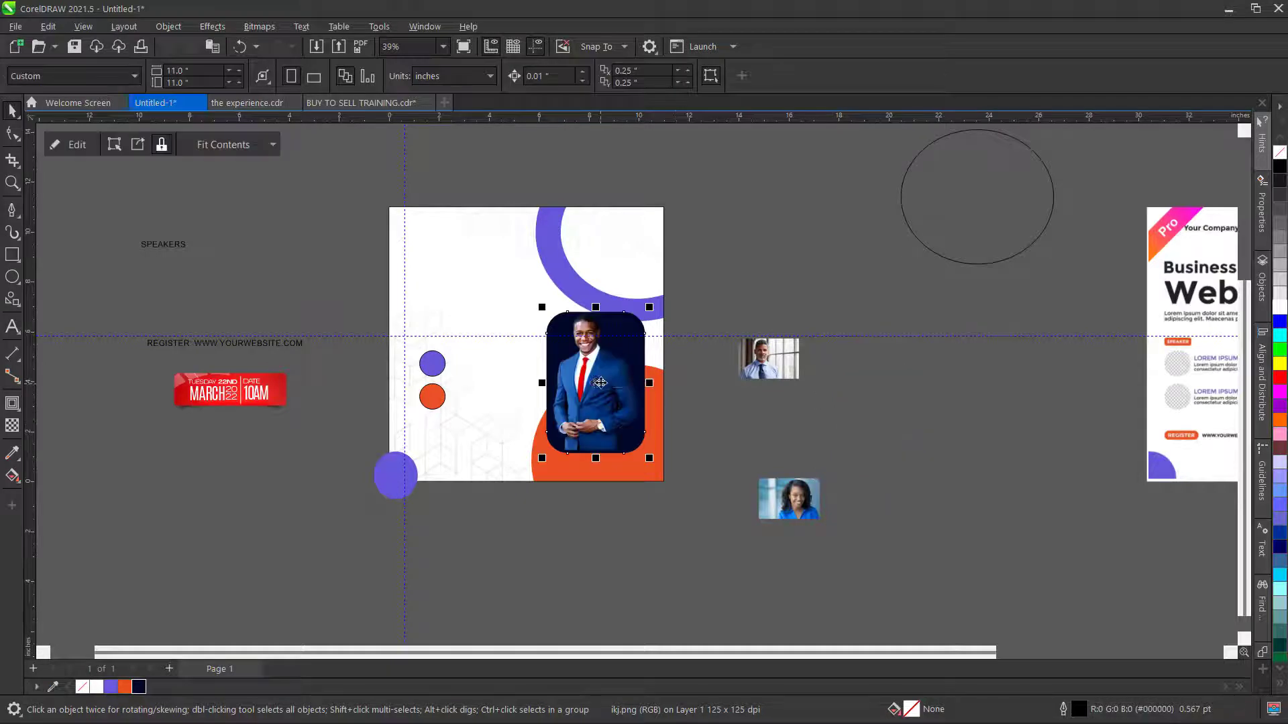
- Enlarge the man's photo inside the frame and nudge it slightly left and up
scroll(600, 381, "up", 2)
scroll(601, 381, "down", 1)
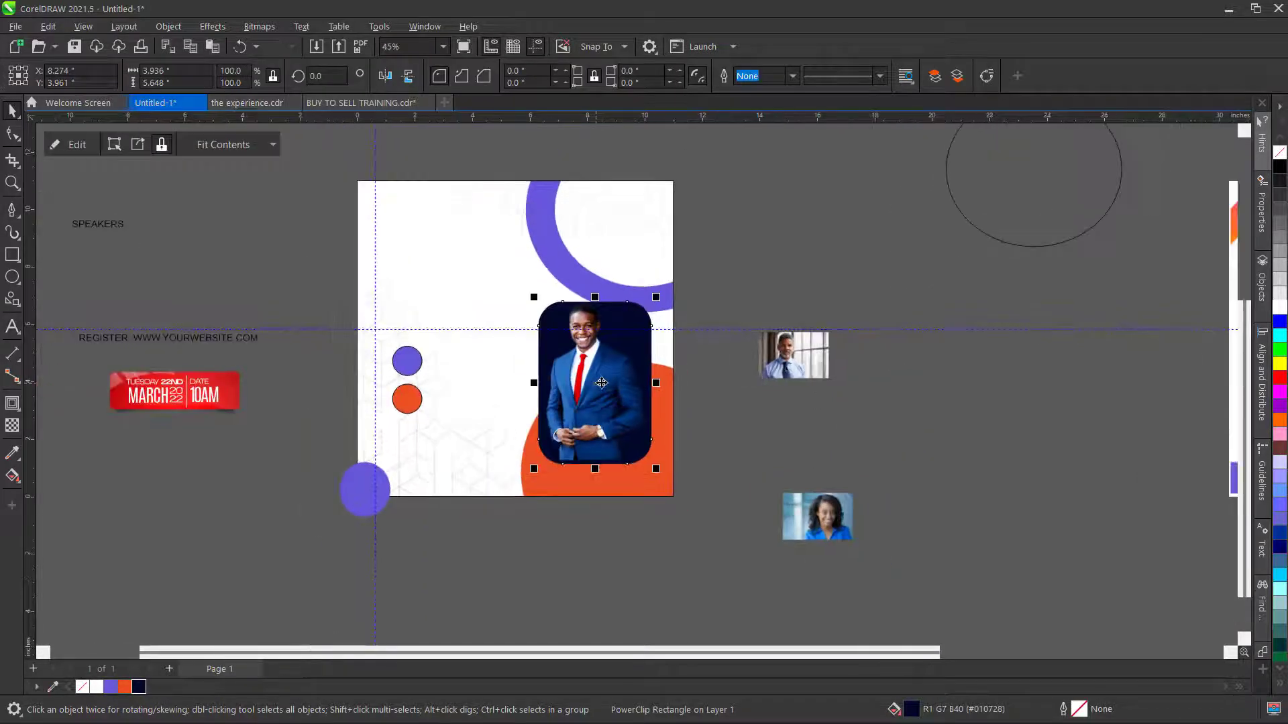
left_click(596, 384, "ctrl")
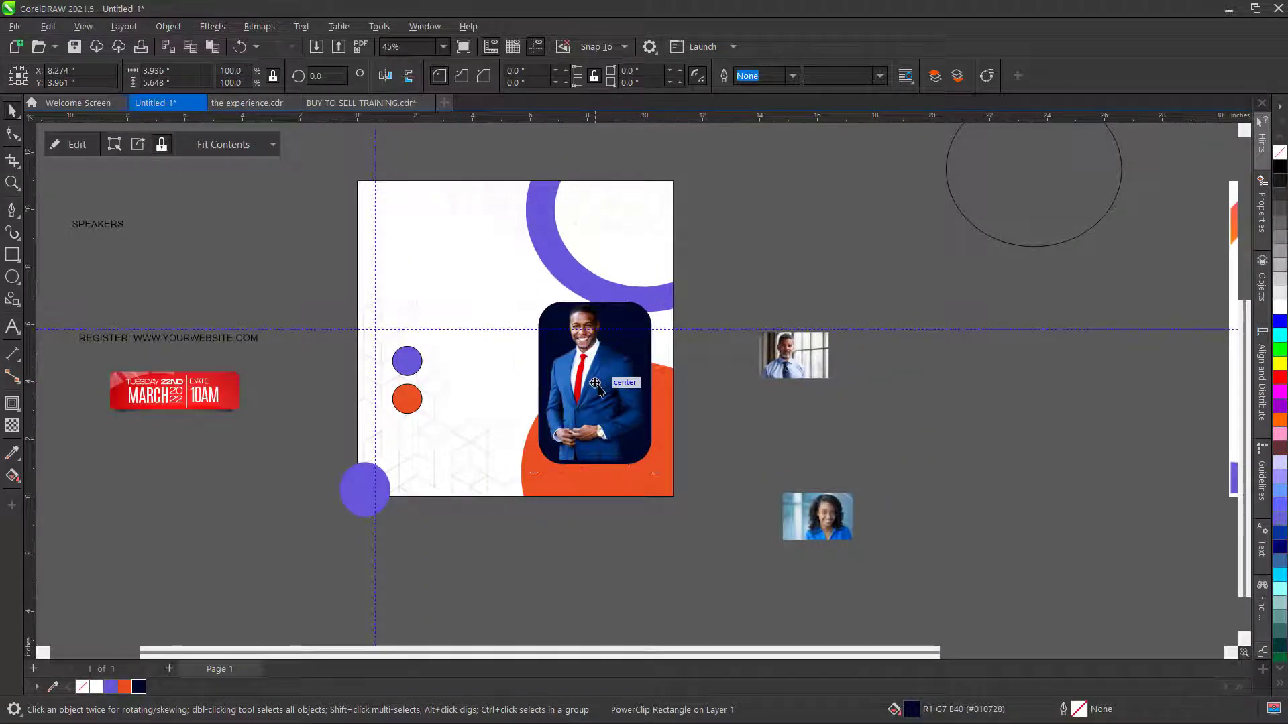
left_click_drag(662, 472, 690, 508)
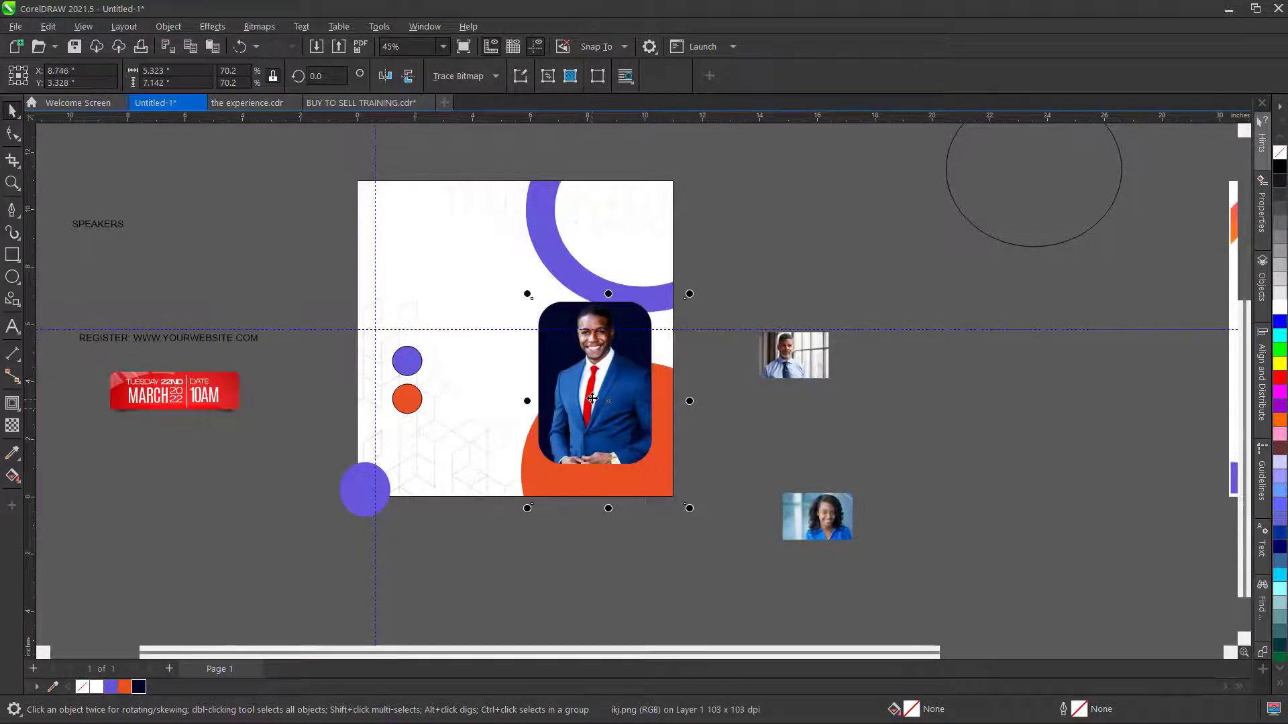
left_click_drag(595, 397, 588, 397)
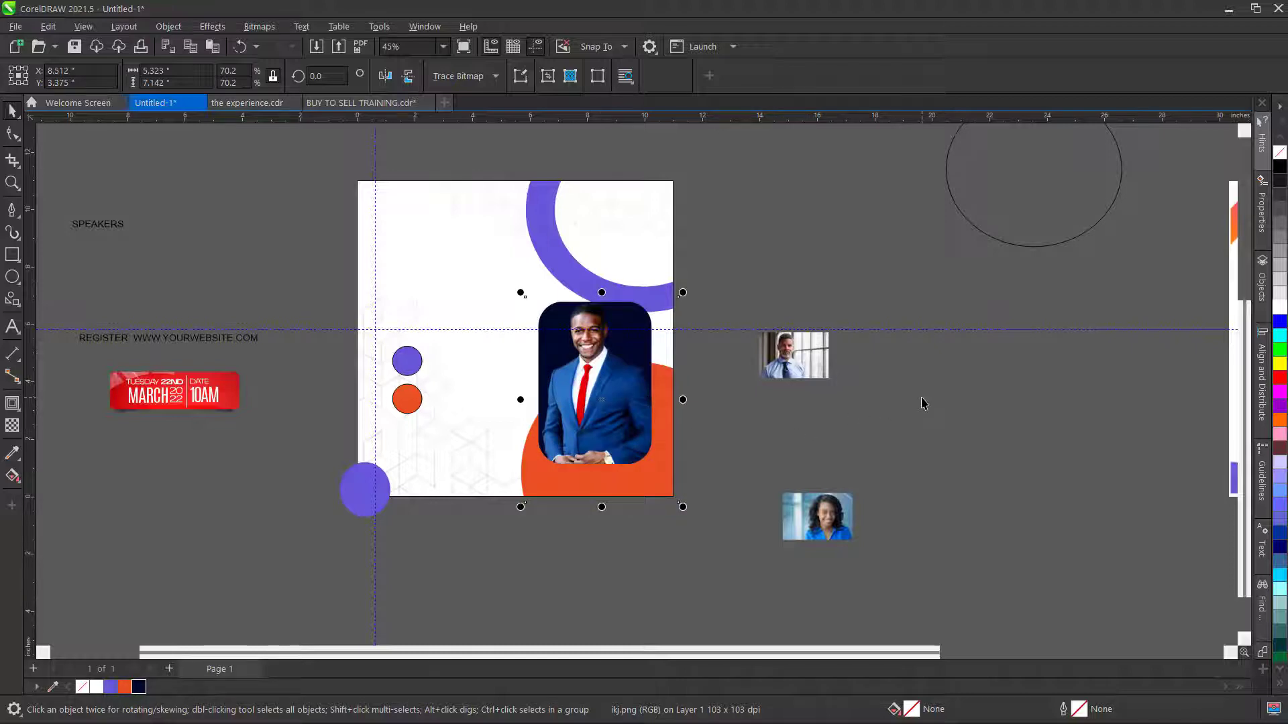
left_click(896, 409)
scroll(730, 436, "down", 2)
scroll(656, 350, "up", 1)
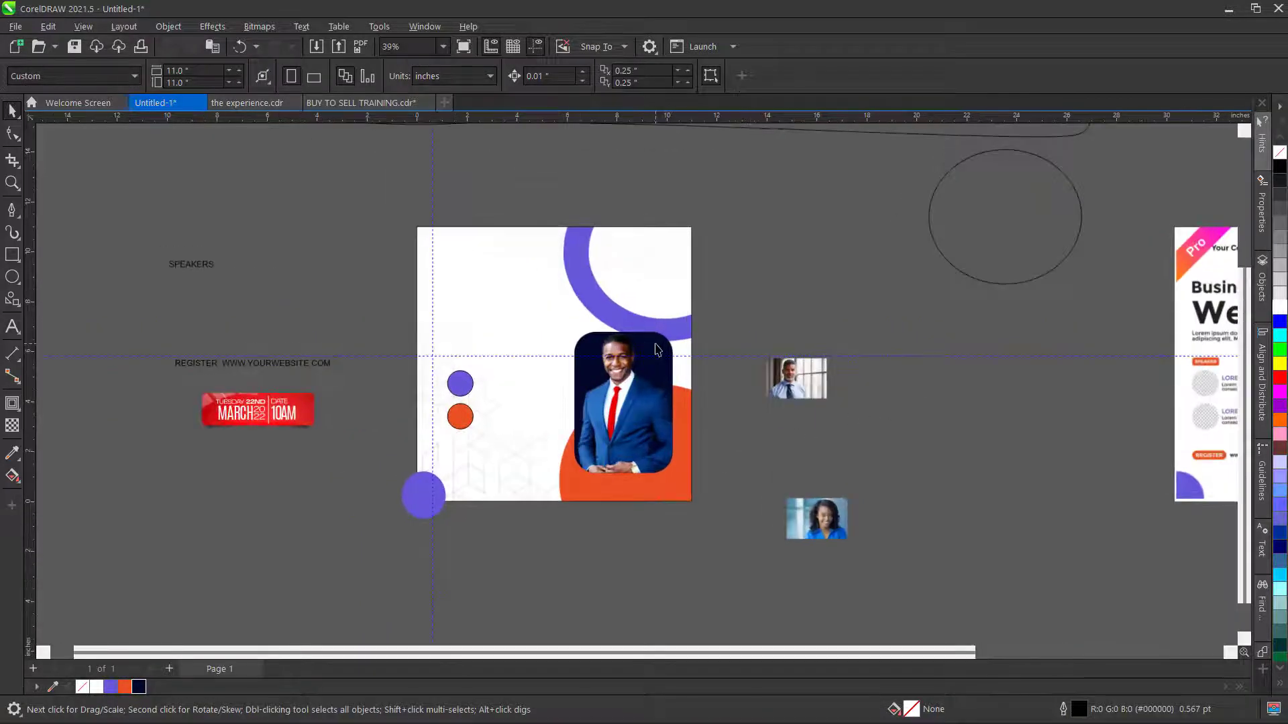
- Try orange and purple backgrounds for the main photo frame, settling on dark navy
scroll(655, 351, "up", 1)
left_click(657, 349)
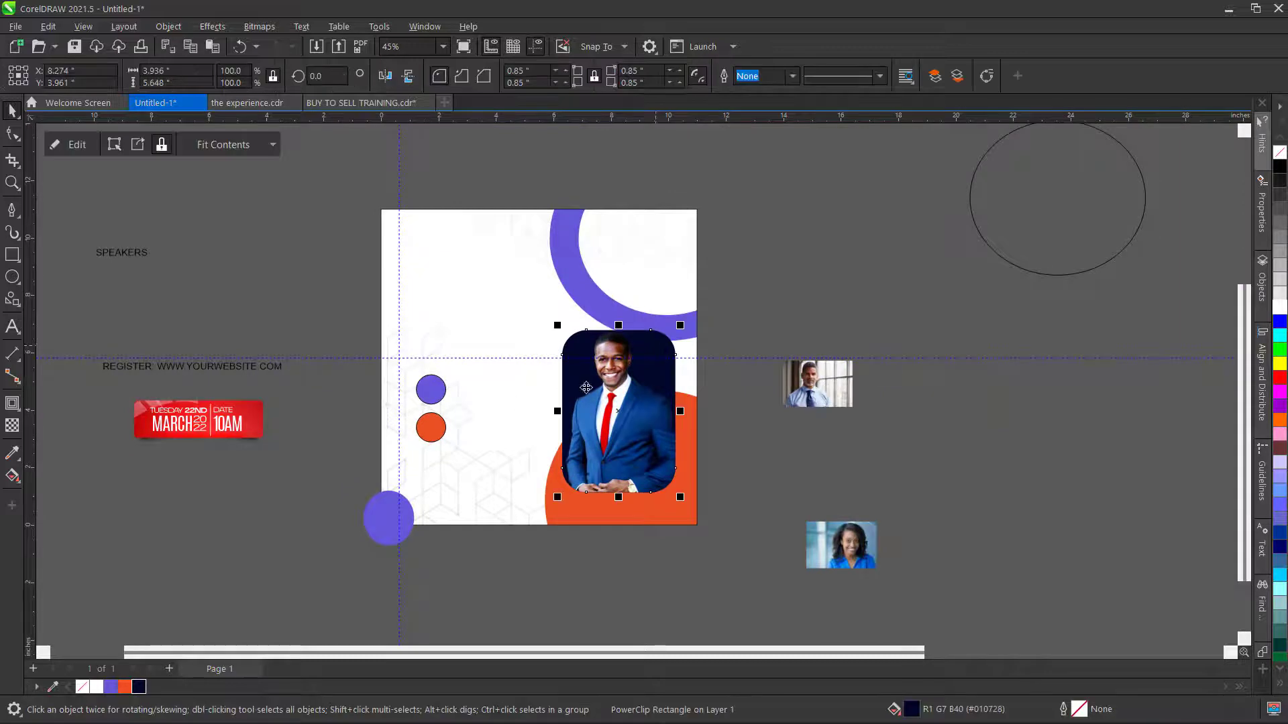
left_click(123, 686)
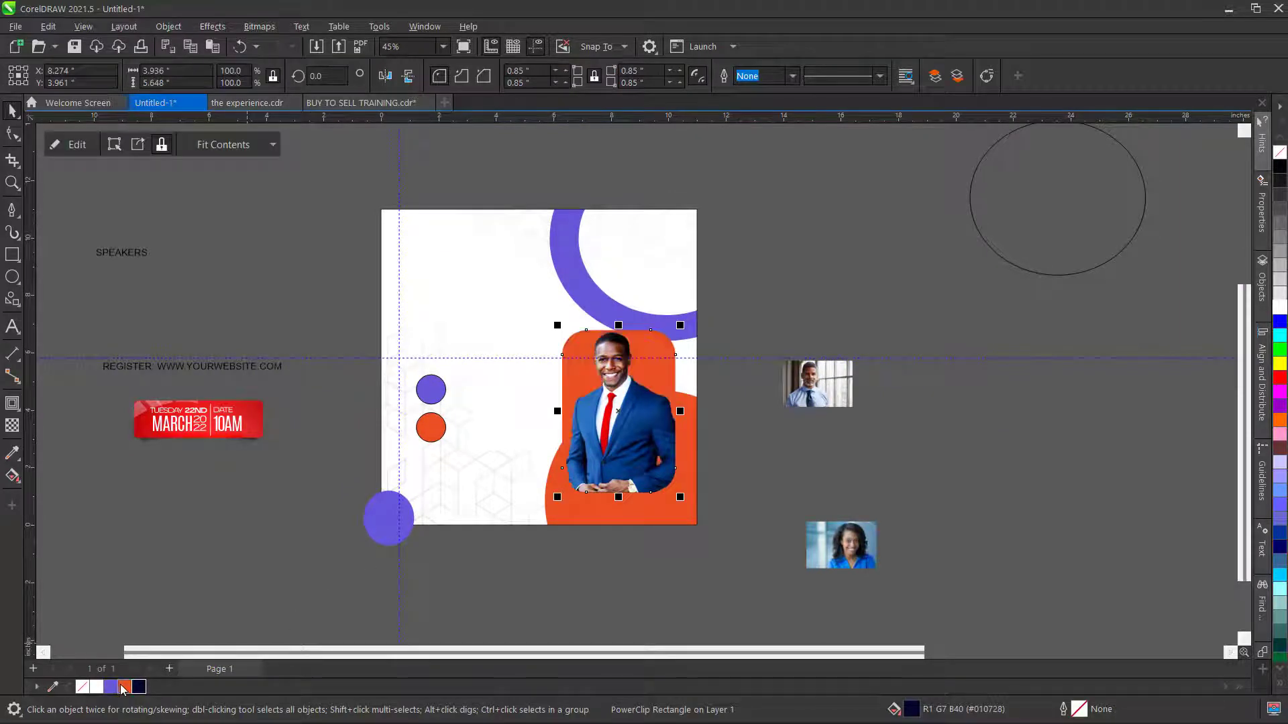
left_click(115, 688)
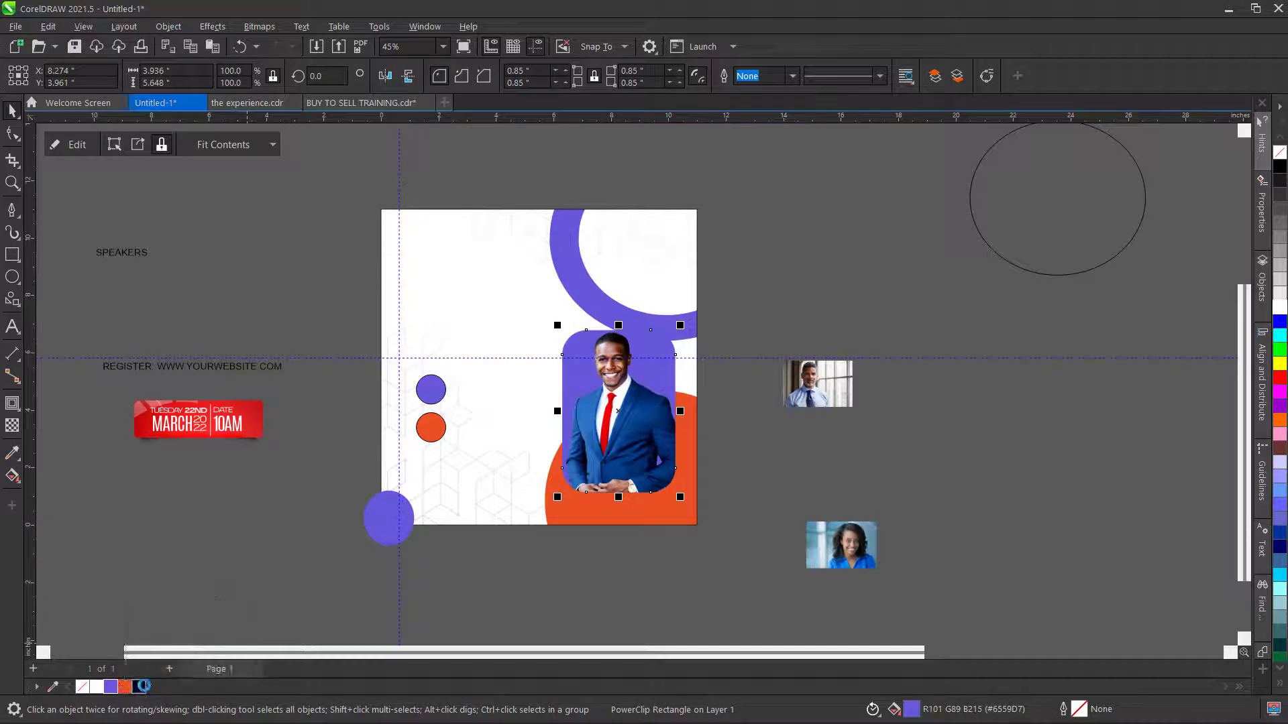
left_click(140, 686)
left_click(979, 424)
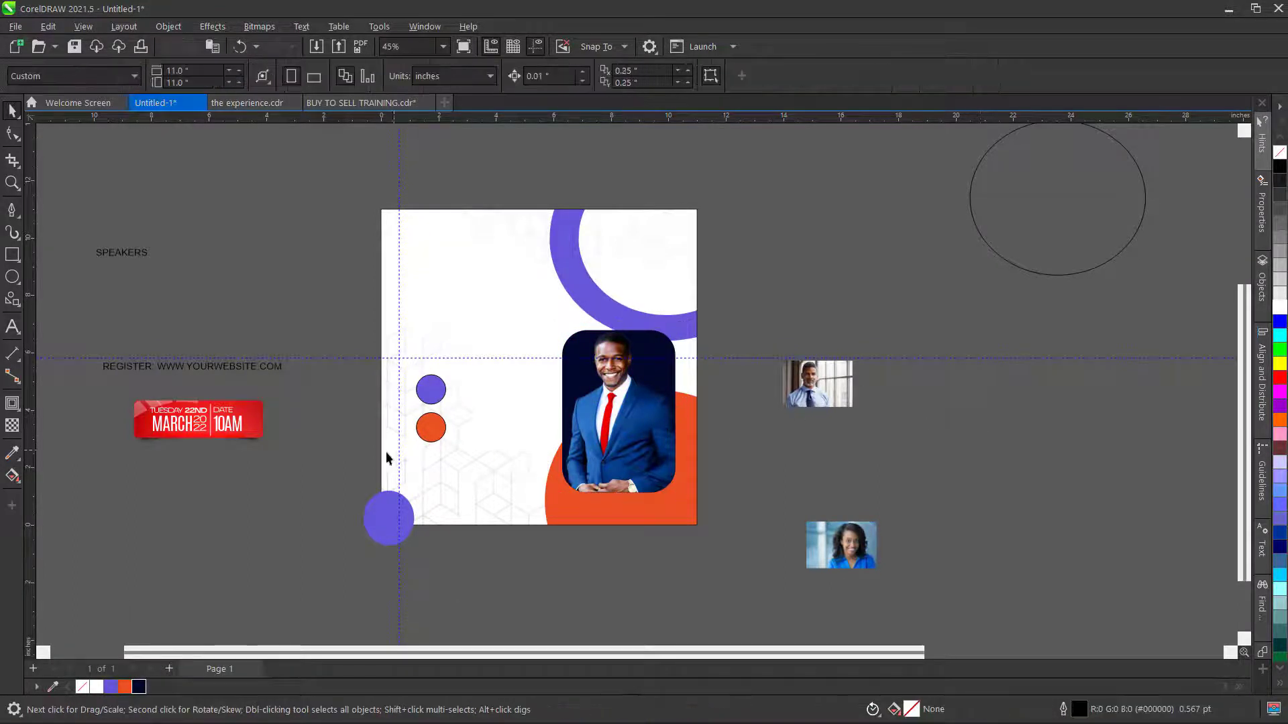
- Select both small circles on the left and resize them slightly with a corner handle
scroll(465, 396, "up", 1)
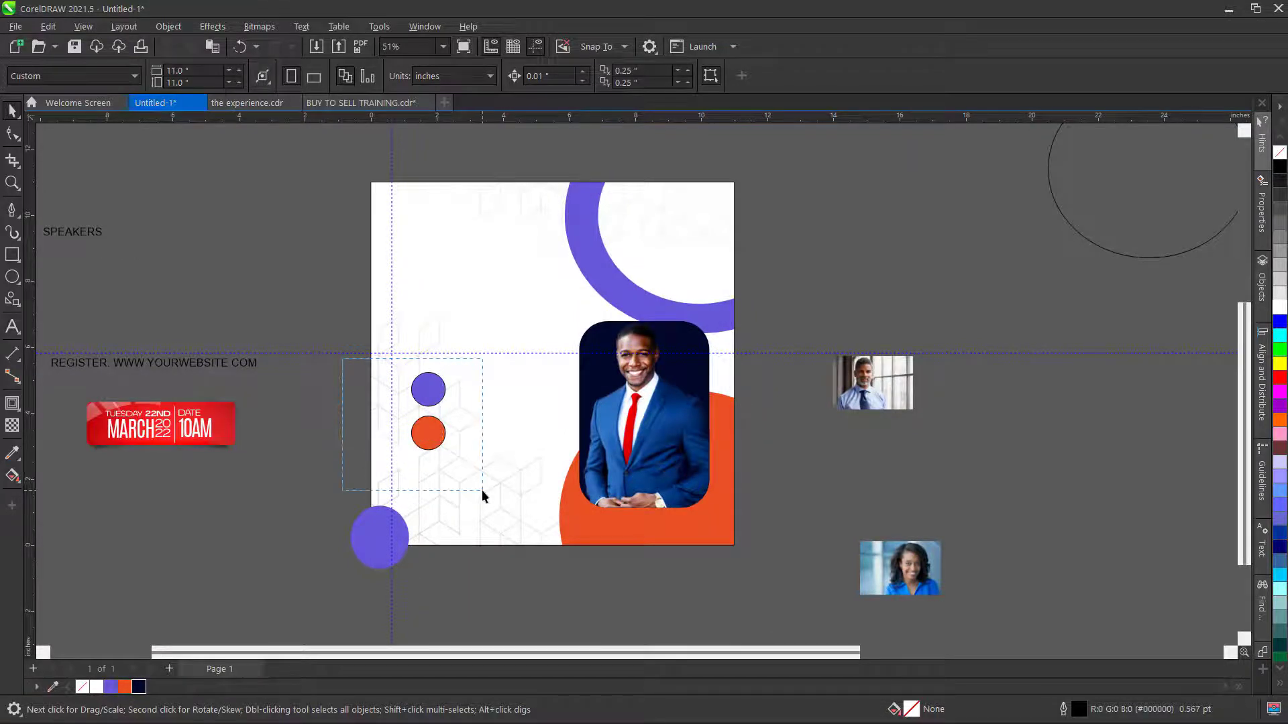
left_click_drag(481, 494, 363, 332)
scroll(409, 372, "up", 4)
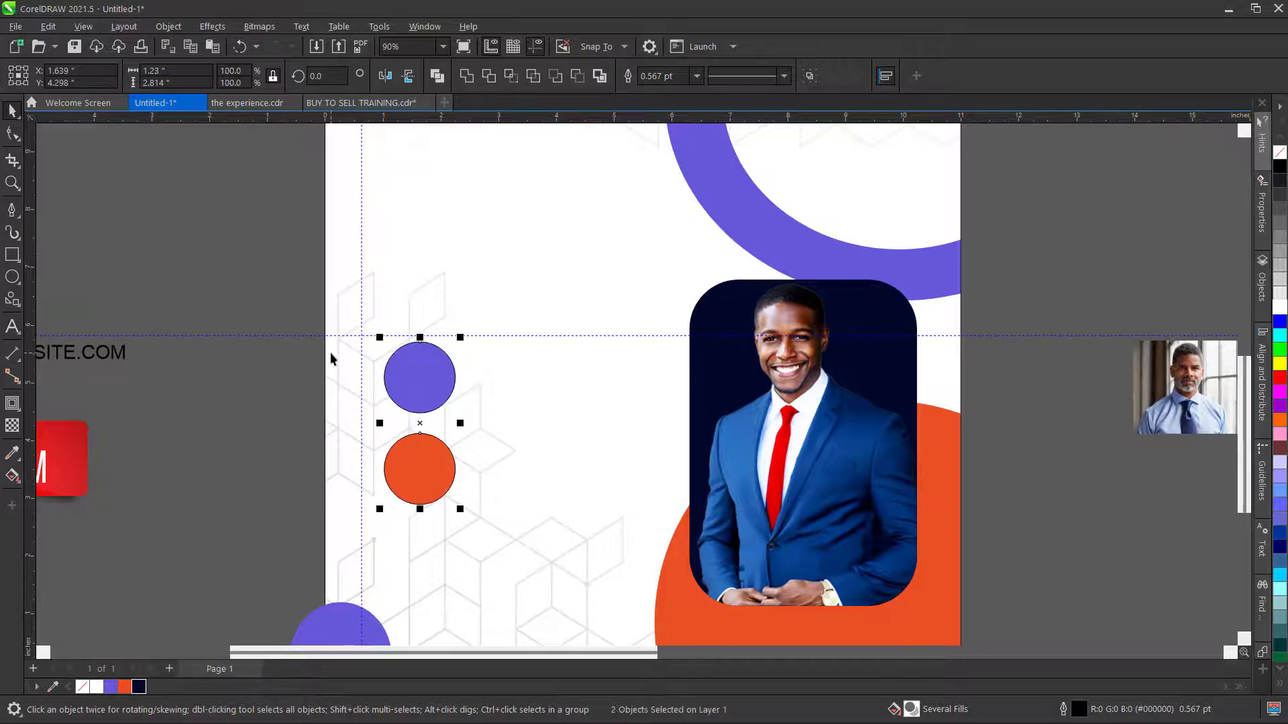
scroll(330, 353, "down", 3)
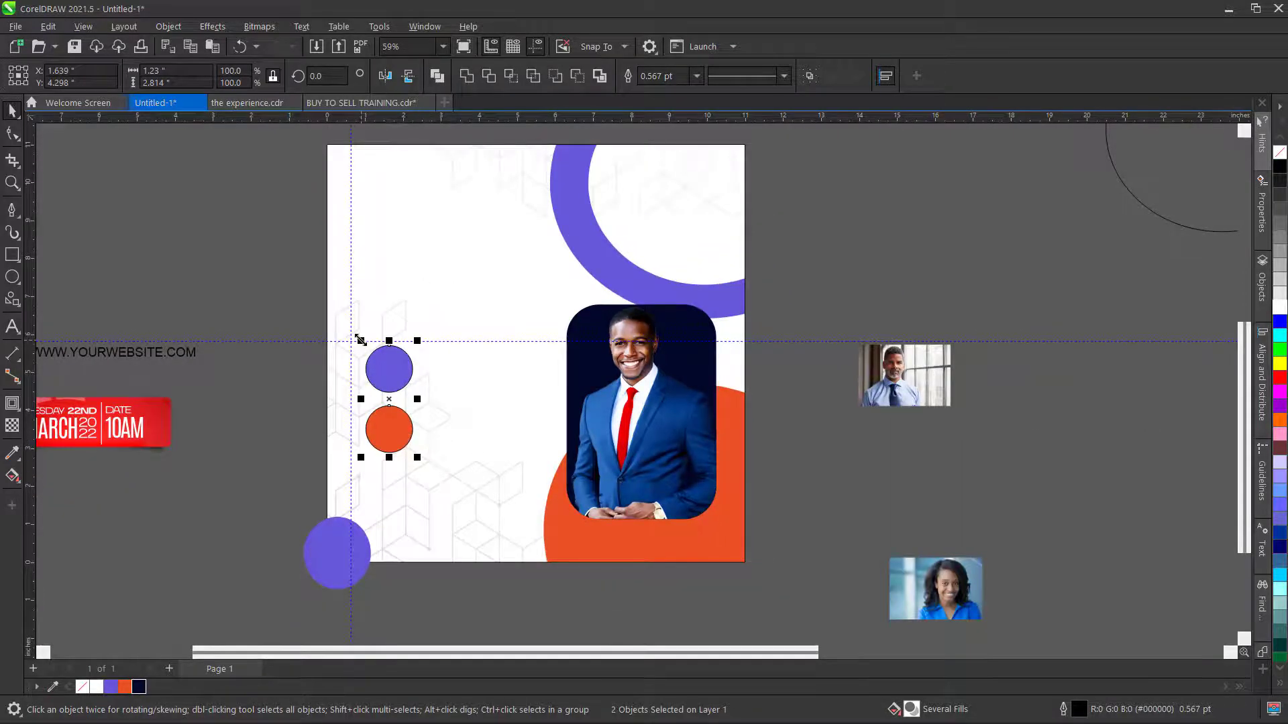
left_click_drag(360, 340, 415, 324)
left_click(524, 418)
- PowerClip the man's small photo inside the orange circle
left_click(907, 383)
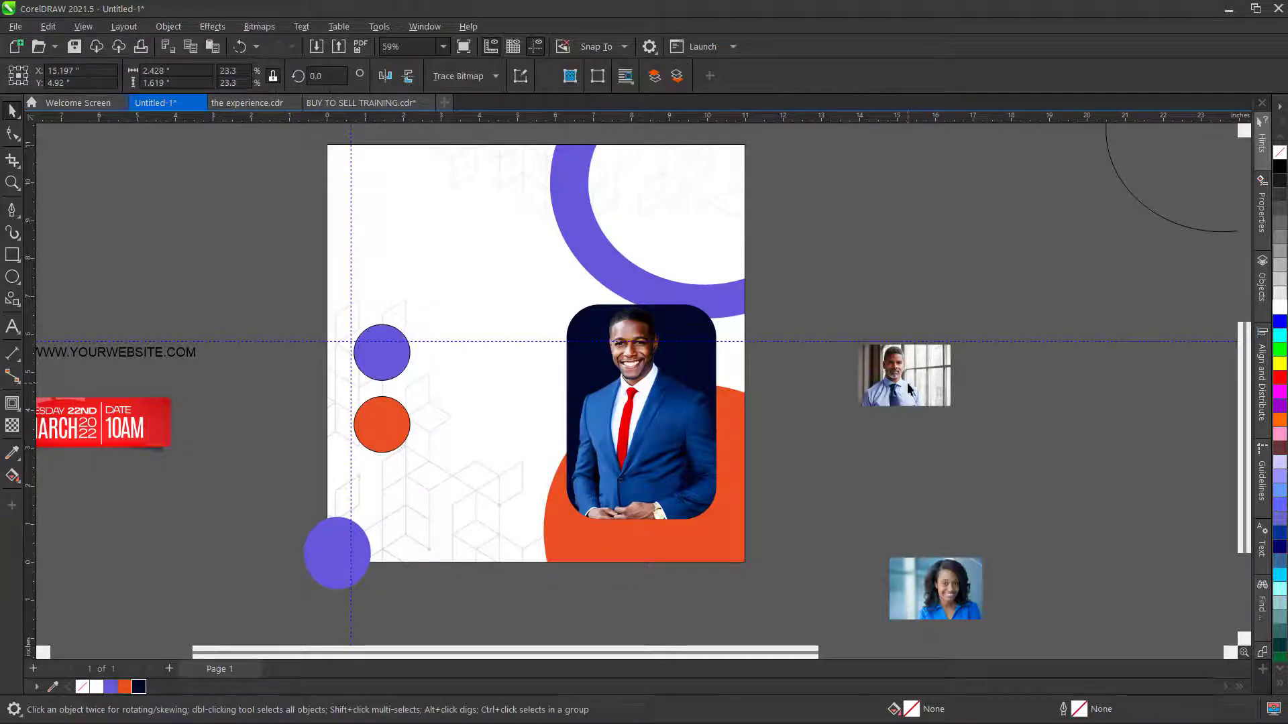
right_click(907, 382)
left_click(959, 489)
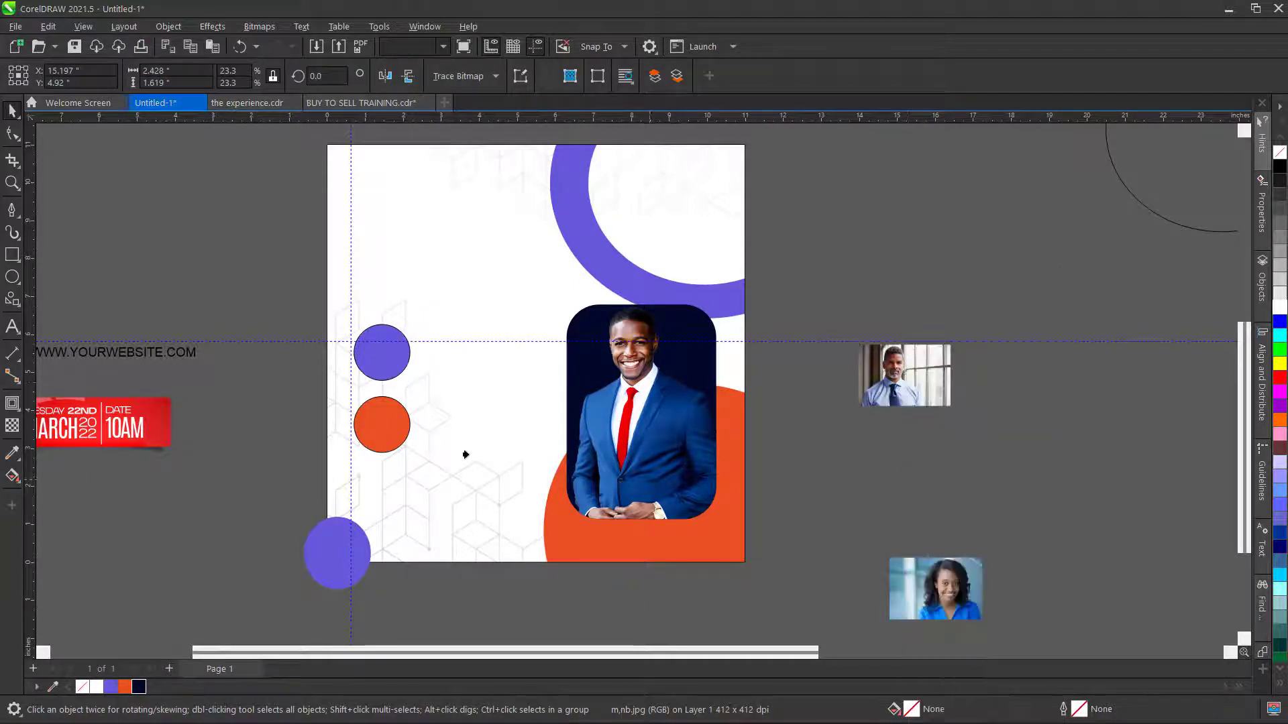
left_click(372, 422)
- Edit the clipped photo, enlarging and moving it so his face is centred in the circle
scroll(390, 433, "up", 2)
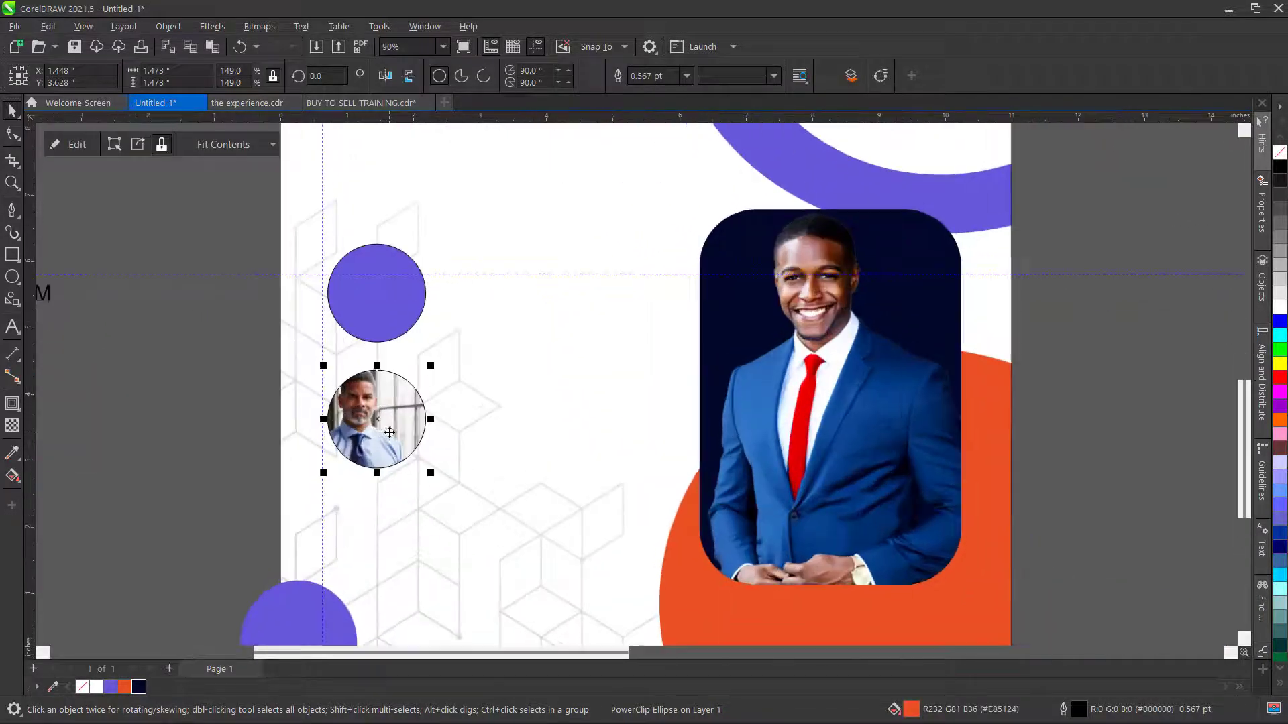
left_click(74, 145)
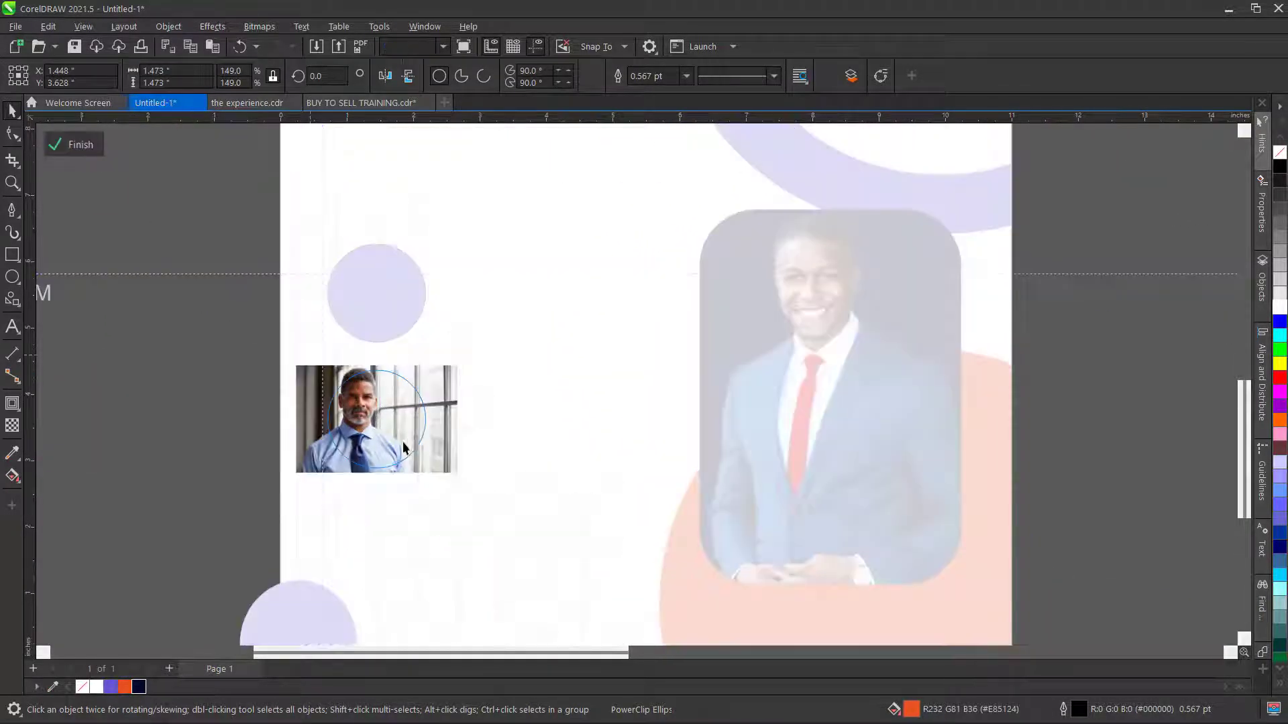
left_click(352, 410)
left_click_drag(365, 422, 384, 428)
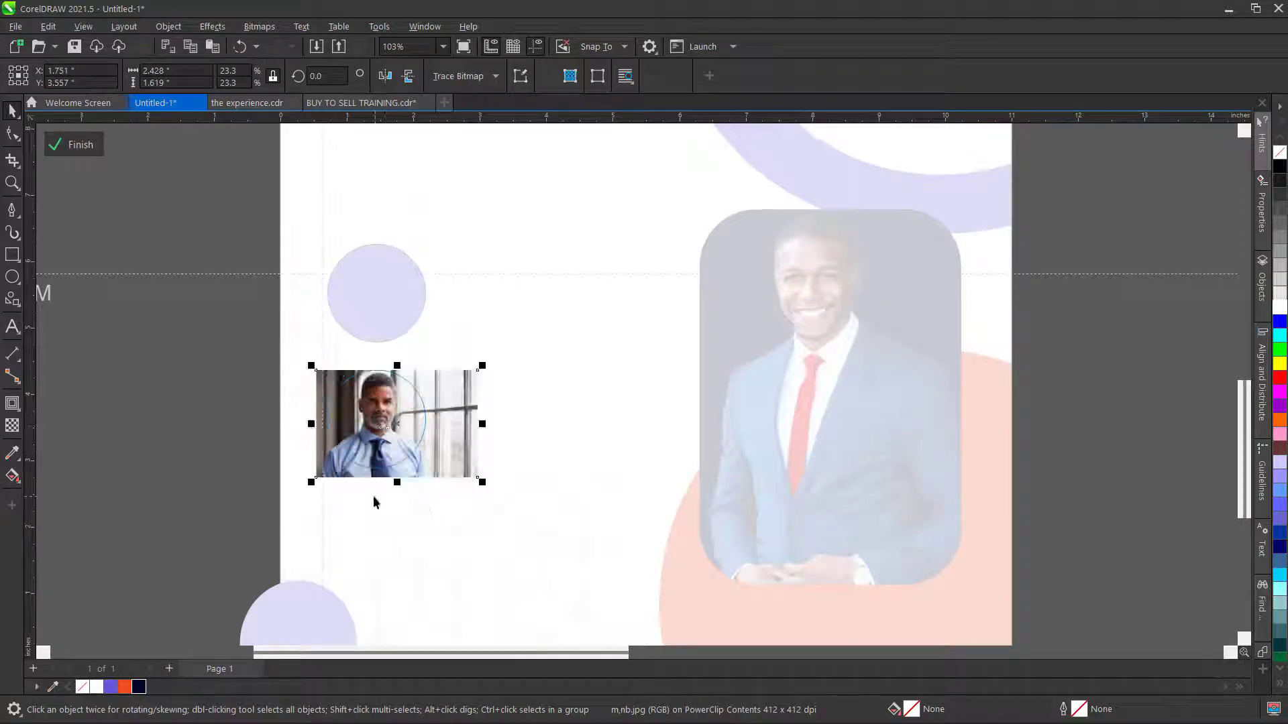
left_click_drag(310, 483, 293, 512)
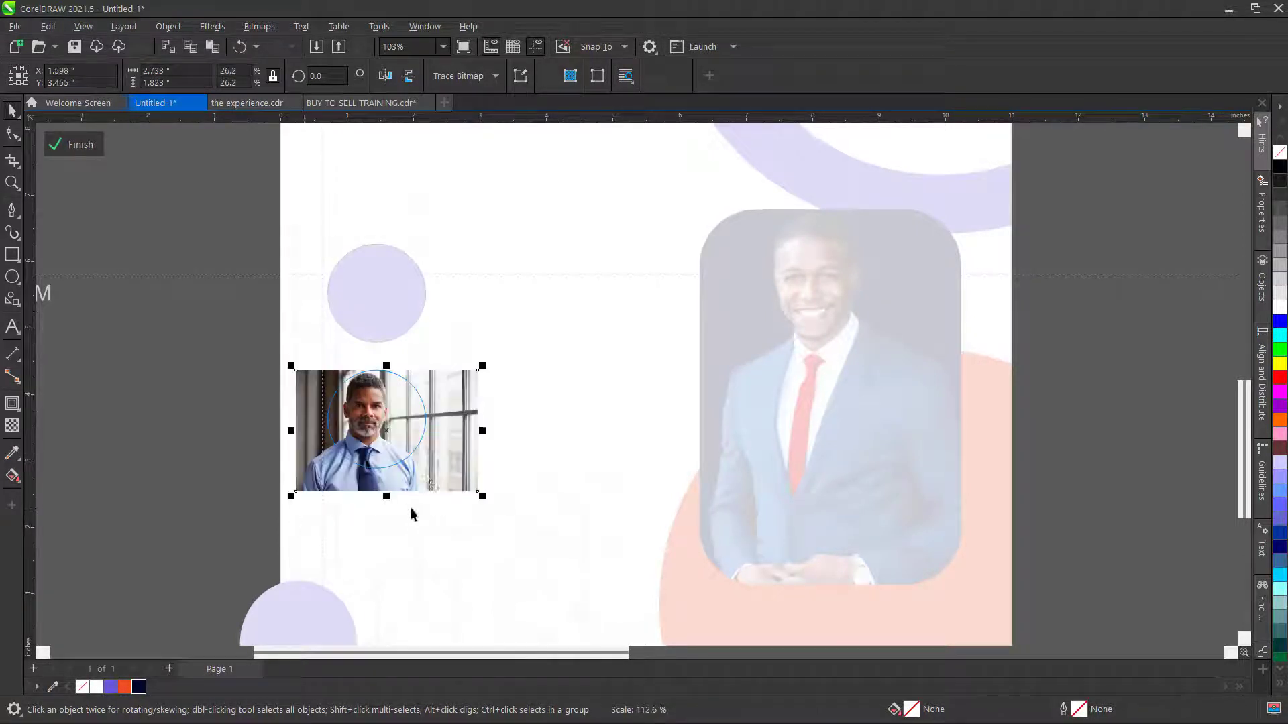
left_click_drag(434, 464, 444, 470)
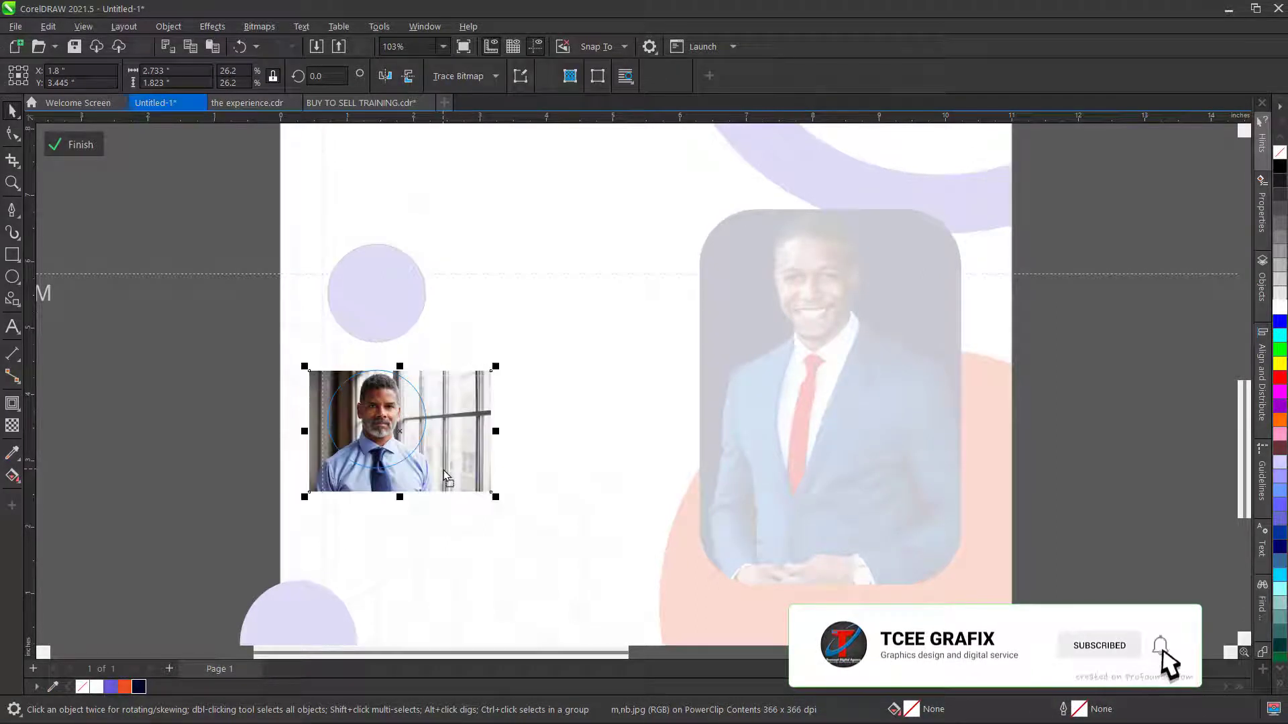
left_click(75, 145)
left_click(213, 428)
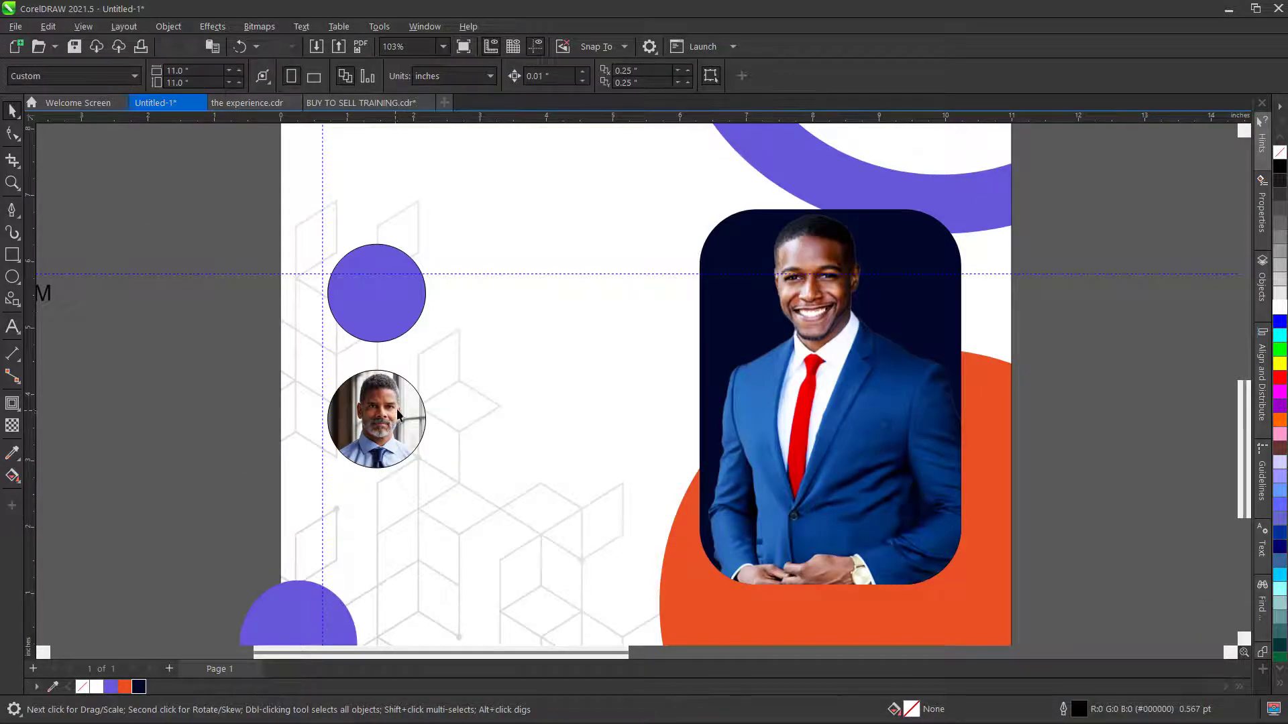
- Remove the black outline from the man's circular photo
scroll(396, 408, "down", 3)
left_click(398, 410)
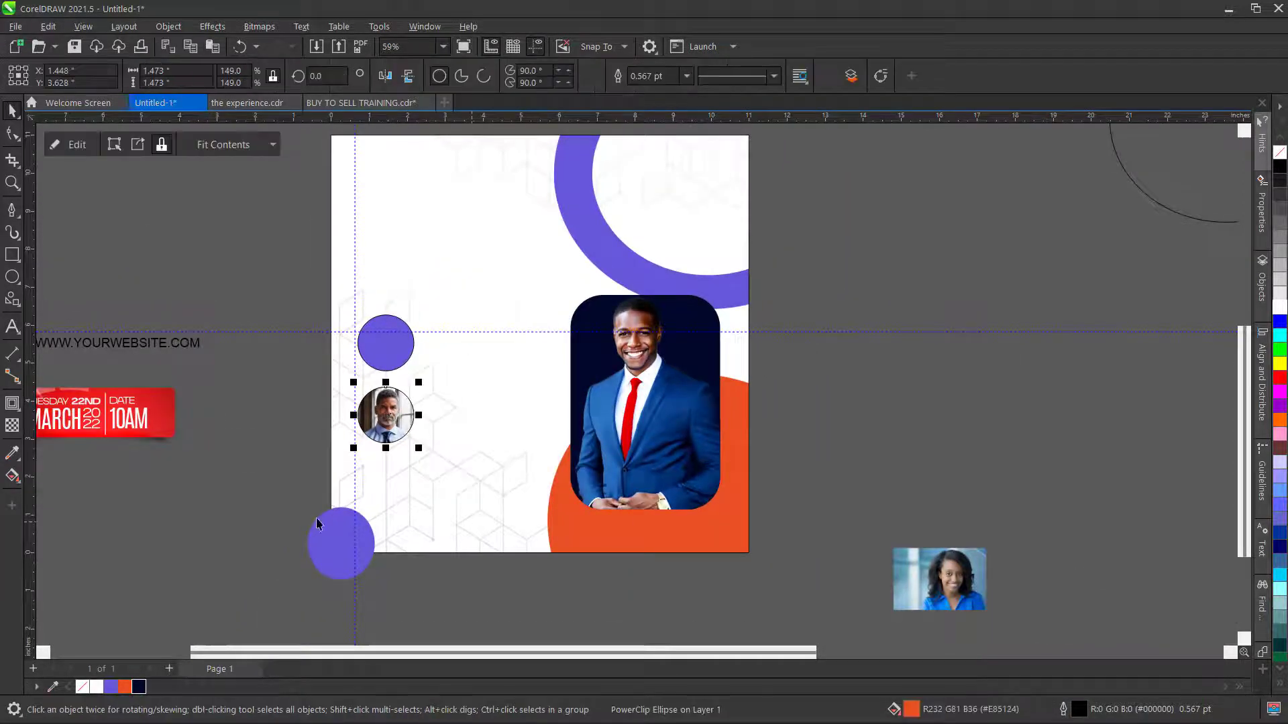
right_click(84, 688)
left_click(177, 447)
- Add a downward drop shadow to the man's circular photo
left_click(370, 411)
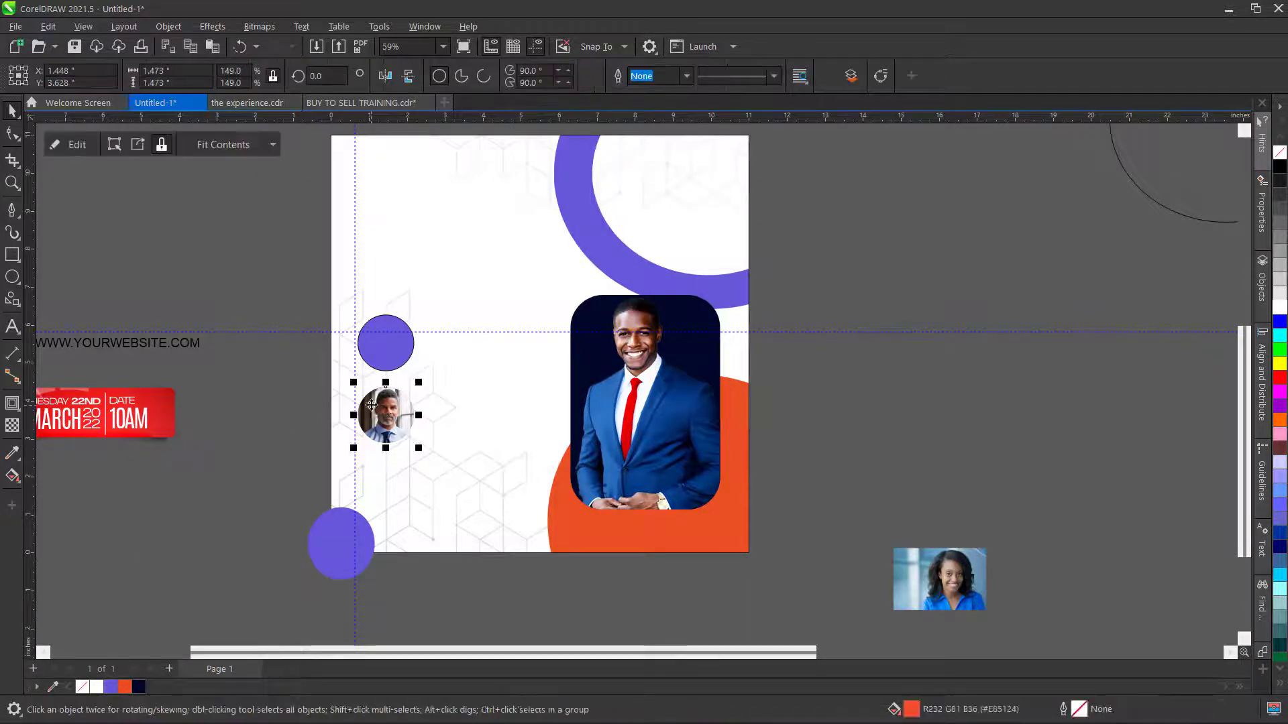
left_click(19, 411)
left_click(71, 411)
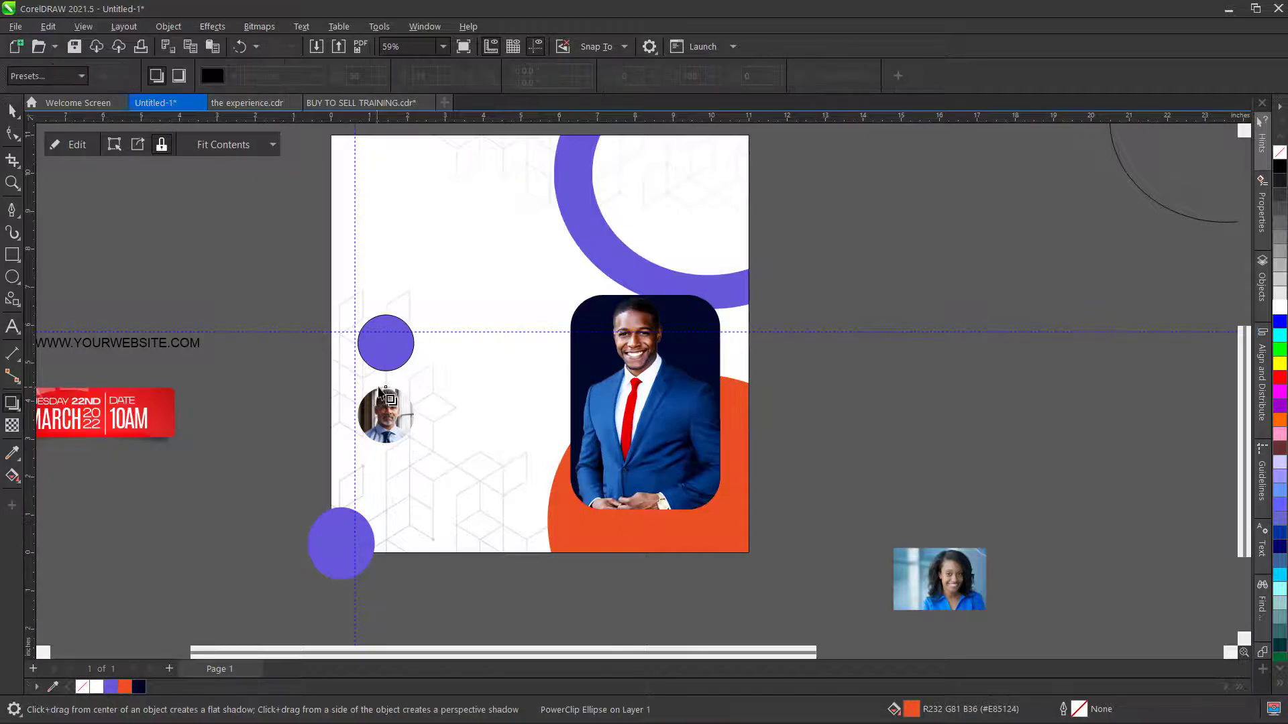
left_click_drag(385, 387, 386, 444)
left_click(14, 112)
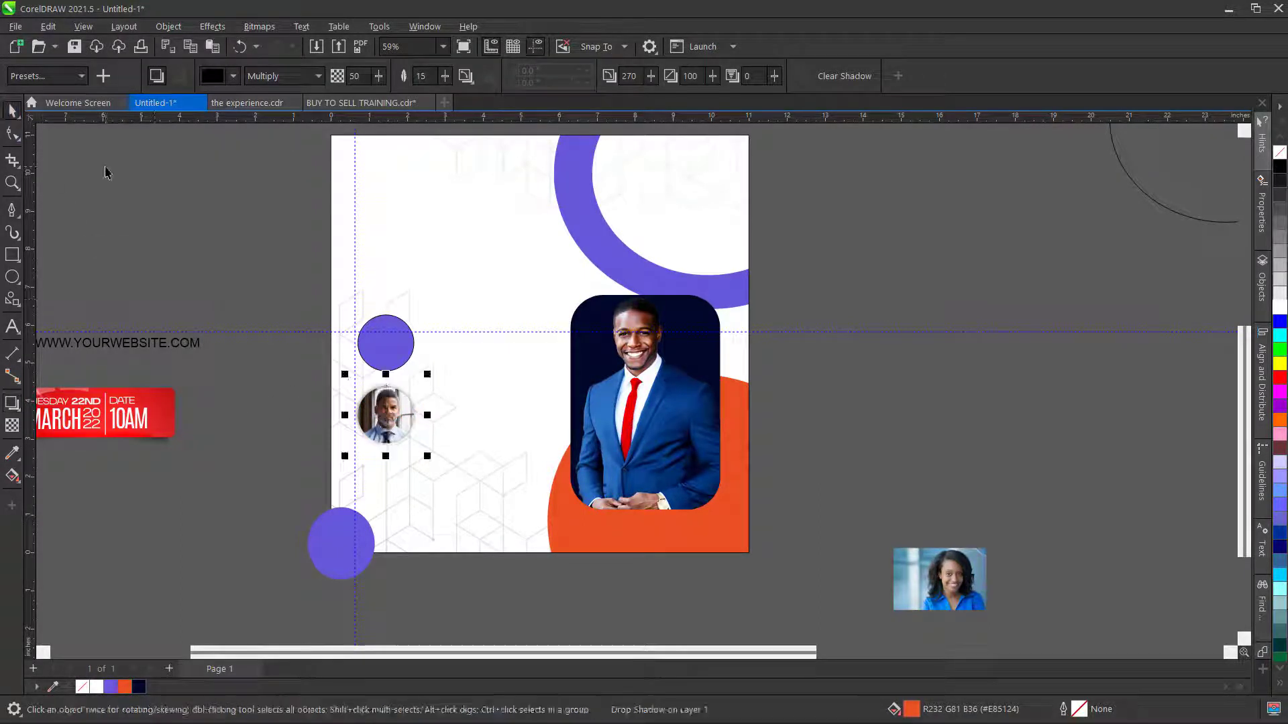
left_click(107, 170)
left_click(959, 582)
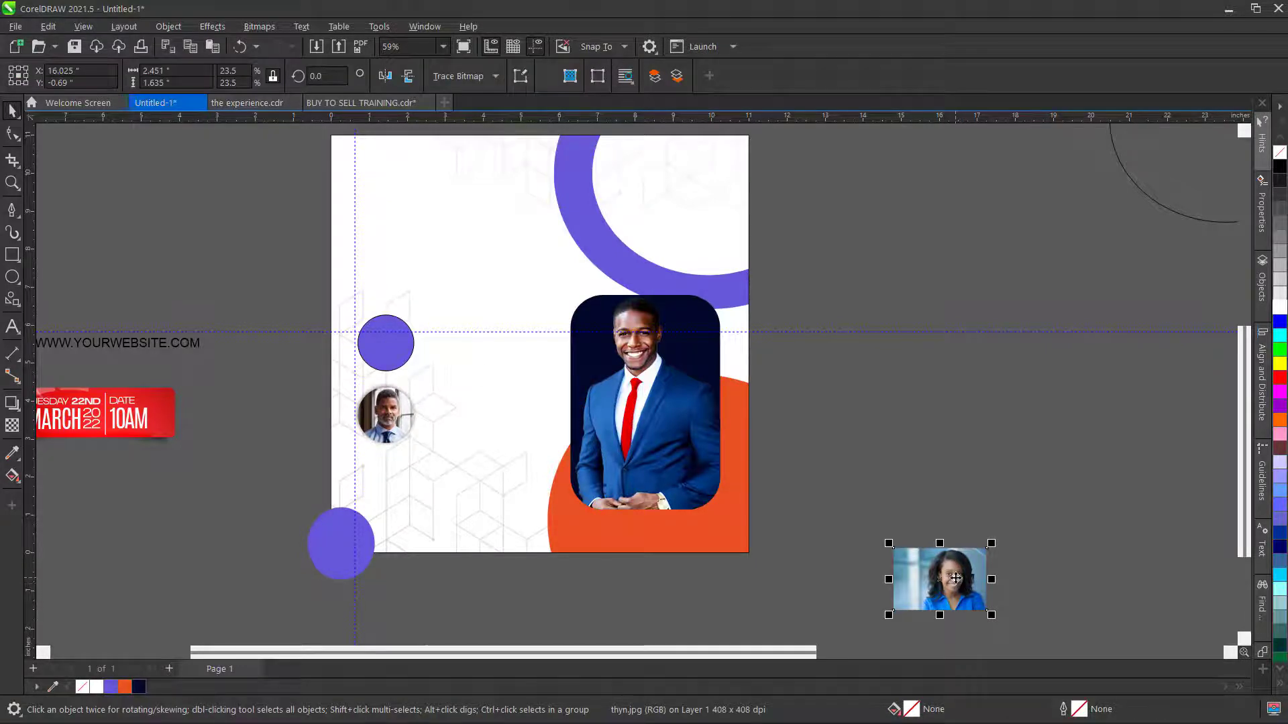
- PowerClip the woman's photo inside the purple circle
right_click(957, 579)
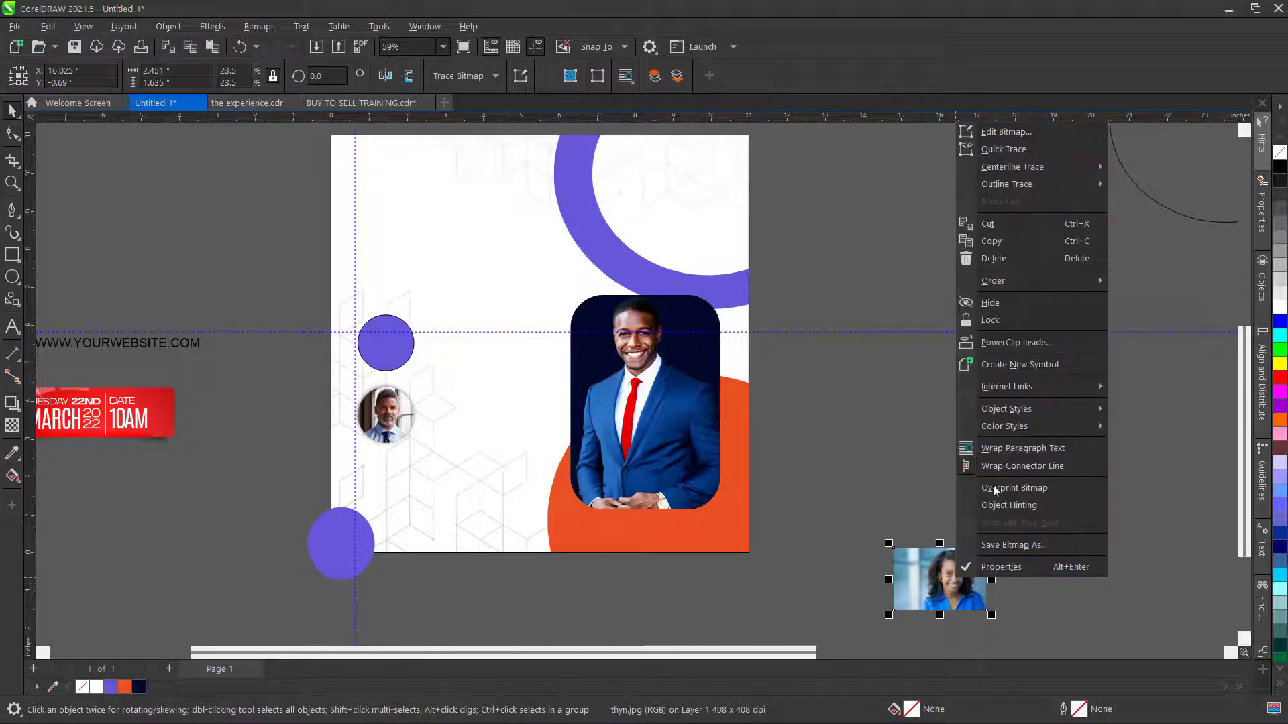
left_click(1049, 344)
left_click(360, 345)
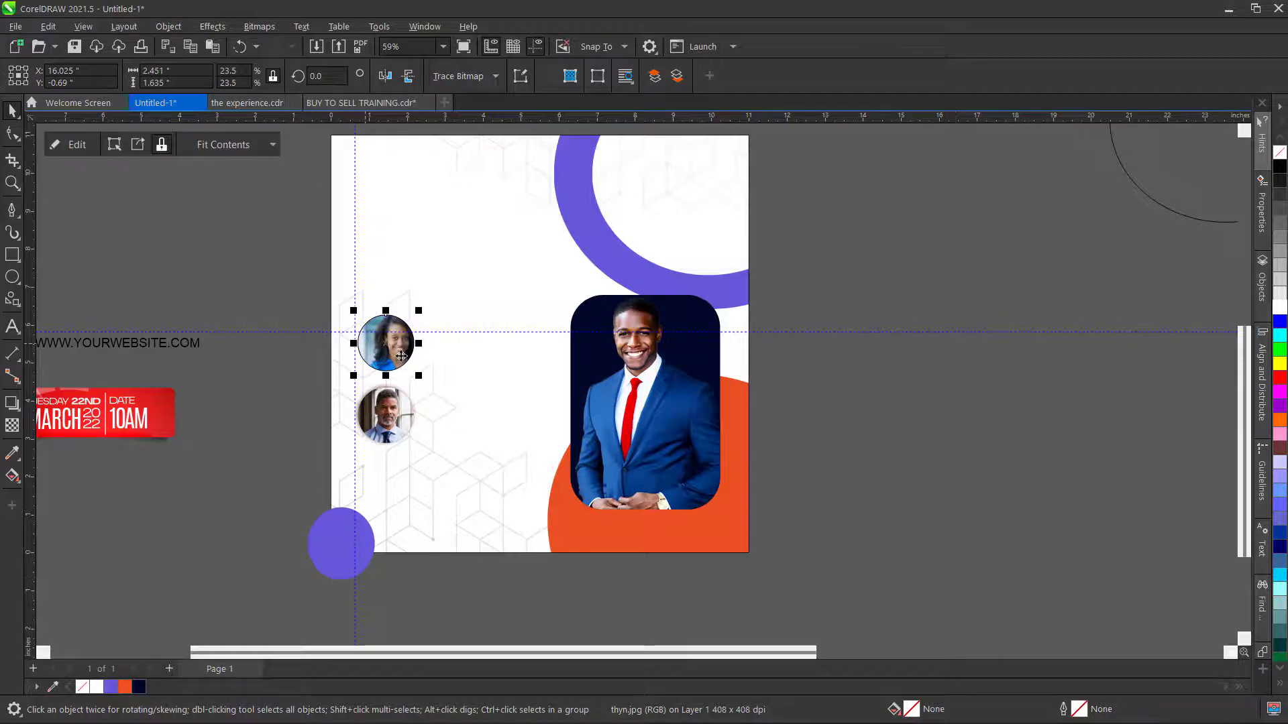
- Edit the clipped photo, shifting and enlarging it so her face is centred in the circle
scroll(399, 356, "up", 2)
left_click(70, 145)
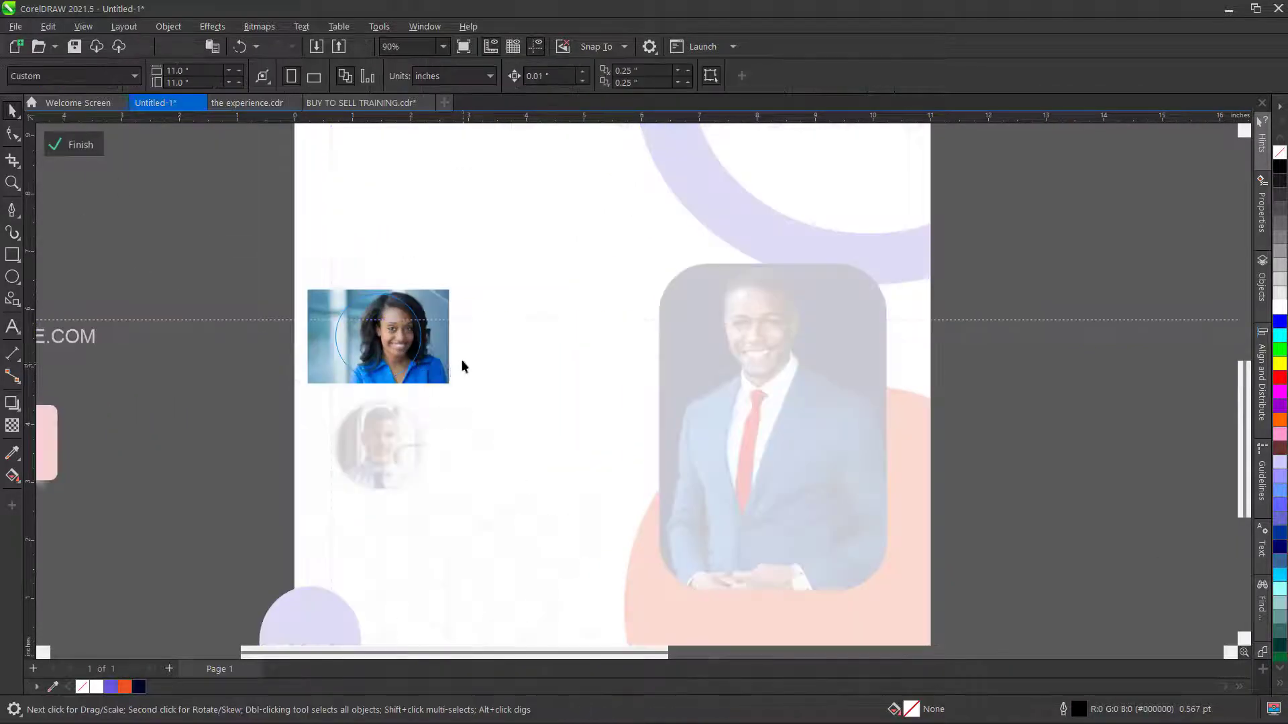
mouse_move(436, 348)
left_mouse_down()
mouse_move(425, 362)
mouse_move(423, 351)
left_mouse_up()
scroll(303, 401, "up", 1)
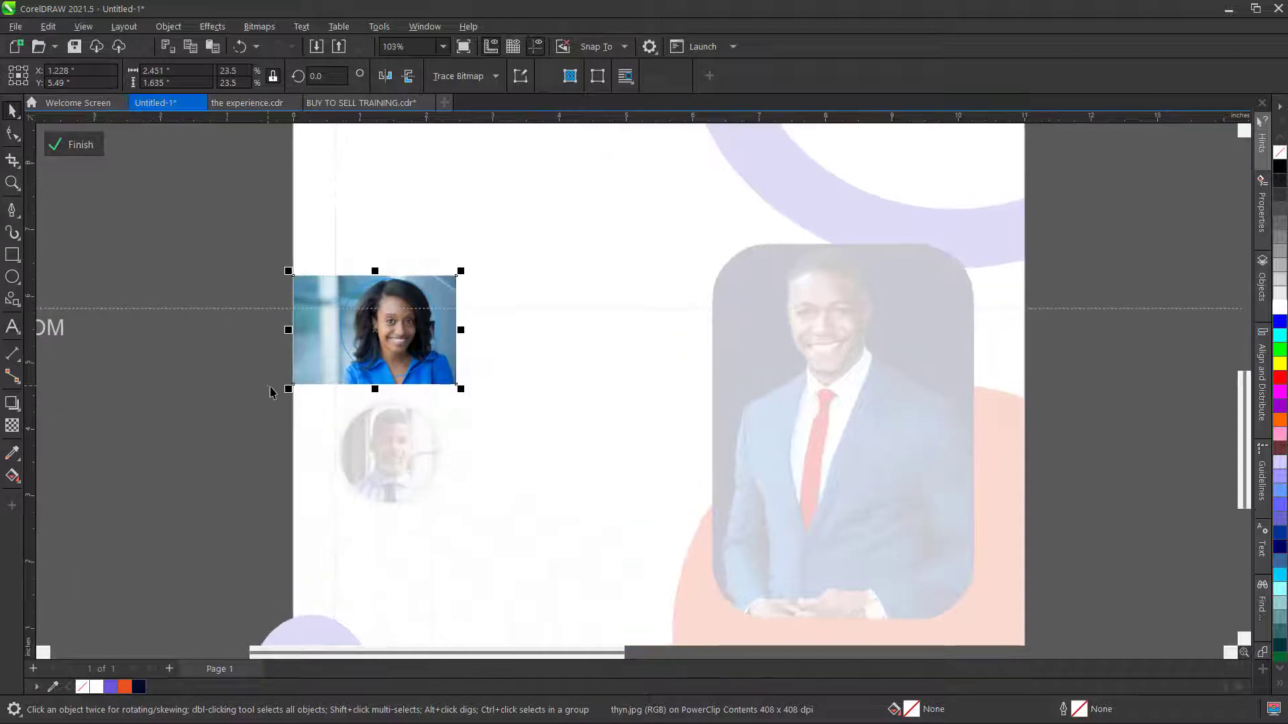
left_click_drag(292, 386, 263, 439)
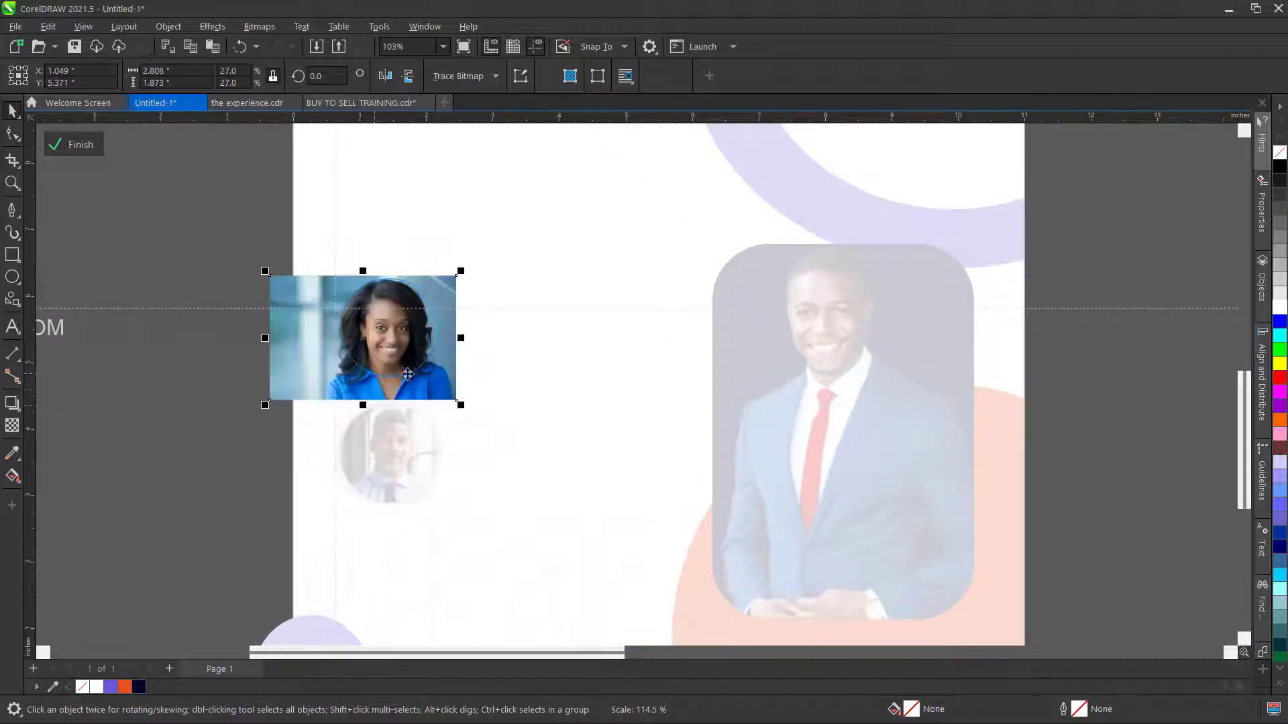
left_click_drag(428, 392, 430, 391)
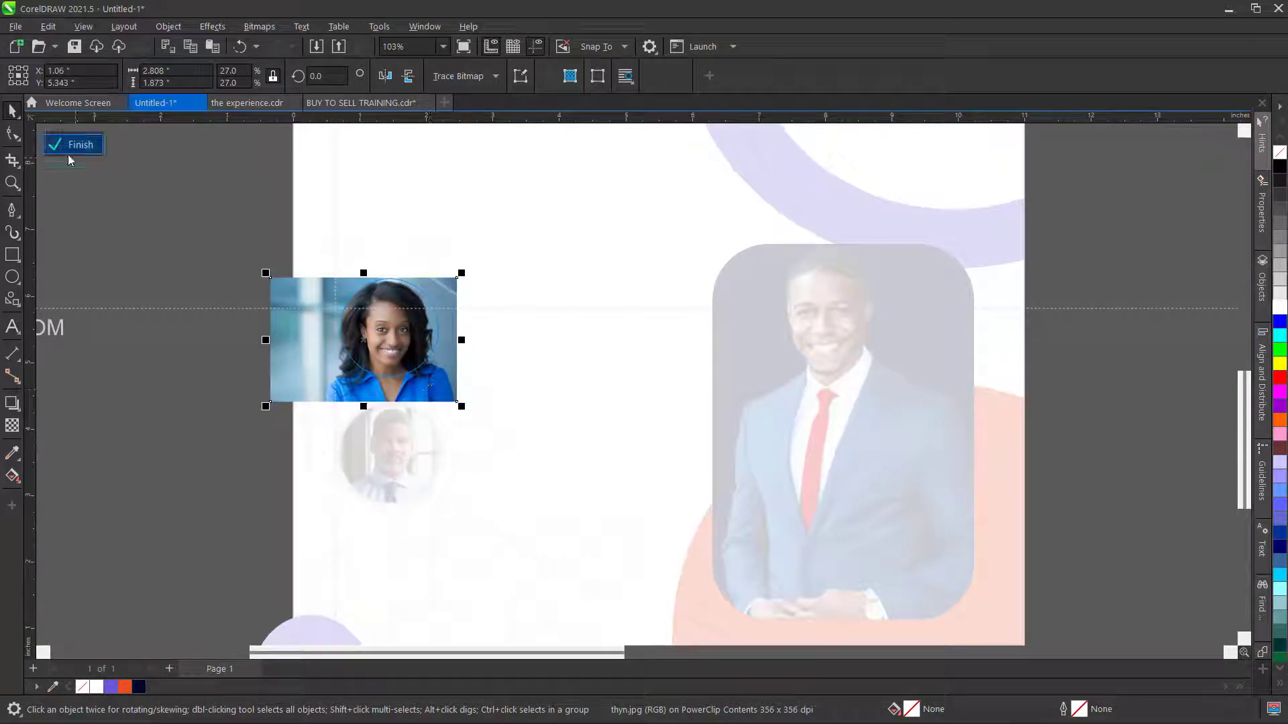
left_click(70, 150)
left_click(371, 352)
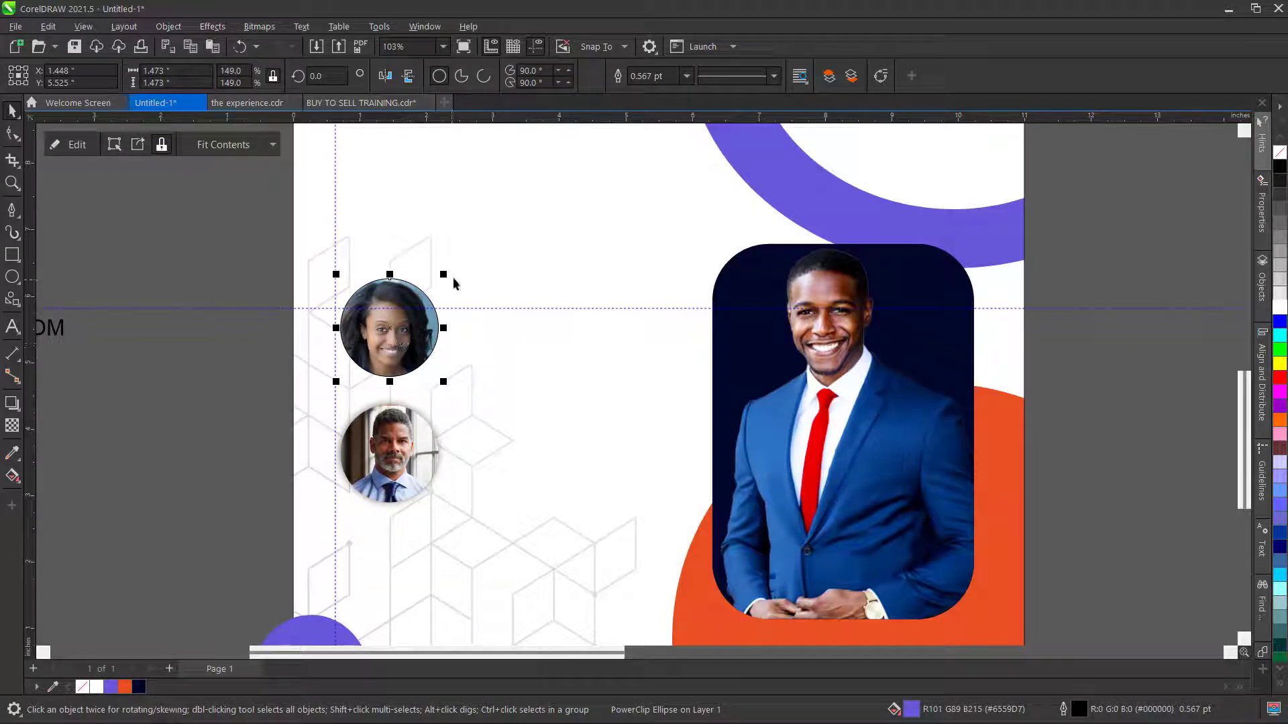
- Try shrinking the woman's circular photo, then undo the resize
left_click_drag(445, 273, 494, 268)
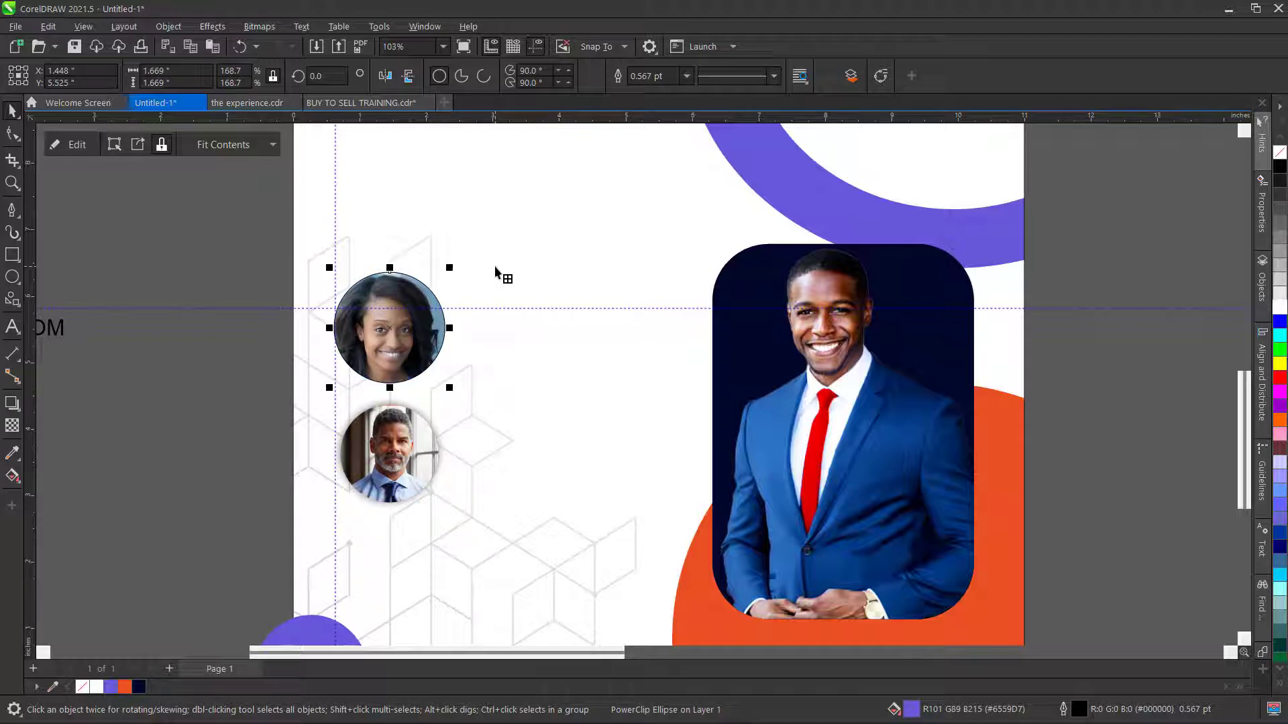
key("ctrl+z")
left_click(141, 259)
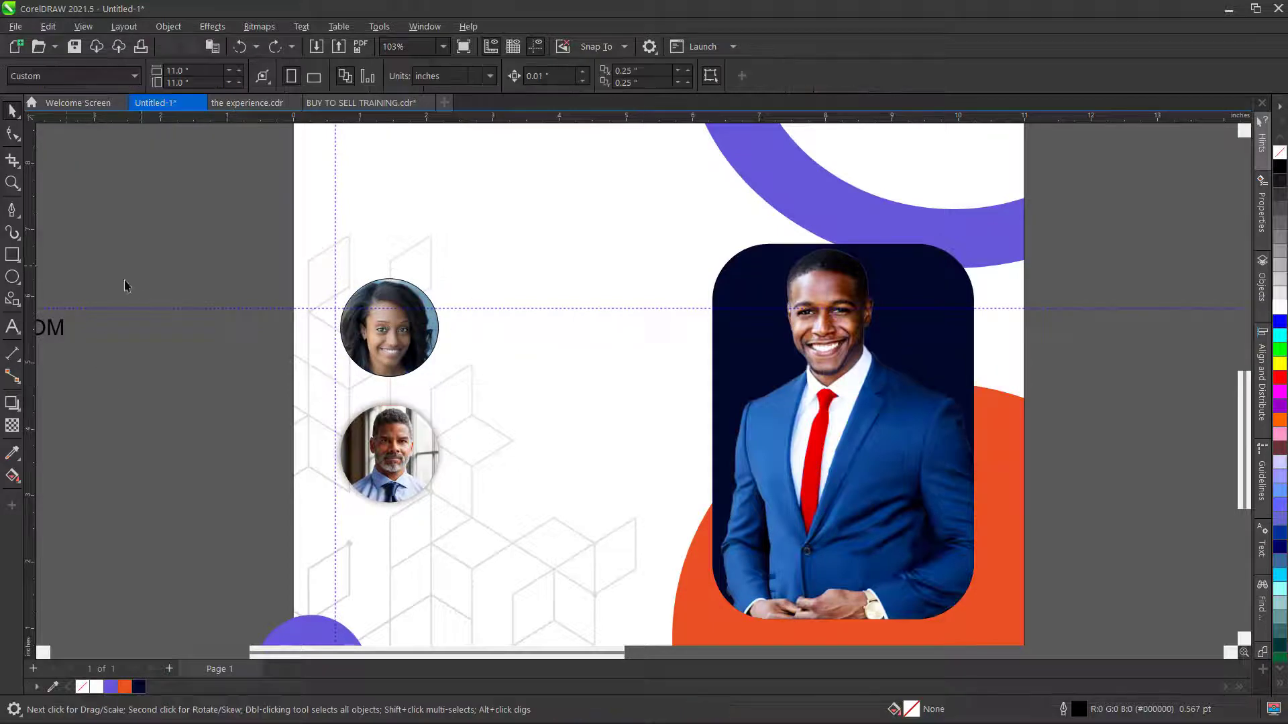
- Draw a circle about 1.64 inches across, slightly larger than the woman's photo, and centre it around it
left_click(15, 280)
scroll(402, 322, "up", 1)
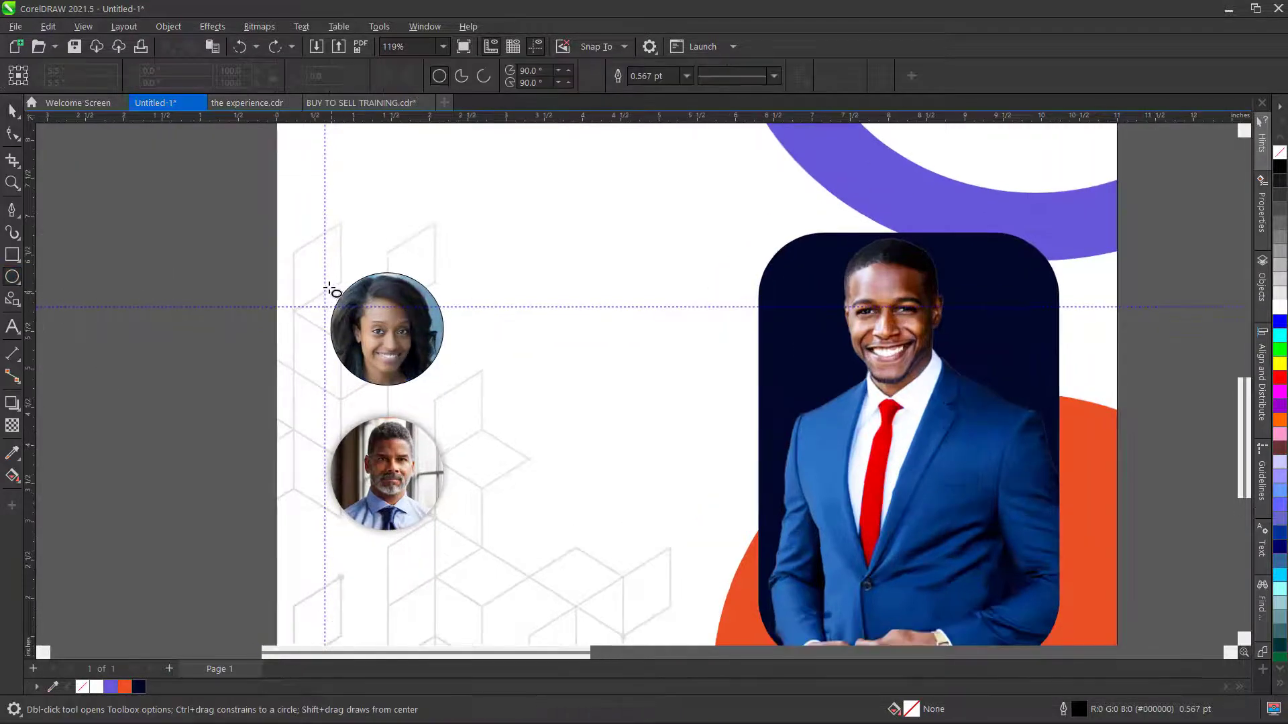
left_click_drag(333, 313, 388, 327)
left_click(12, 111)
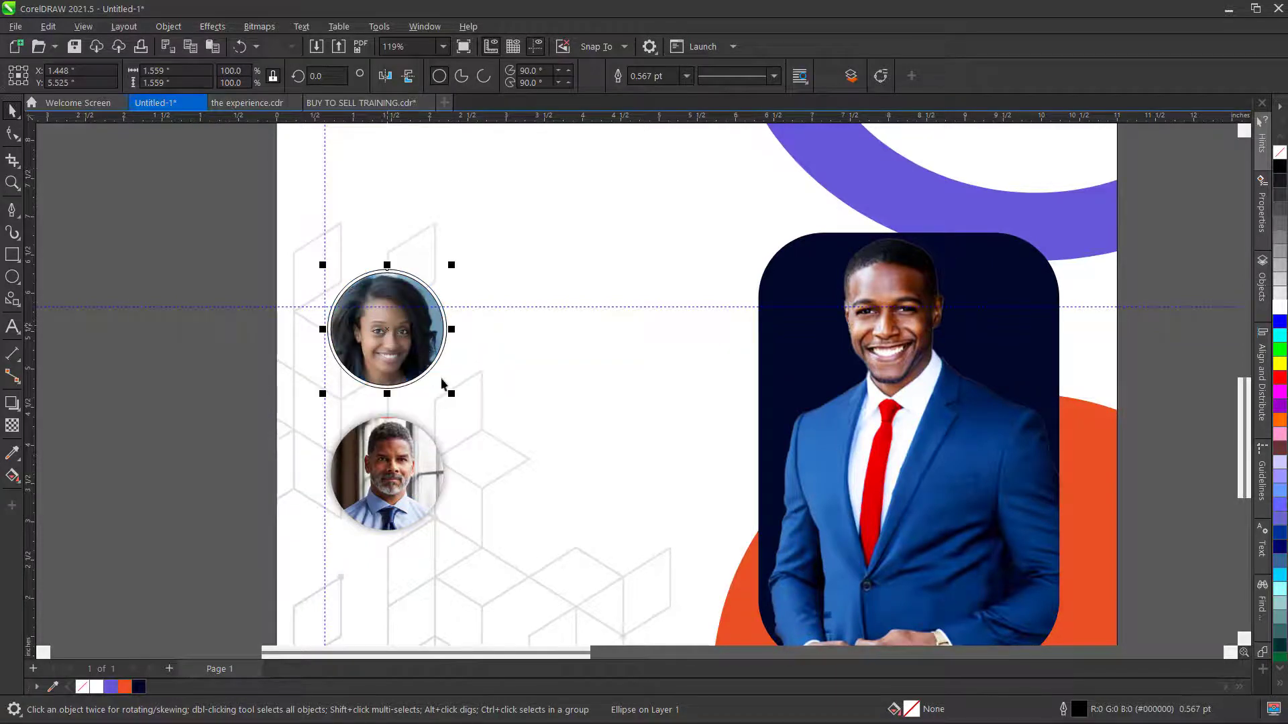
scroll(460, 395, "up", 1)
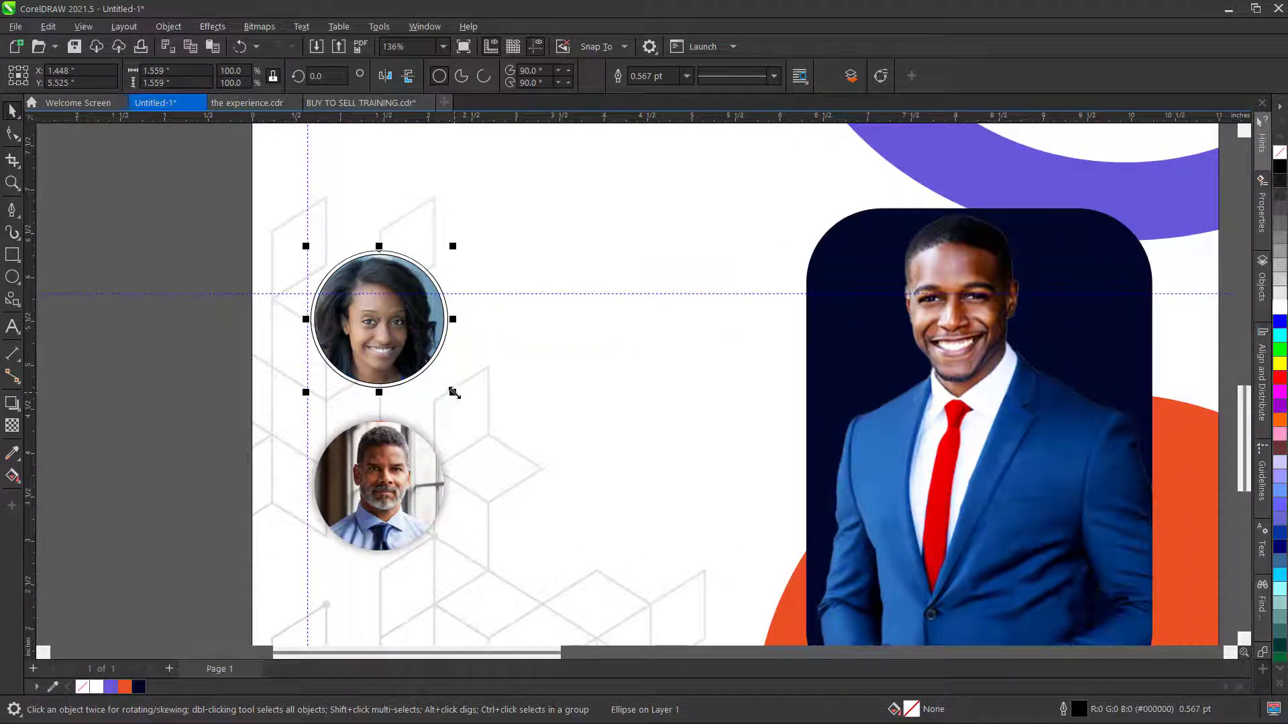
left_click_drag(455, 393, 461, 401)
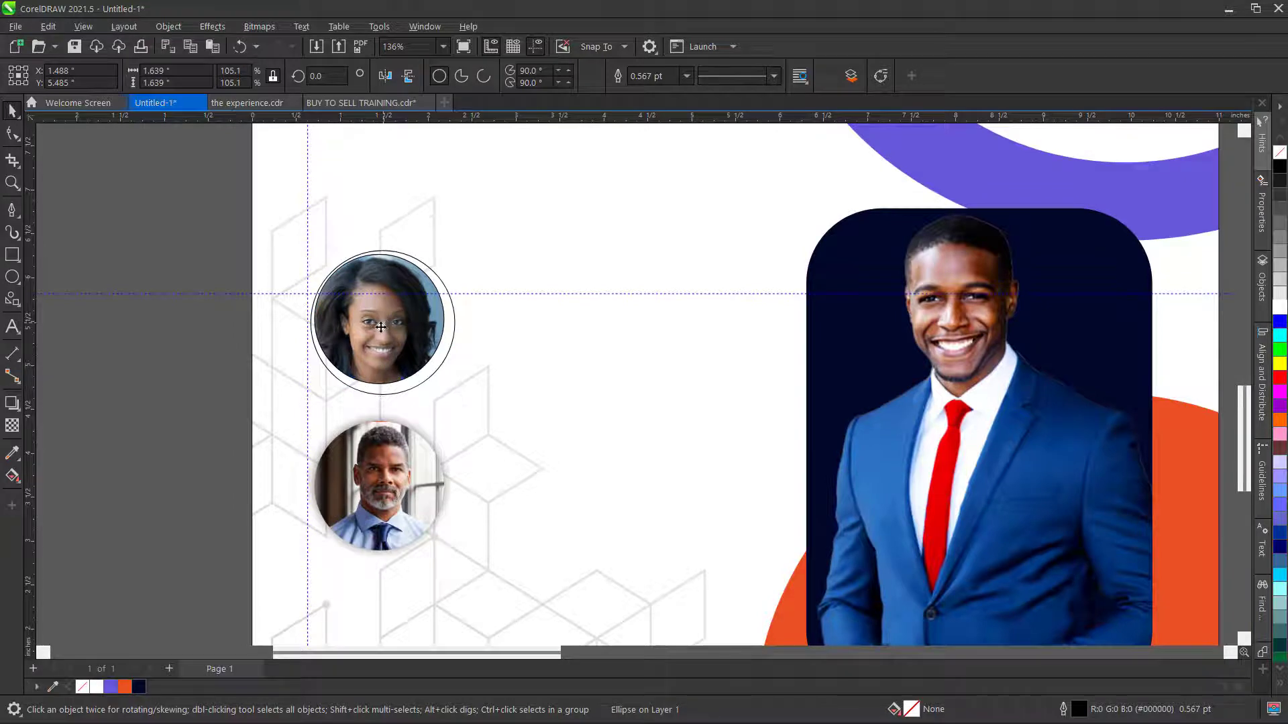
left_click_drag(381, 327, 377, 485)
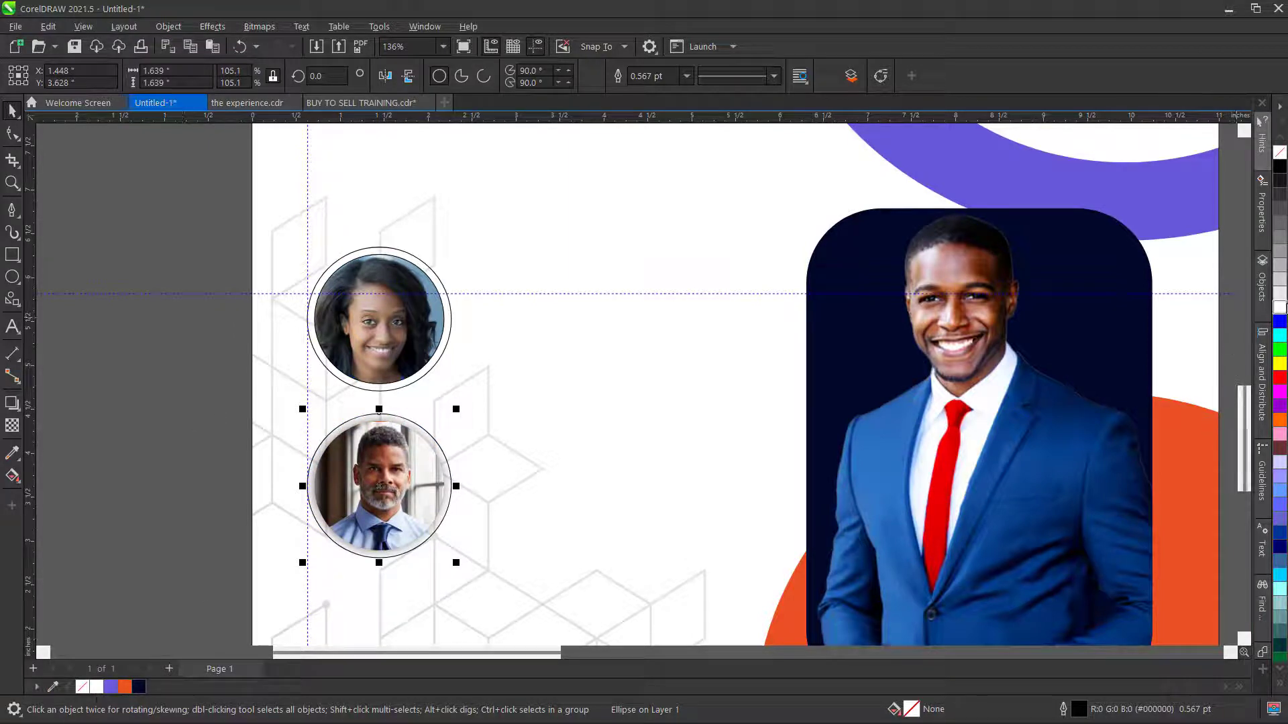
- Fill both outer circles white and send each one back behind its speaker photo
left_click(1278, 309)
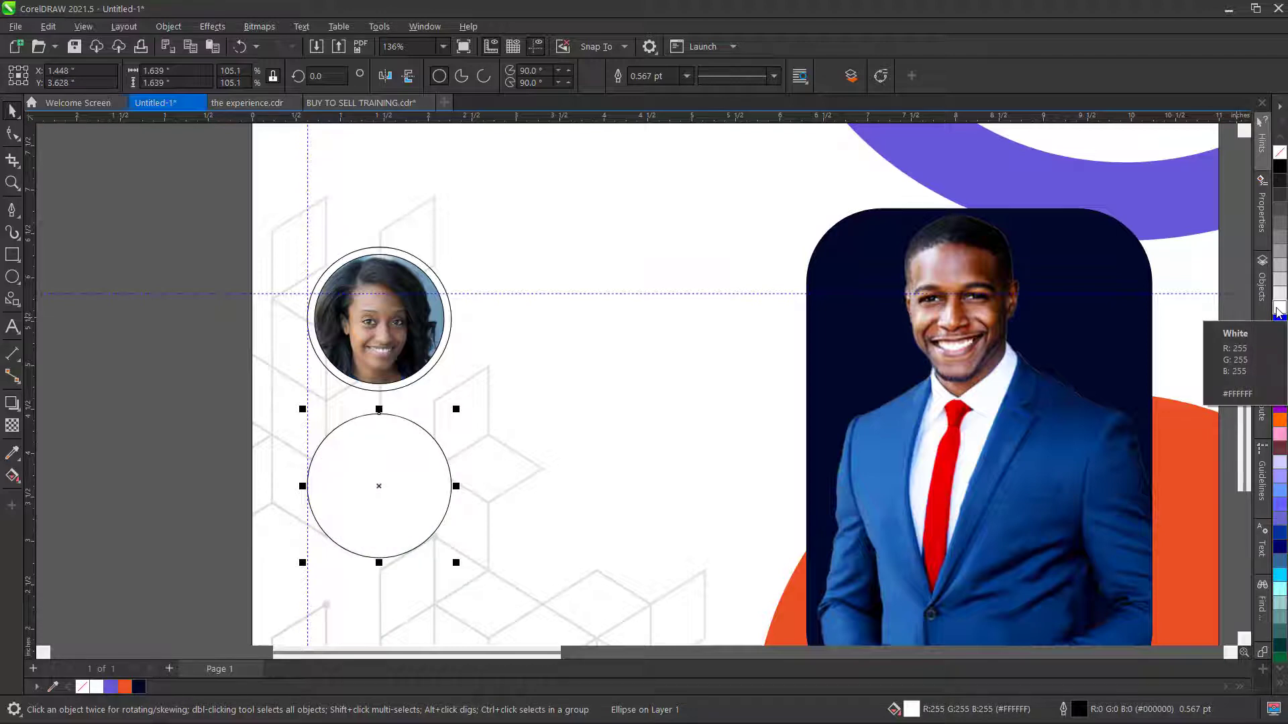
key("ctrl+Page_Down")
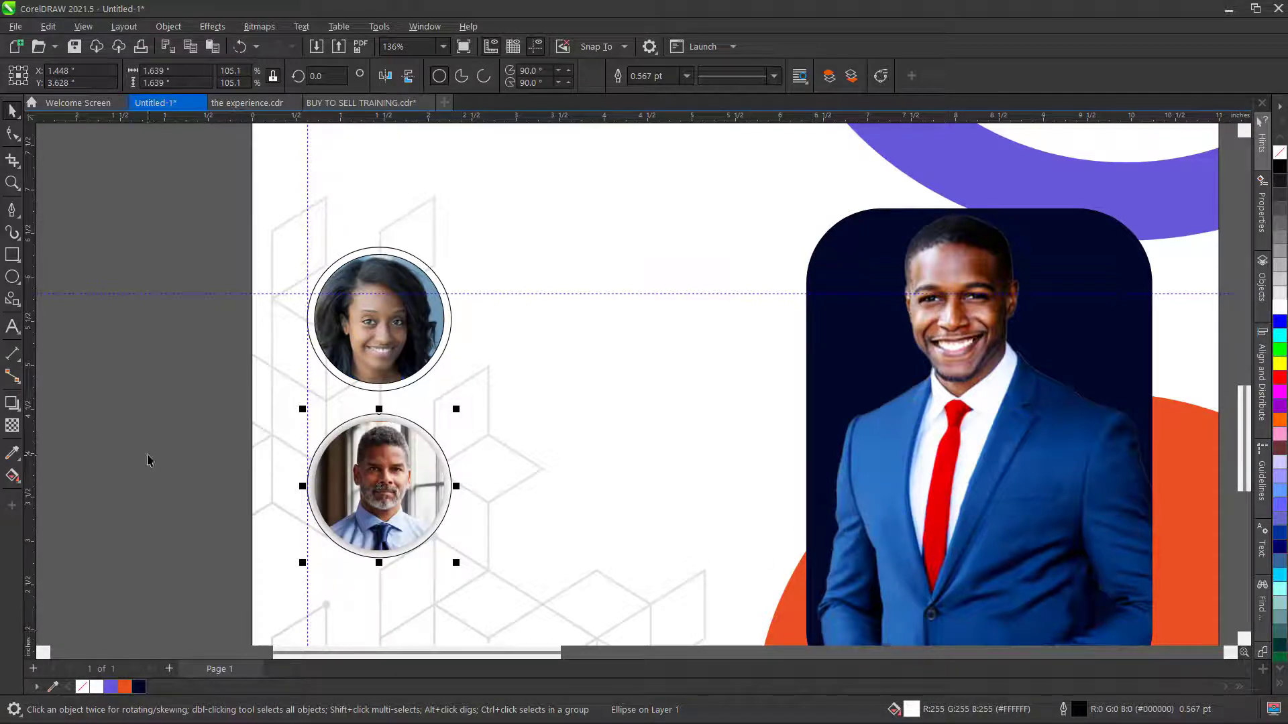
left_click(399, 249)
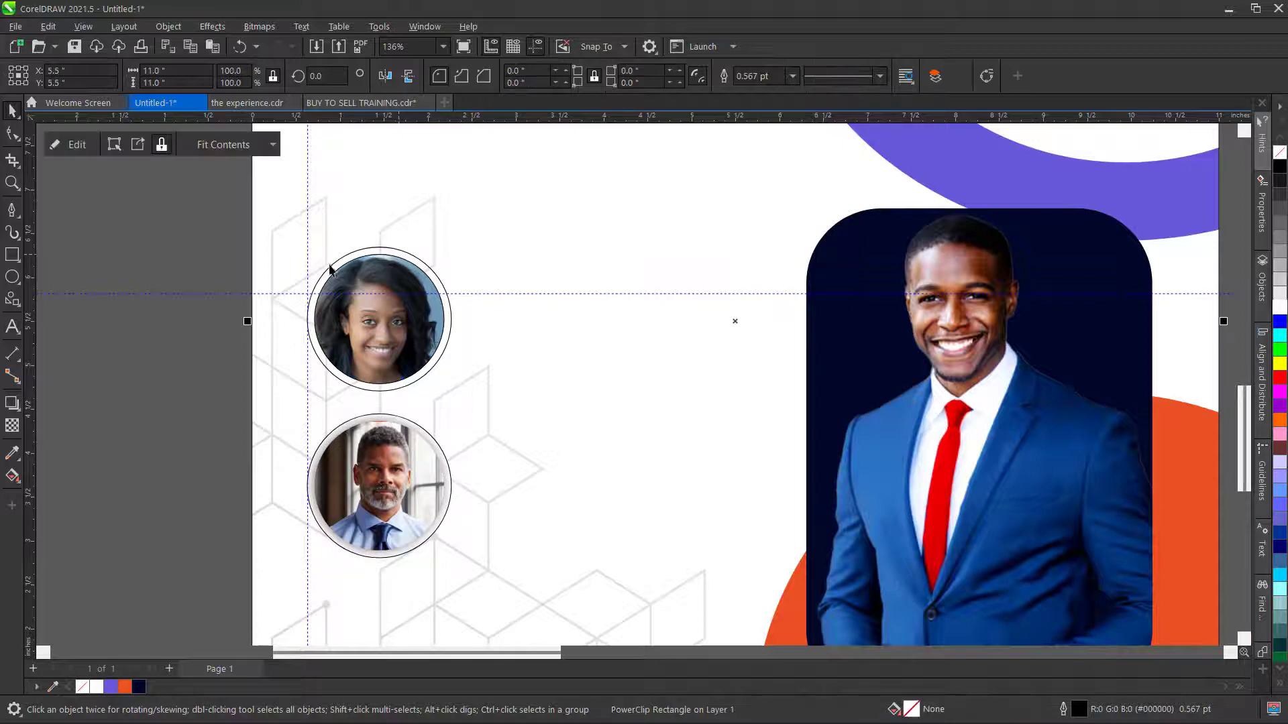
key("Escape")
left_click(398, 253)
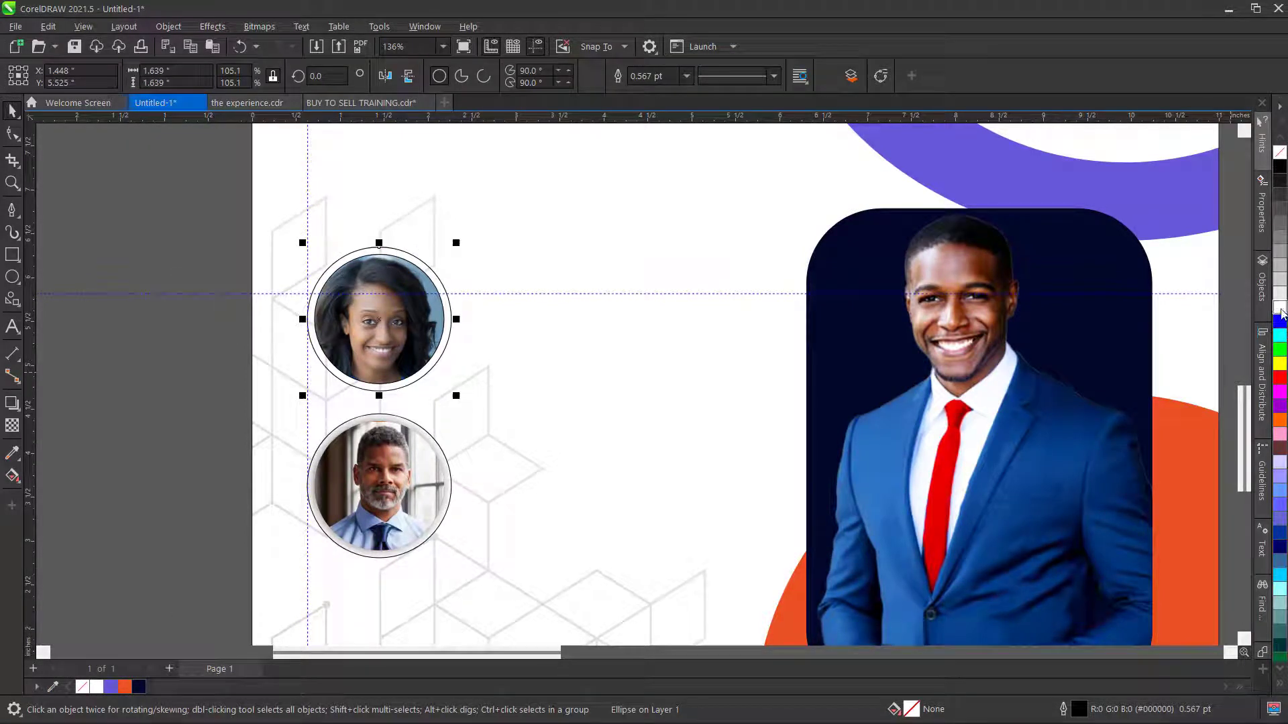
left_click(1280, 308)
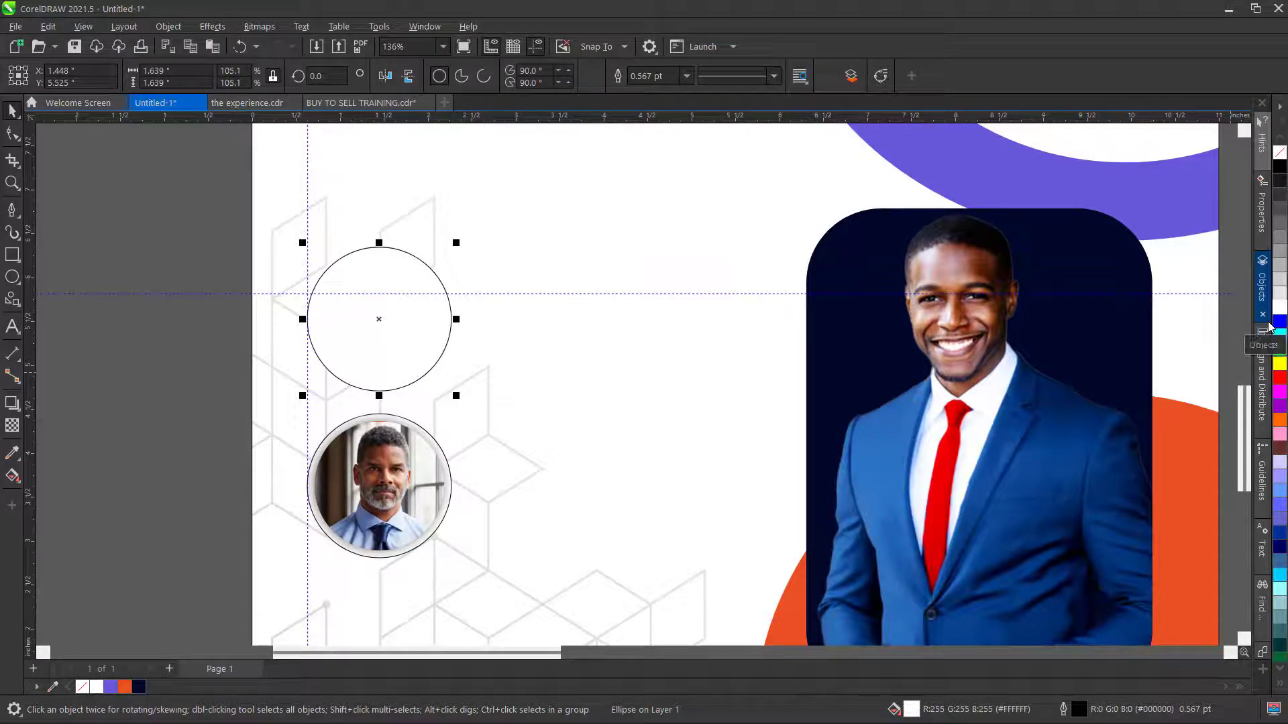
key("ctrl+Page_Down")
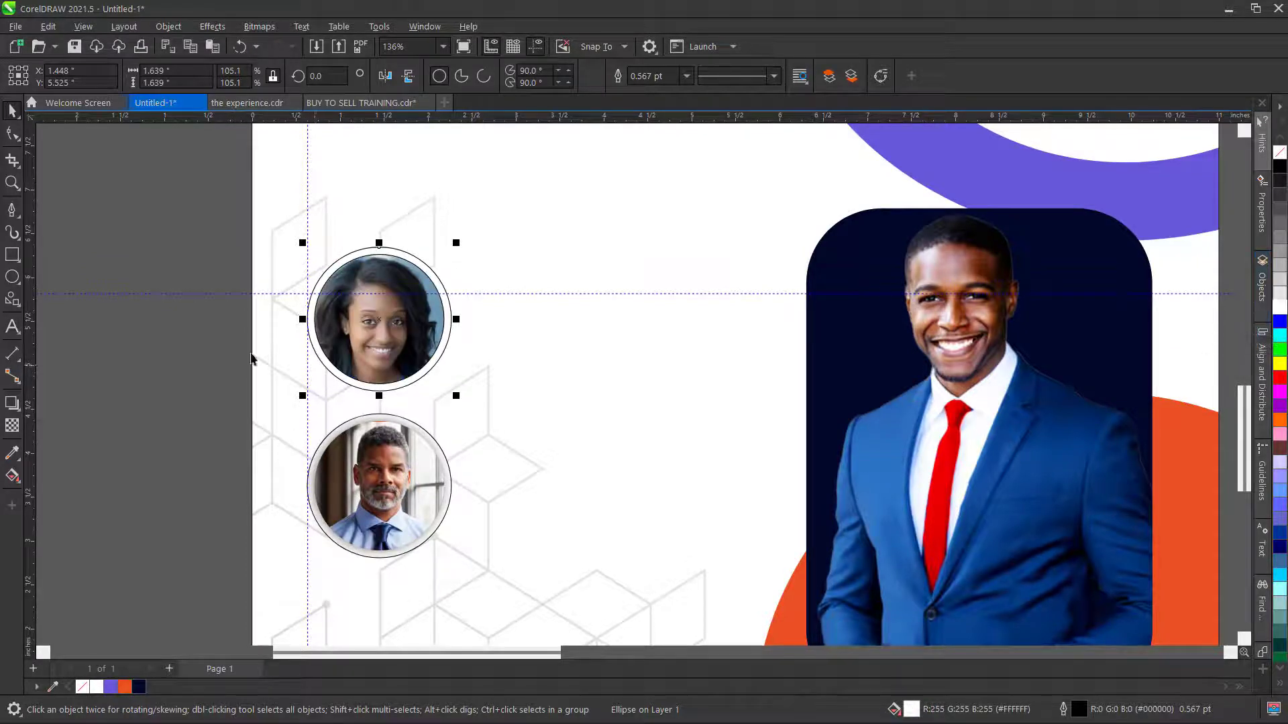
- Select both circular photos, undo an outline removal, then select the man's photo
left_click(106, 239)
left_click_drag(131, 169, 537, 602)
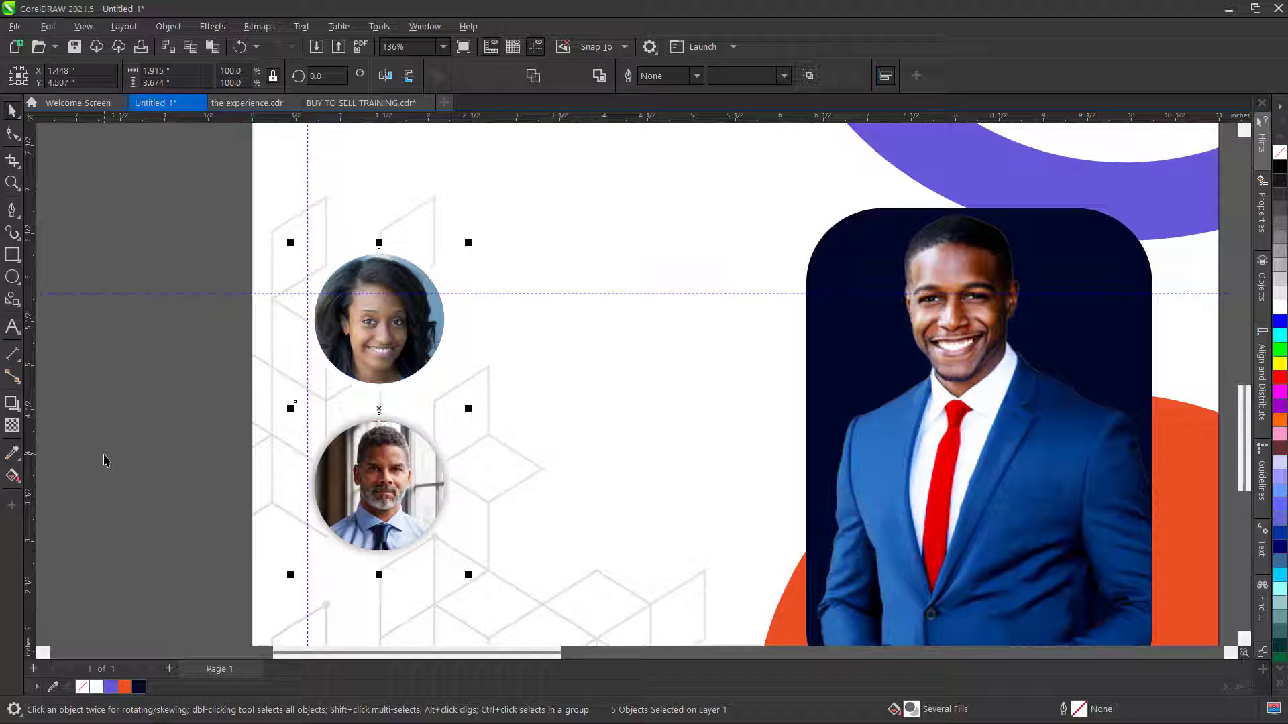
key("ctrl+z")
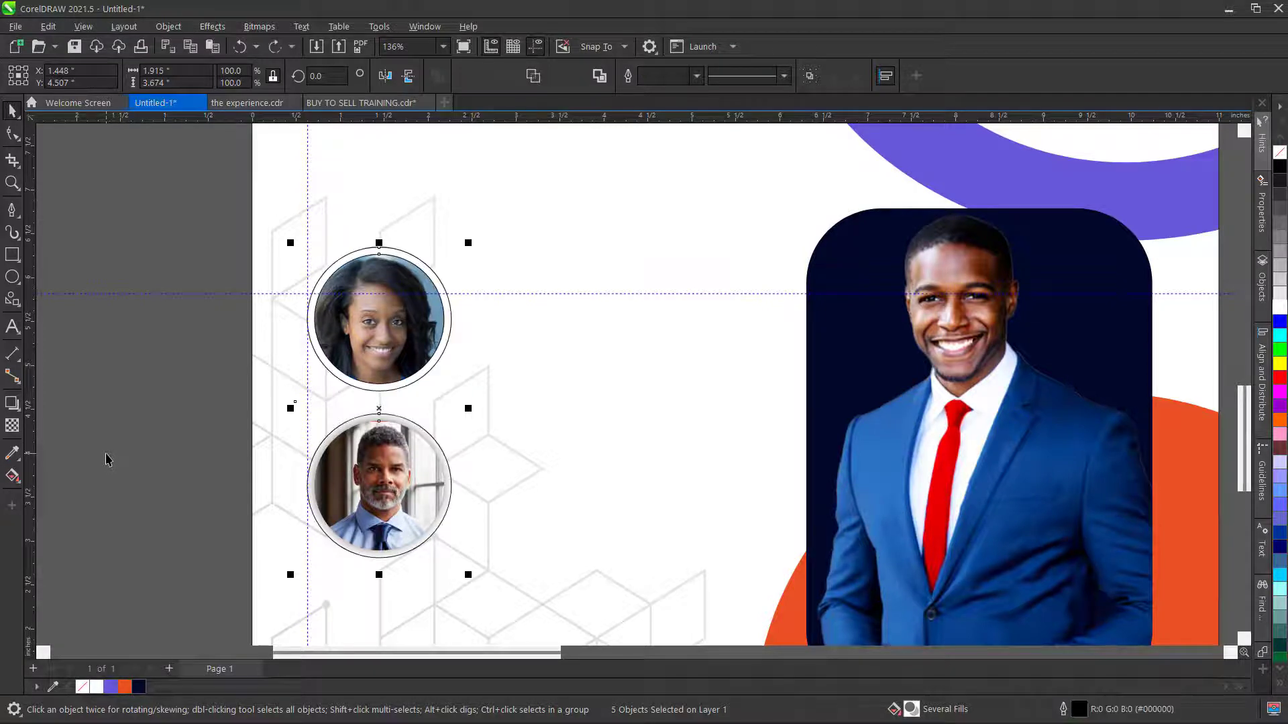
left_click(107, 454)
left_click(387, 497)
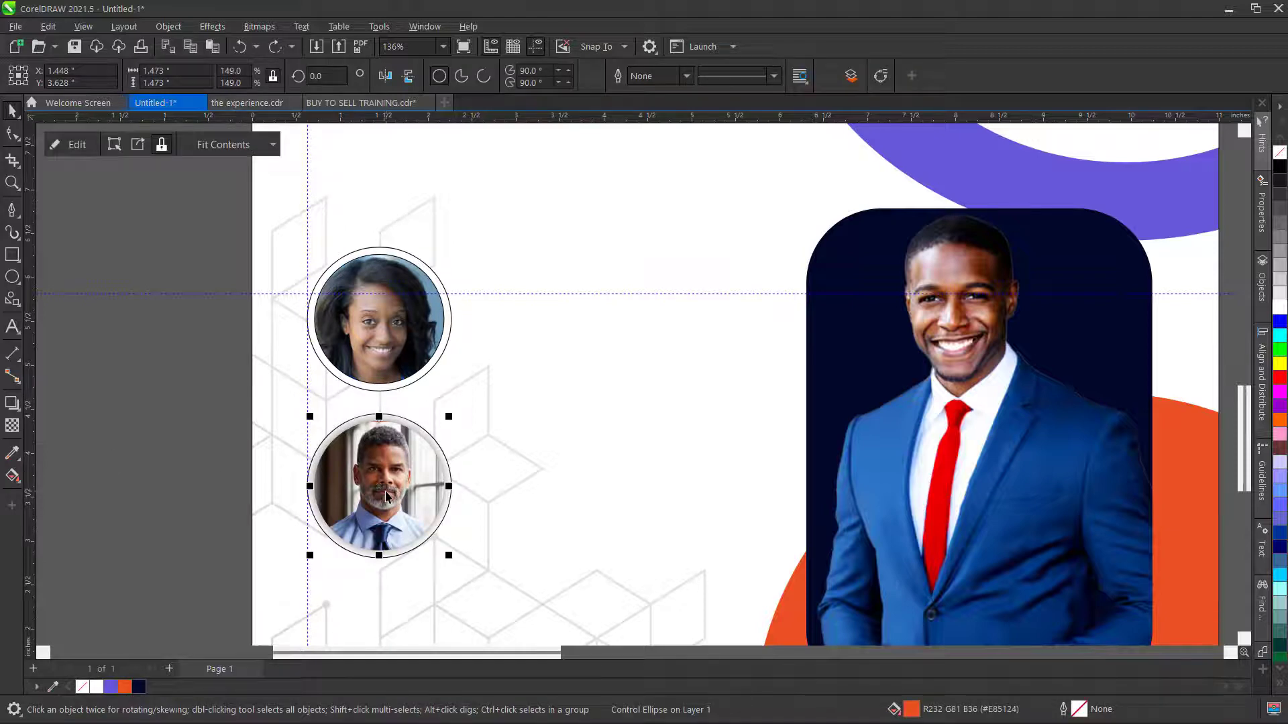
- Add a downward drop shadow to the white circle behind the woman's photo
left_click(413, 261)
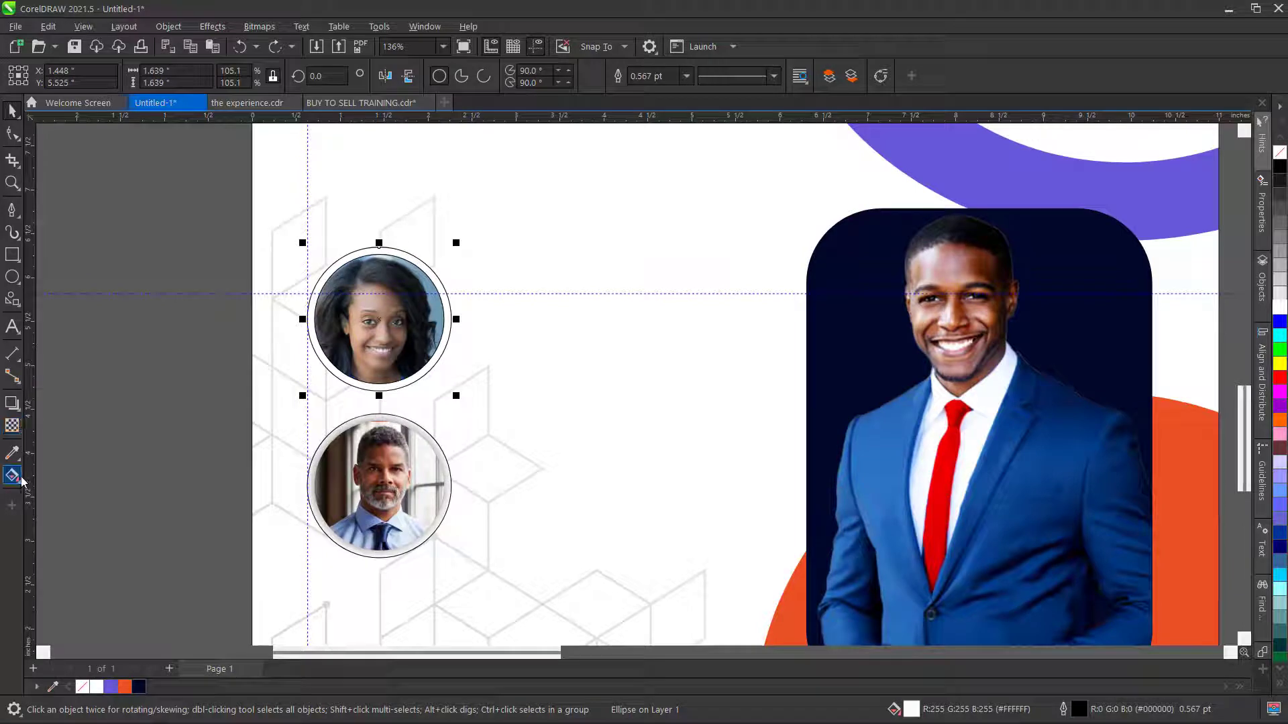
left_click(17, 413)
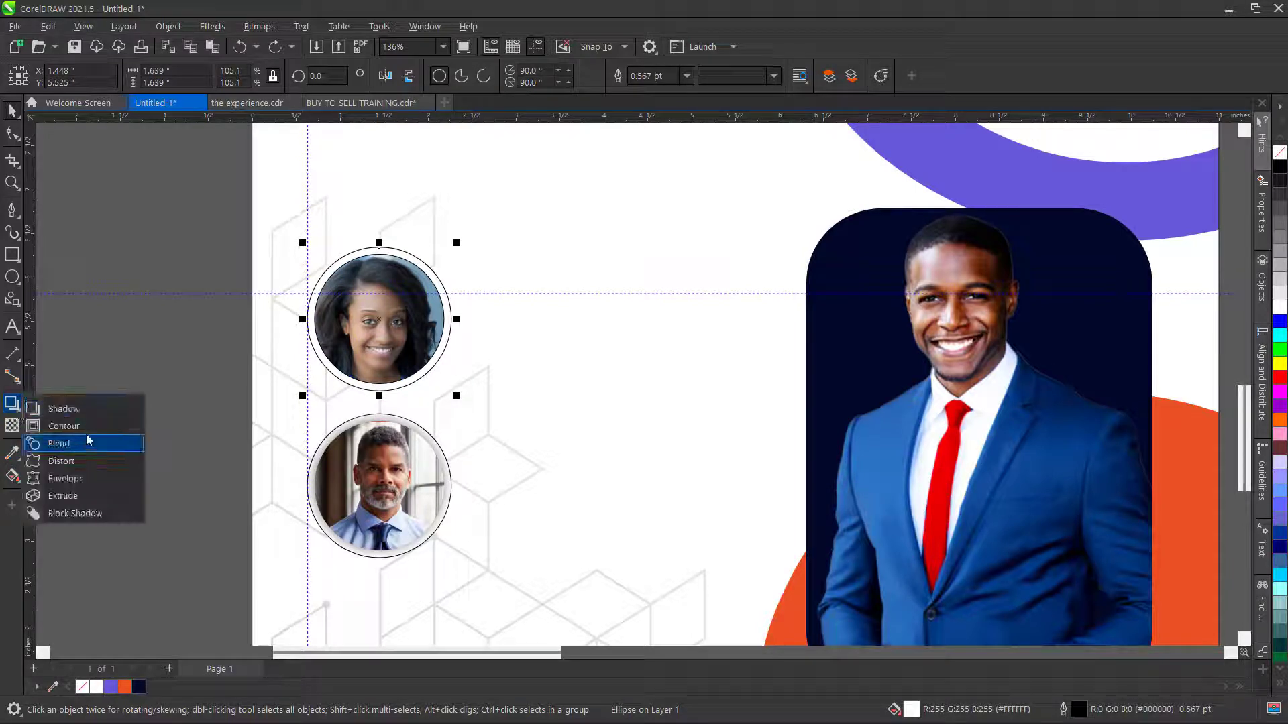
left_click(63, 408)
left_click_drag(380, 249, 379, 391)
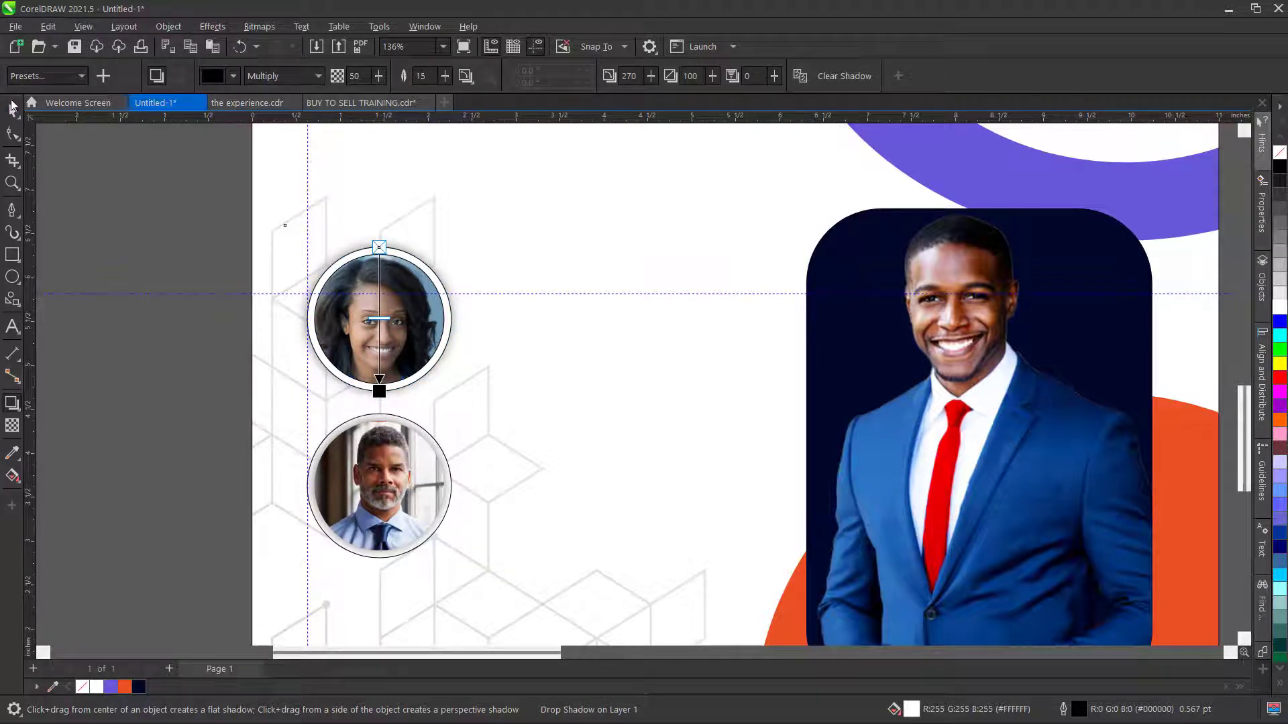
left_click(82, 186)
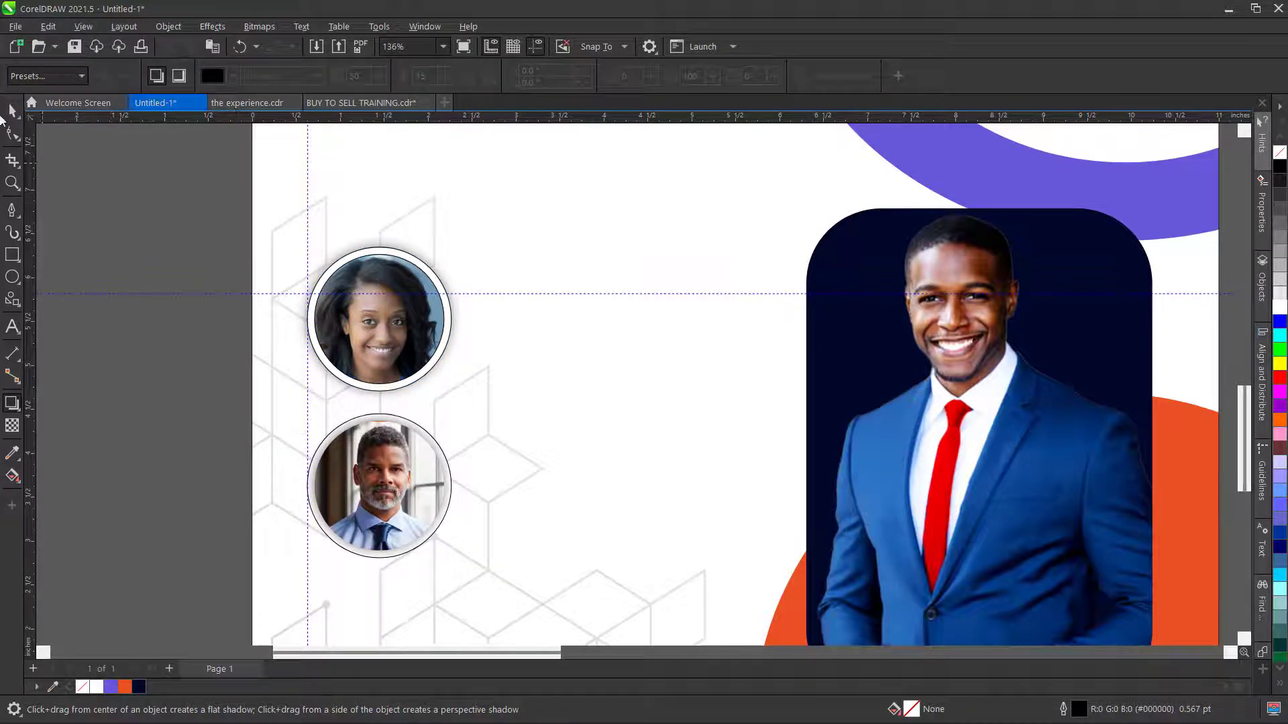
- Remove the outline from the woman's photo and its white circle with No Color
left_click(12, 111)
left_click(396, 314)
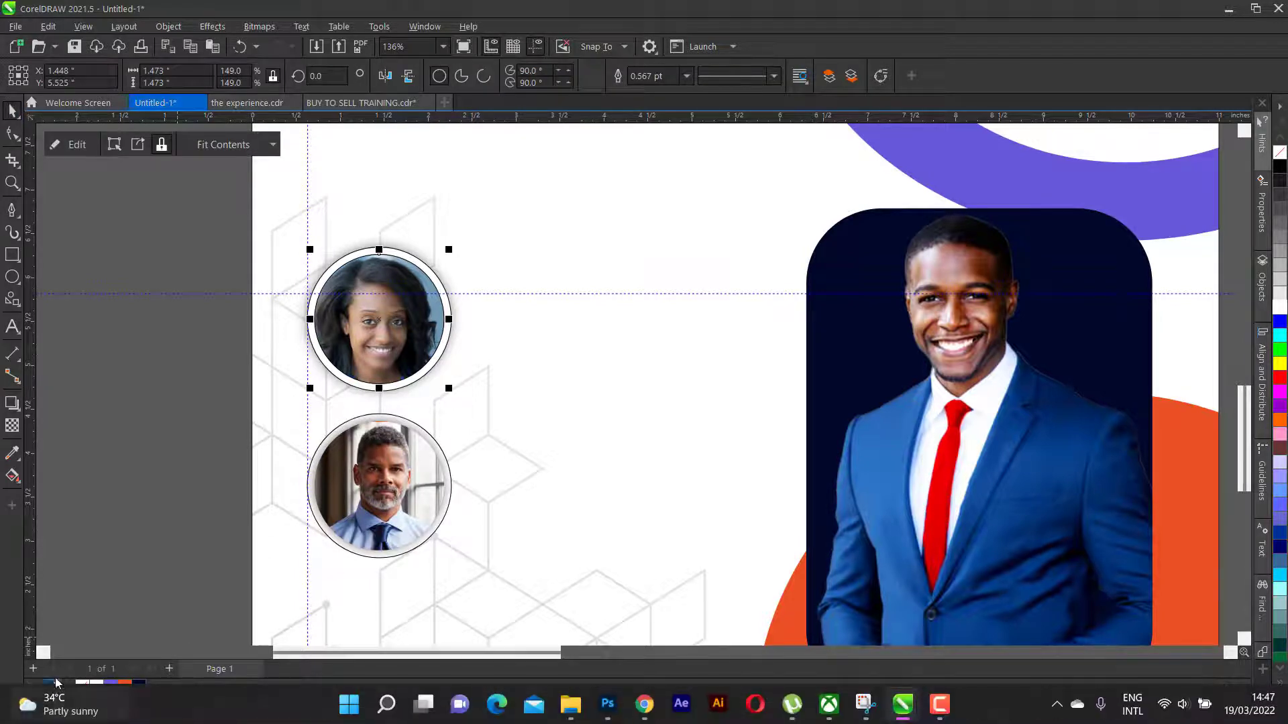
left_click(123, 431)
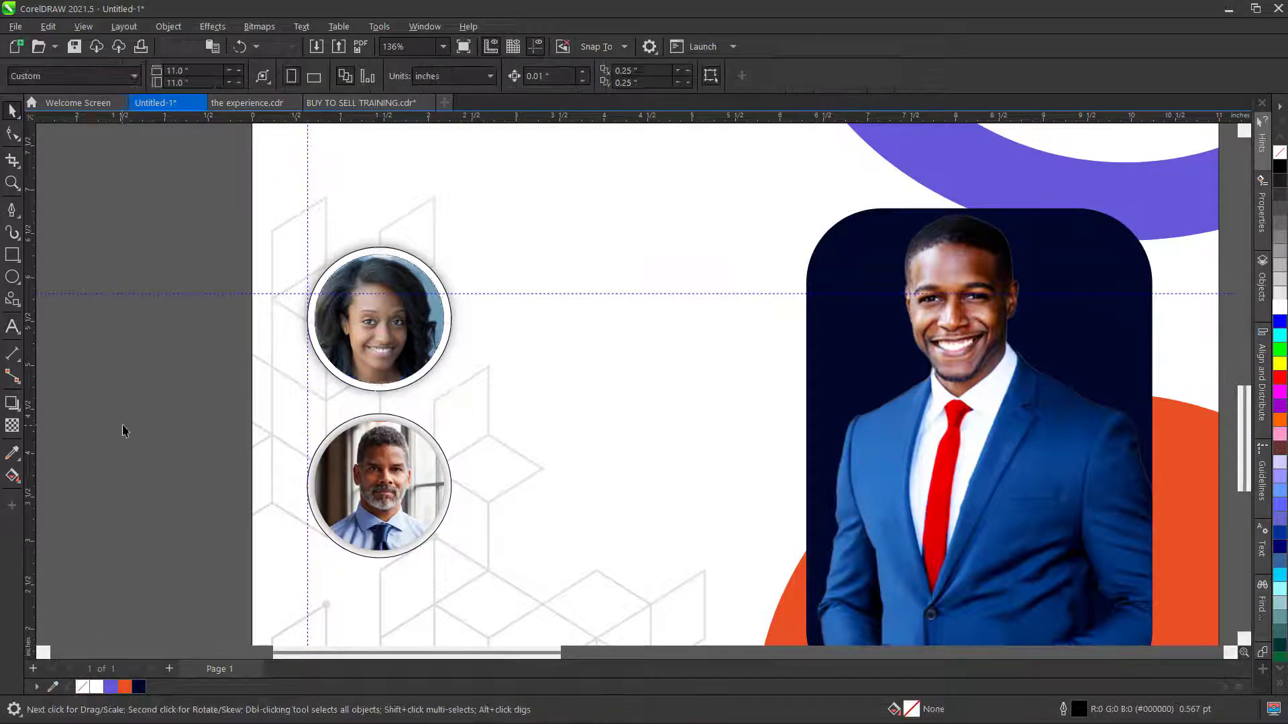
scroll(267, 355, "down", 1)
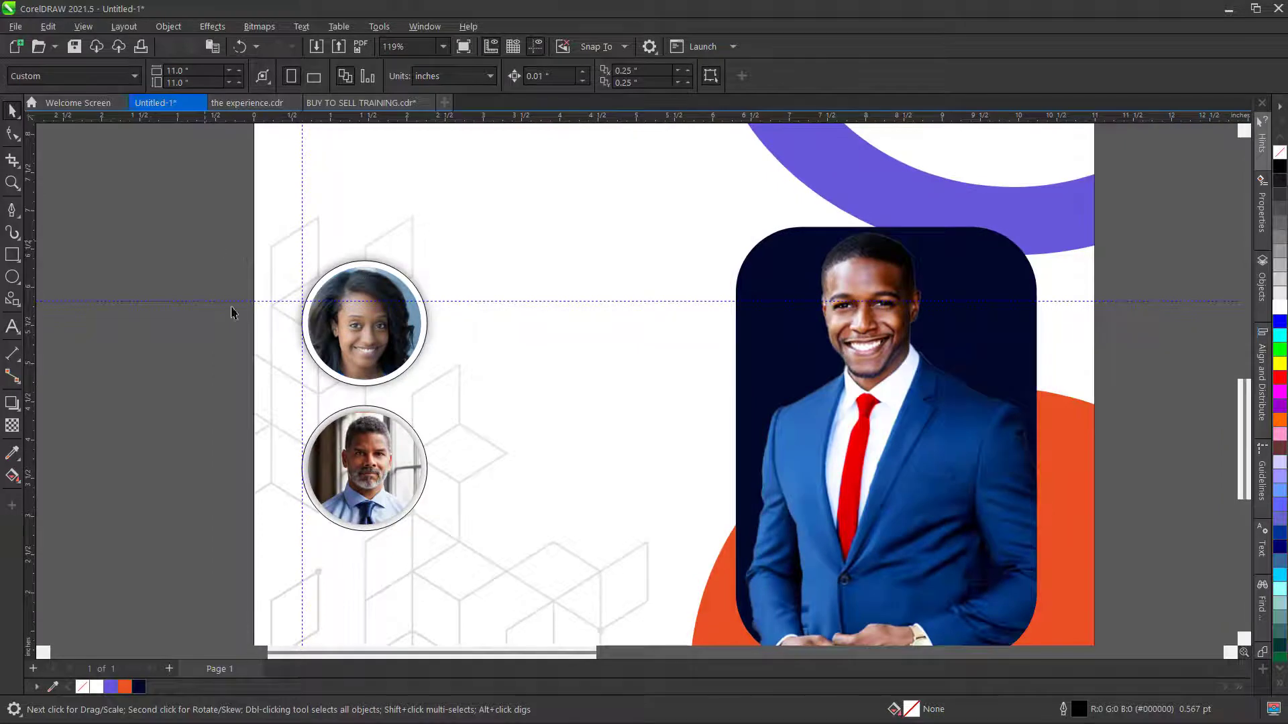
left_click_drag(204, 240, 456, 402)
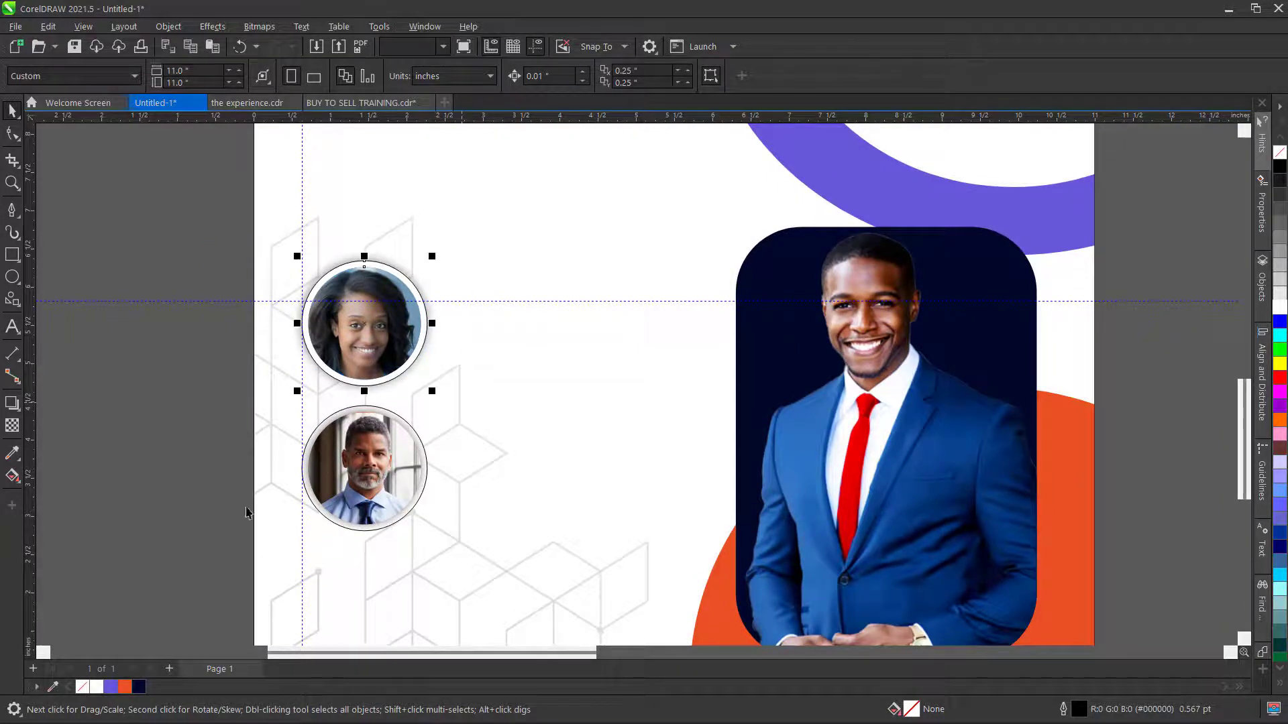
right_click(81, 688)
left_click(72, 418)
- Cast a downward drop shadow from the man's circle, reverting an angled version
scroll(376, 509, "up", 2)
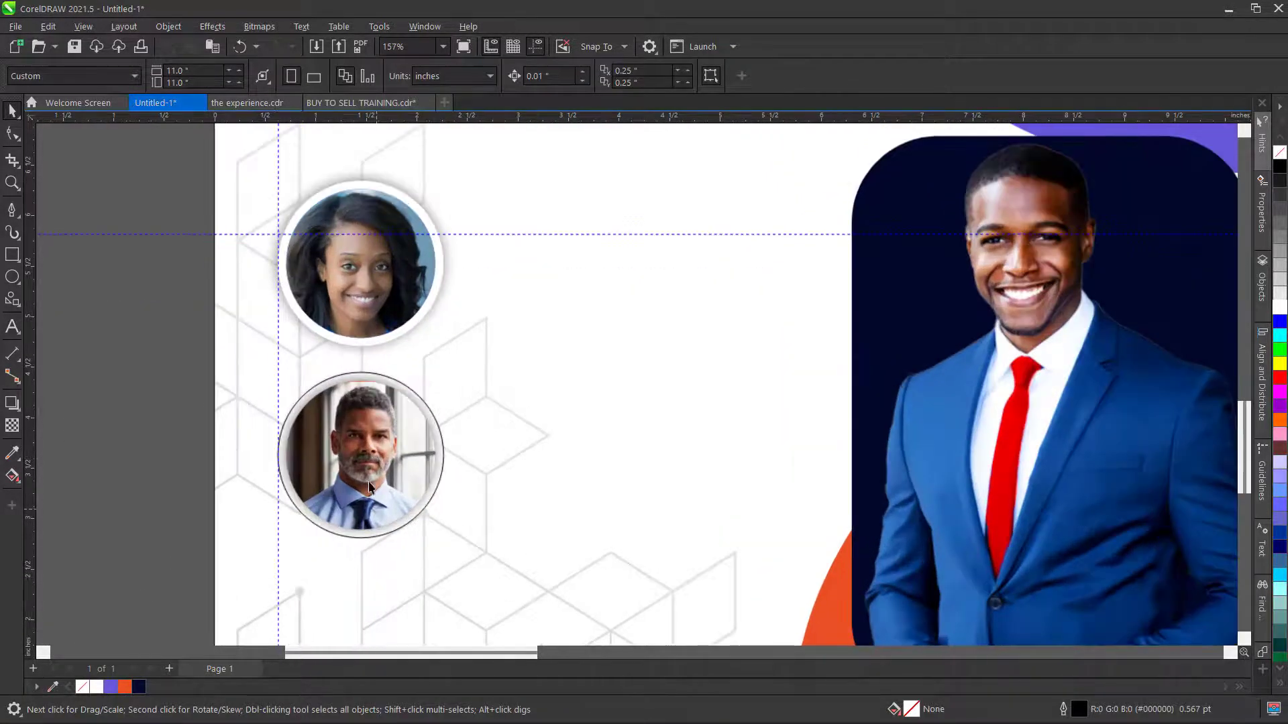
left_click(362, 460)
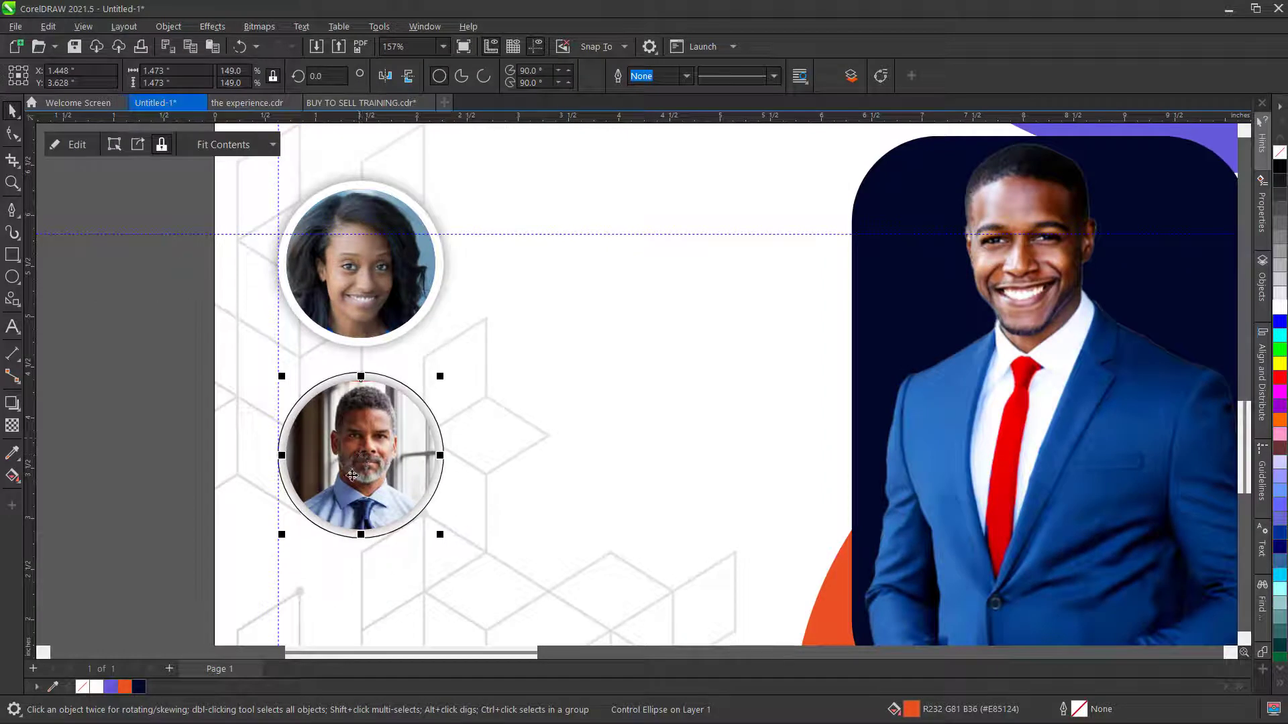
left_click(12, 404)
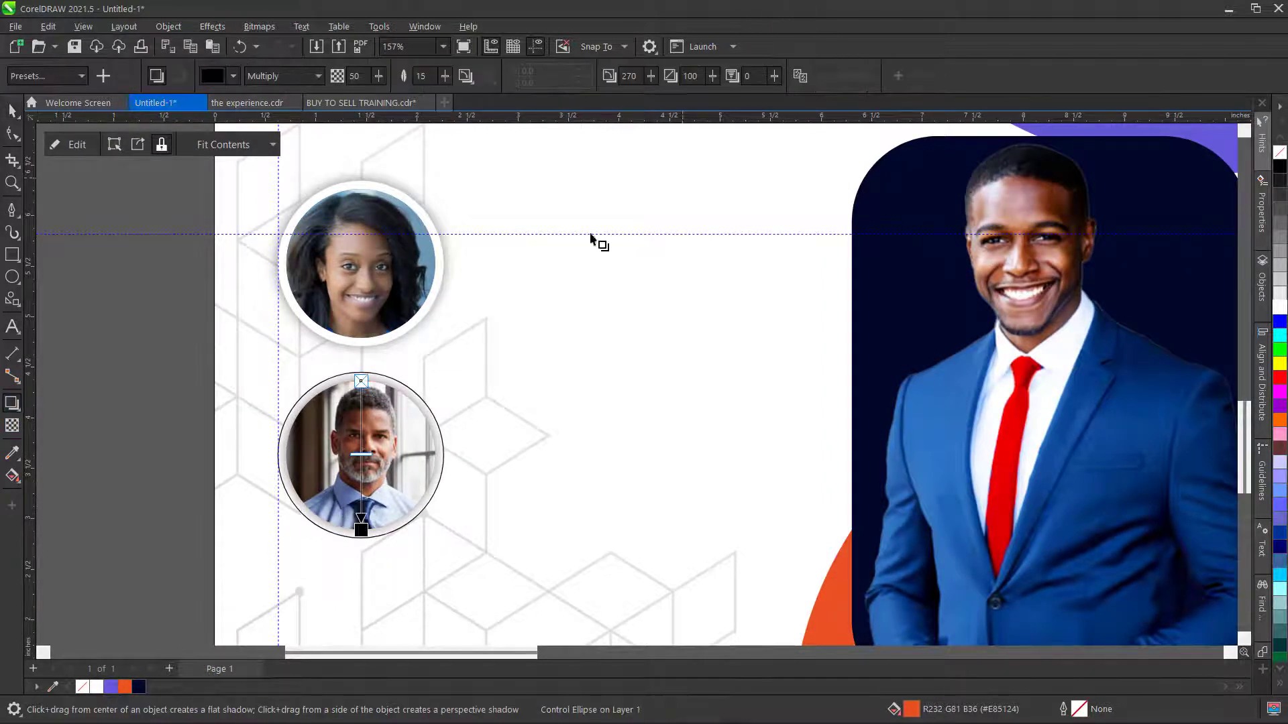
left_click_drag(361, 453, 361, 381)
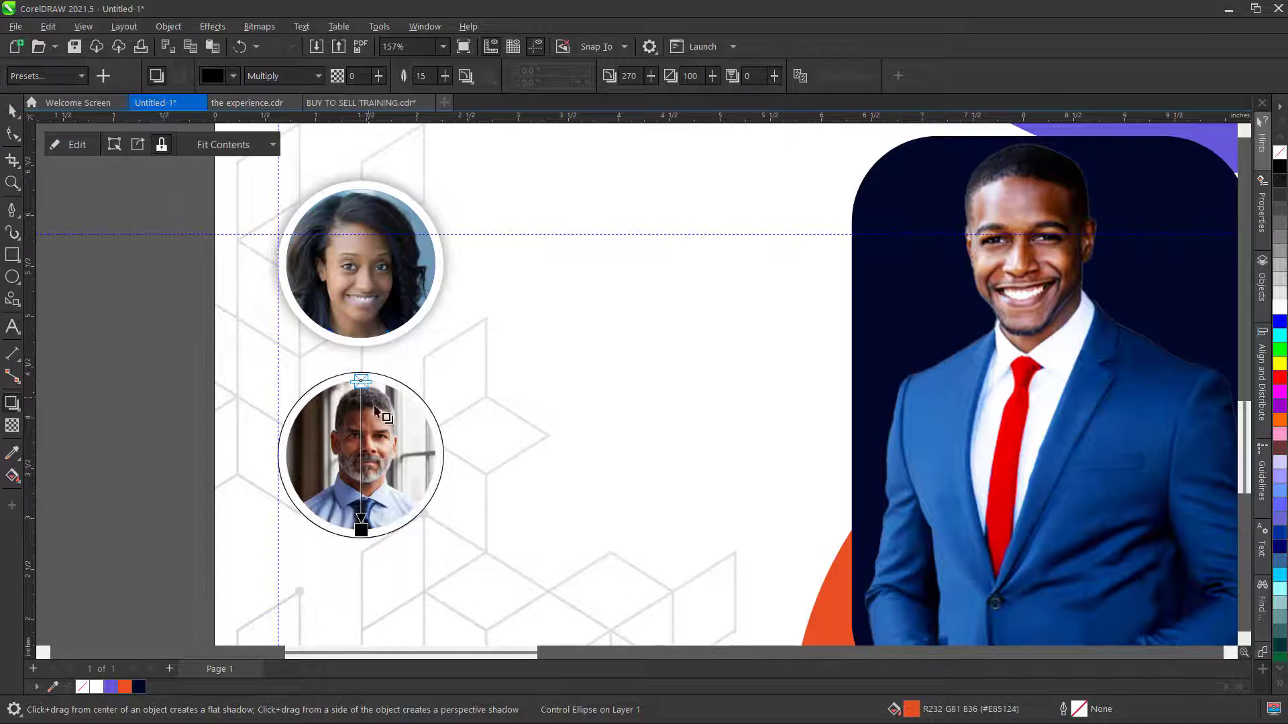
left_click(404, 380)
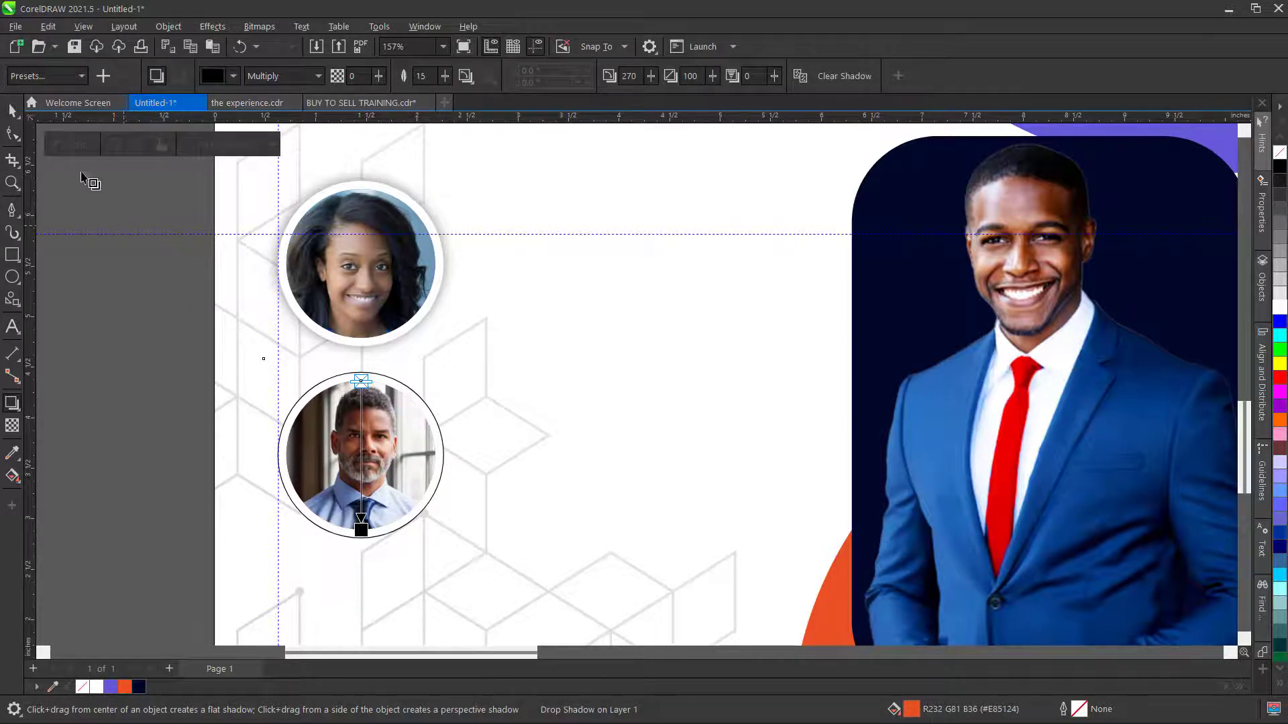
left_click(10, 114)
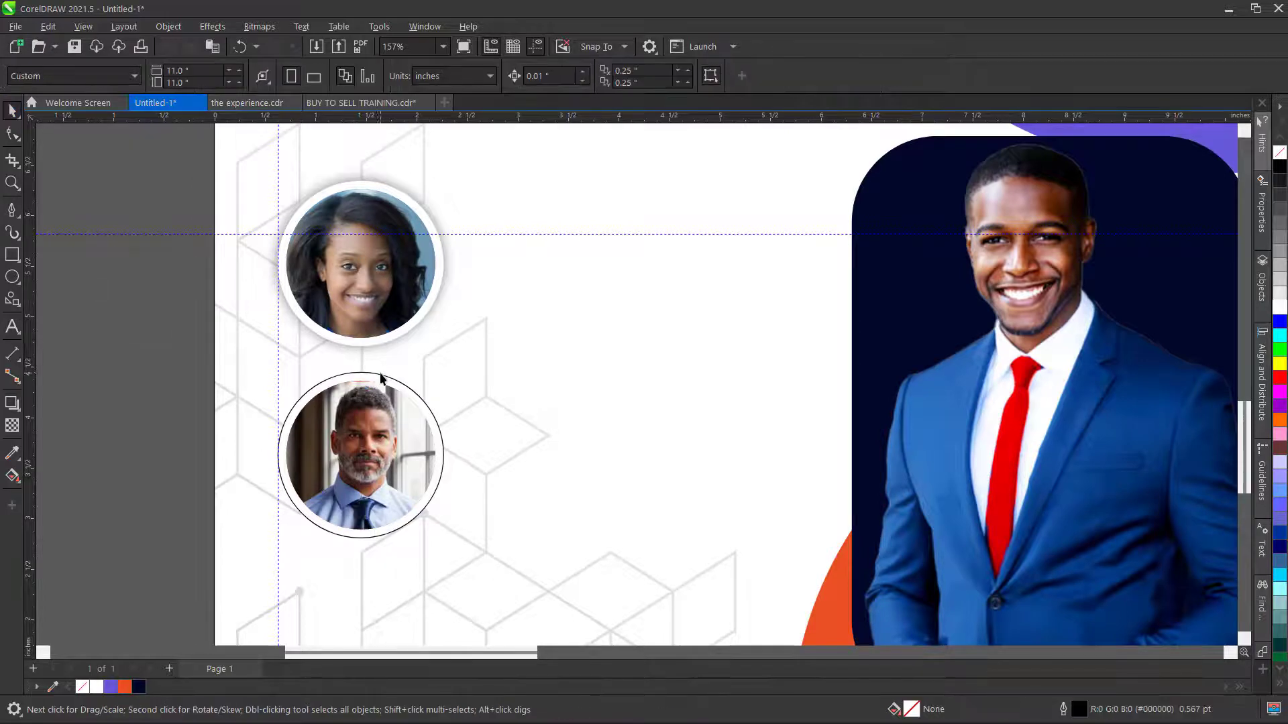
left_click(377, 380)
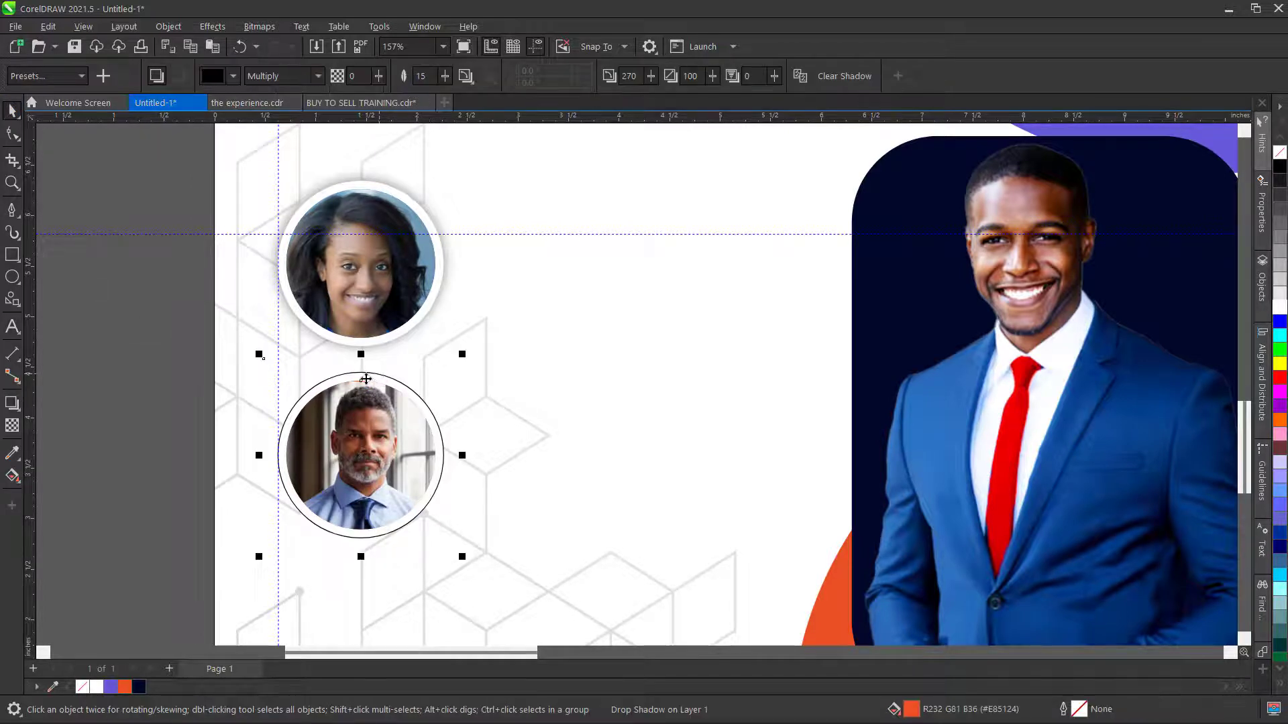
left_click(10, 403)
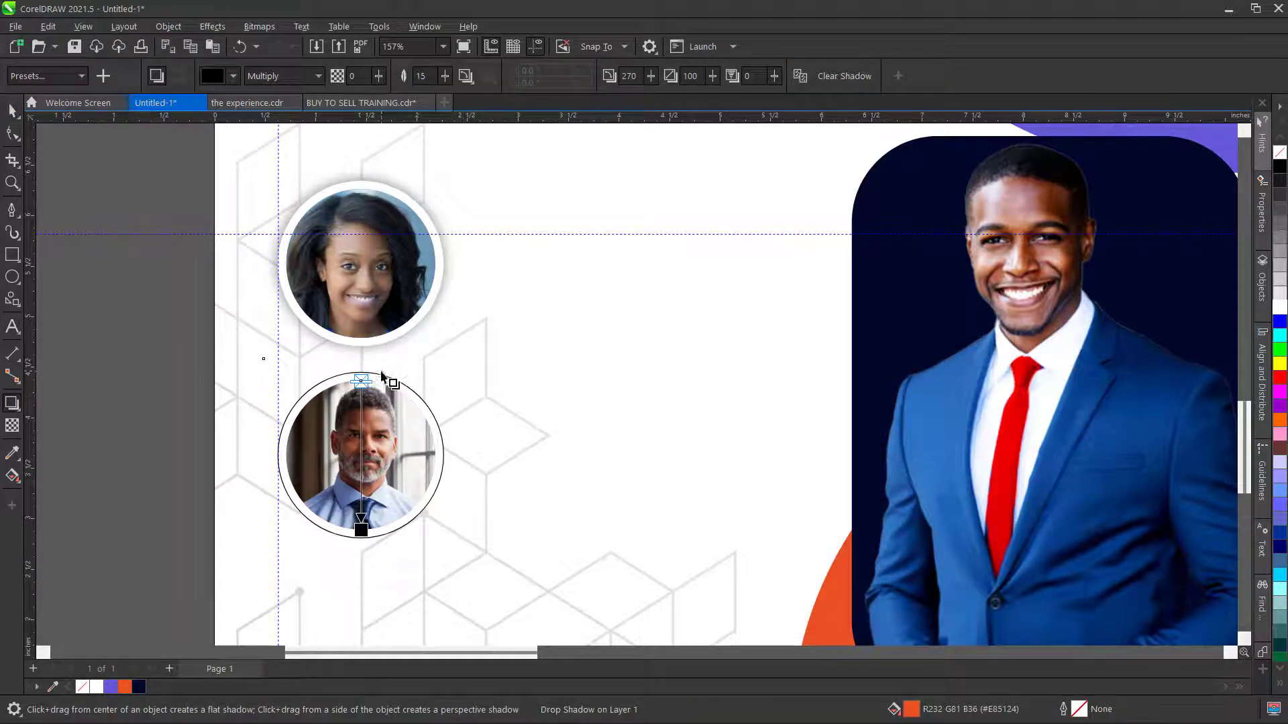
left_click_drag(380, 376, 383, 526)
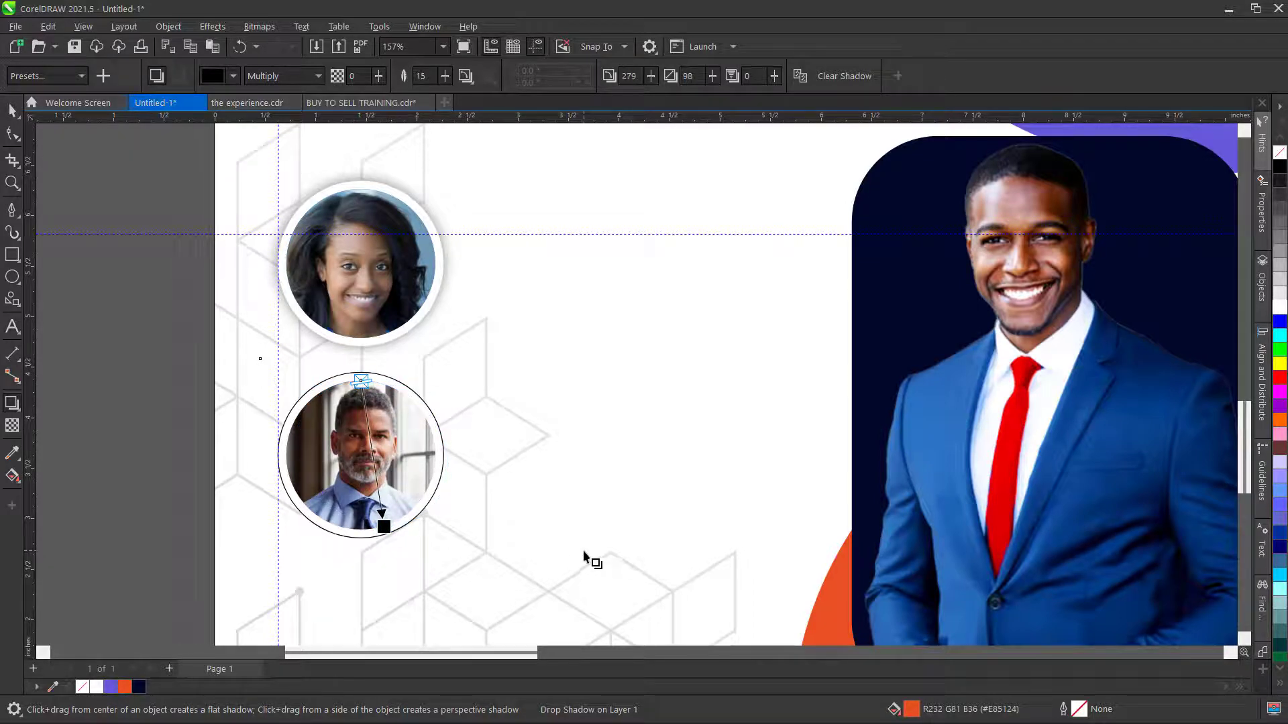
key("ctrl+z")
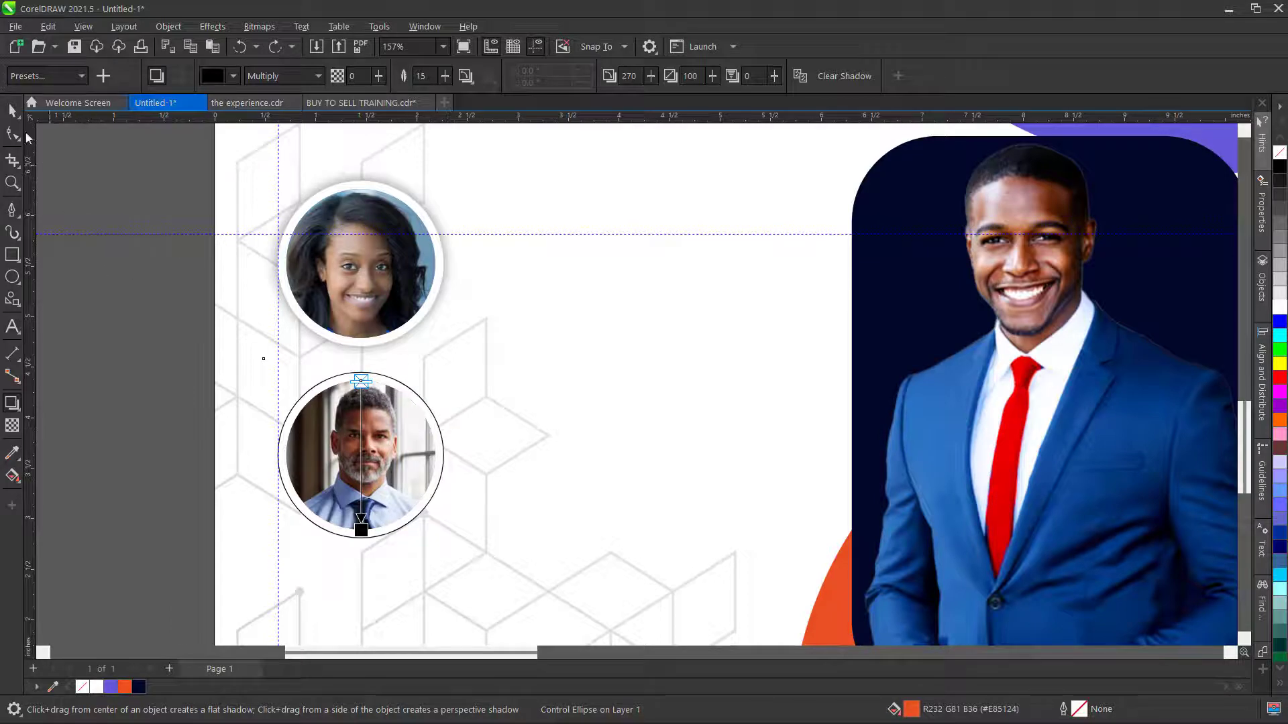
- Shadow the white circle behind the man's photo and remove the lower circle's outline
left_click(12, 112)
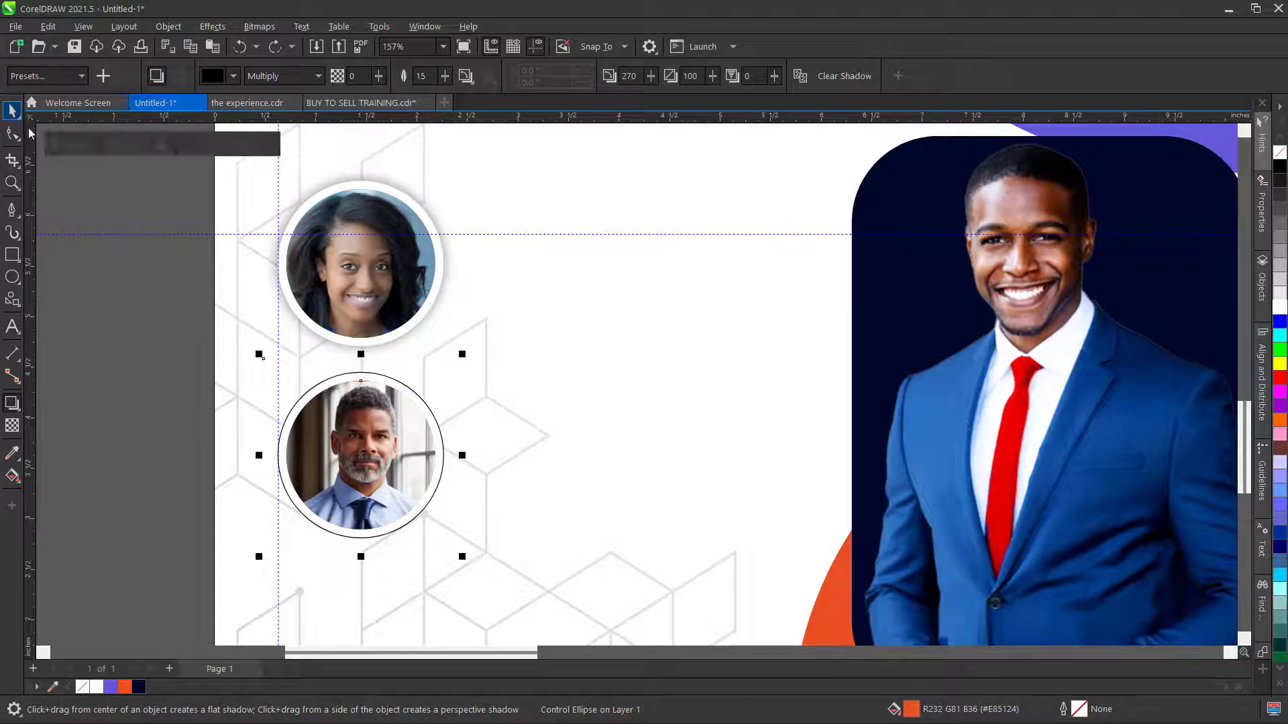
left_click(416, 393)
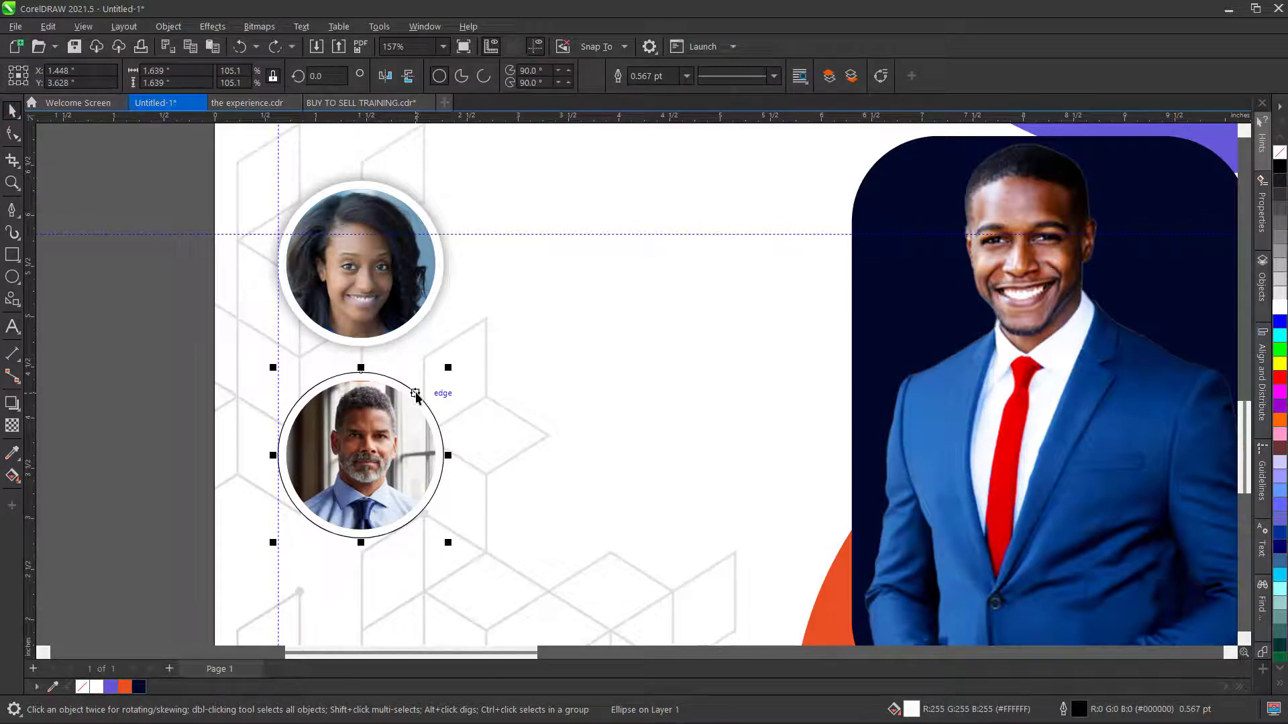
left_click(15, 408)
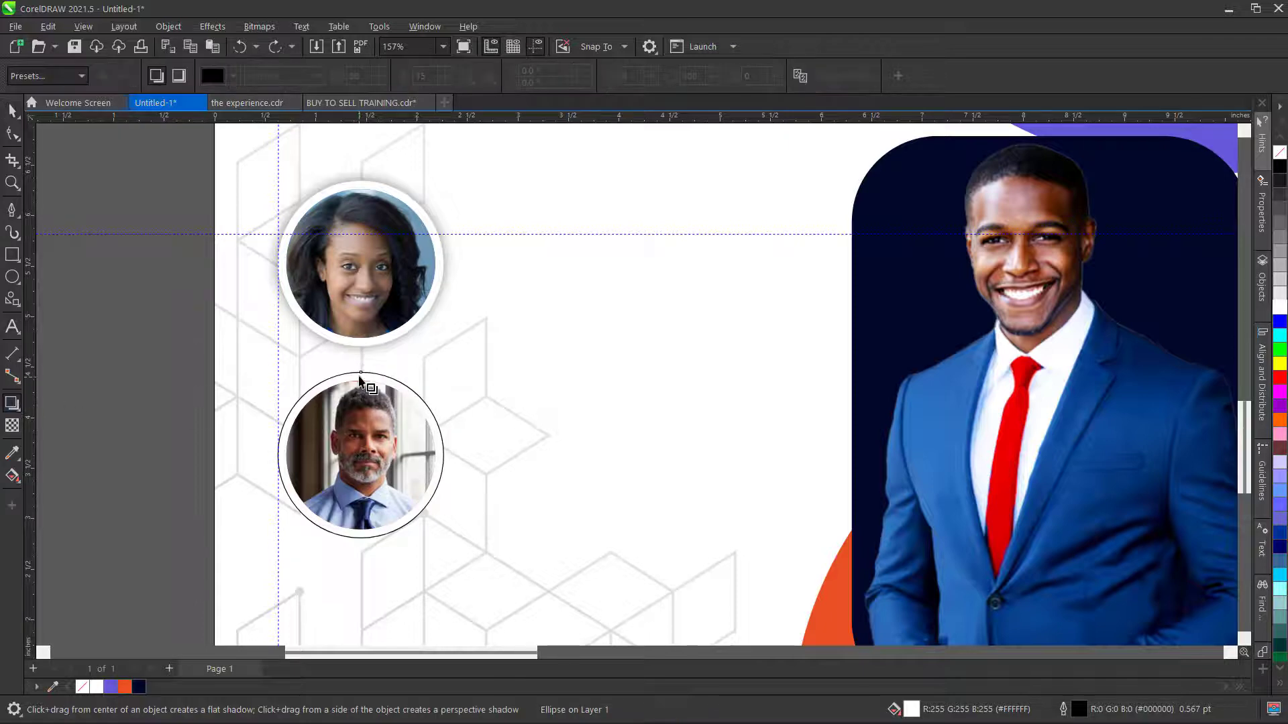
left_click_drag(360, 373, 361, 539)
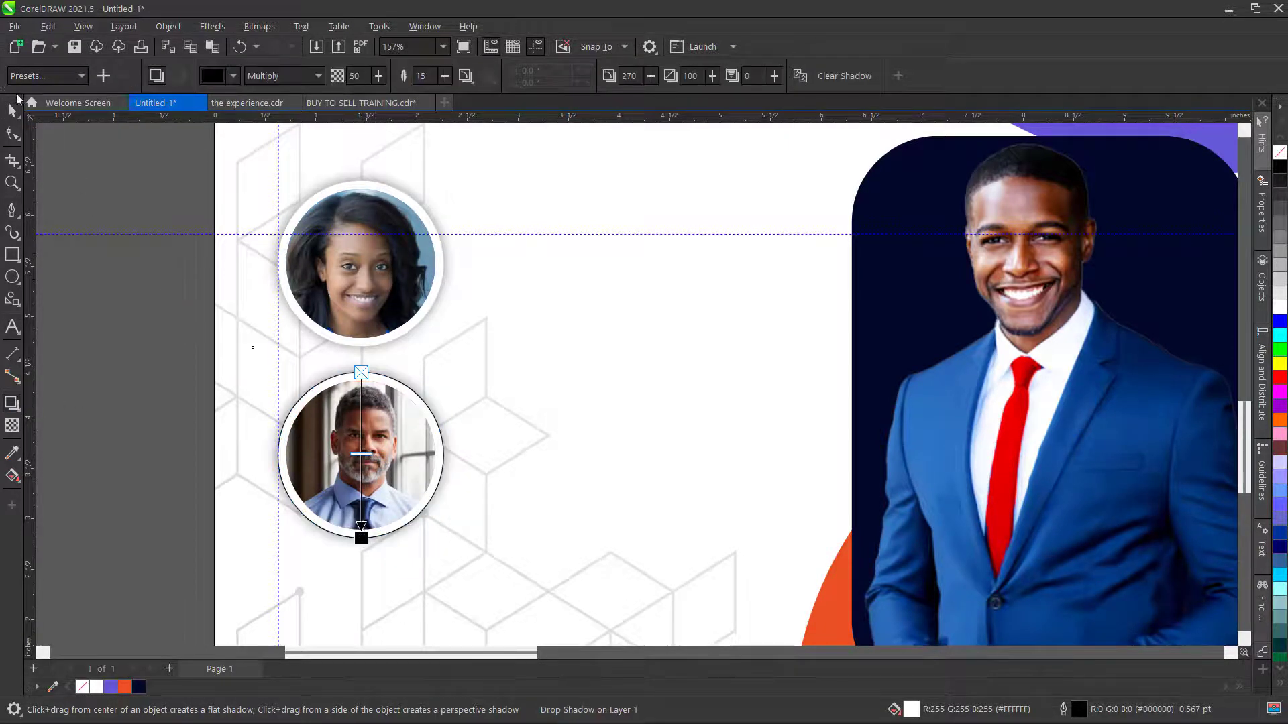
left_click(13, 112)
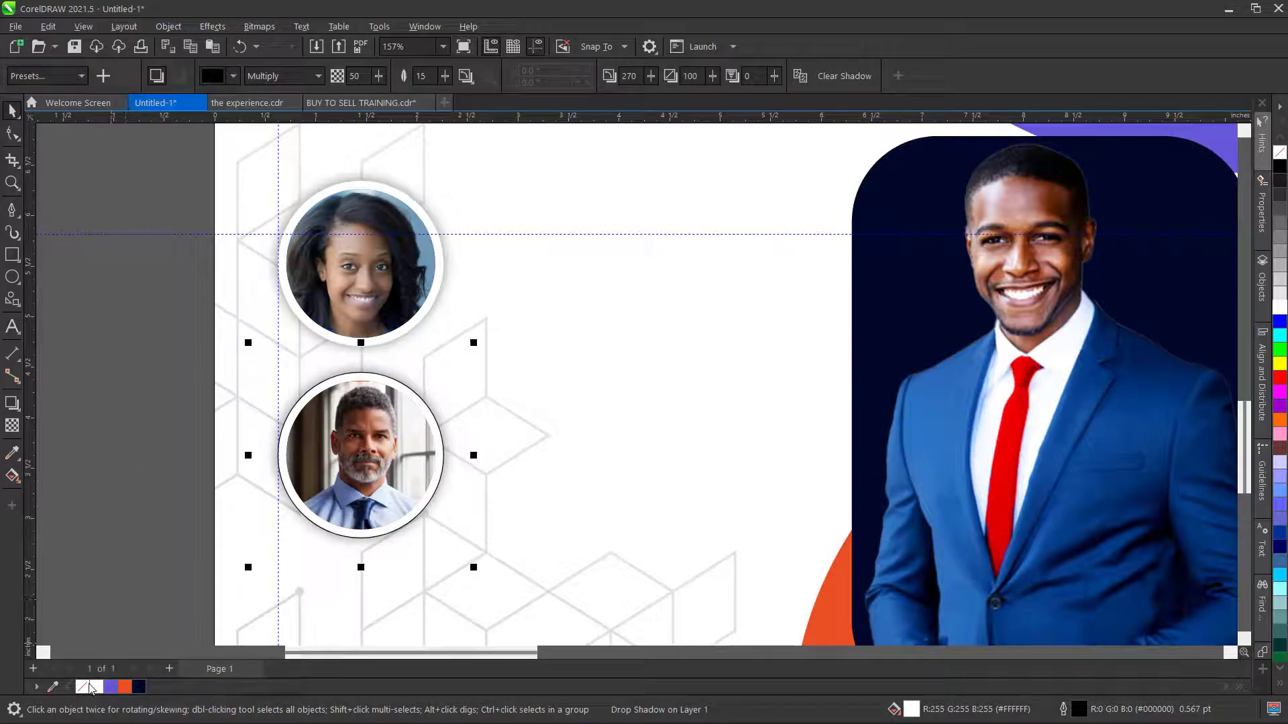
right_click(83, 687)
left_click(80, 417)
scroll(410, 471, "down", 1)
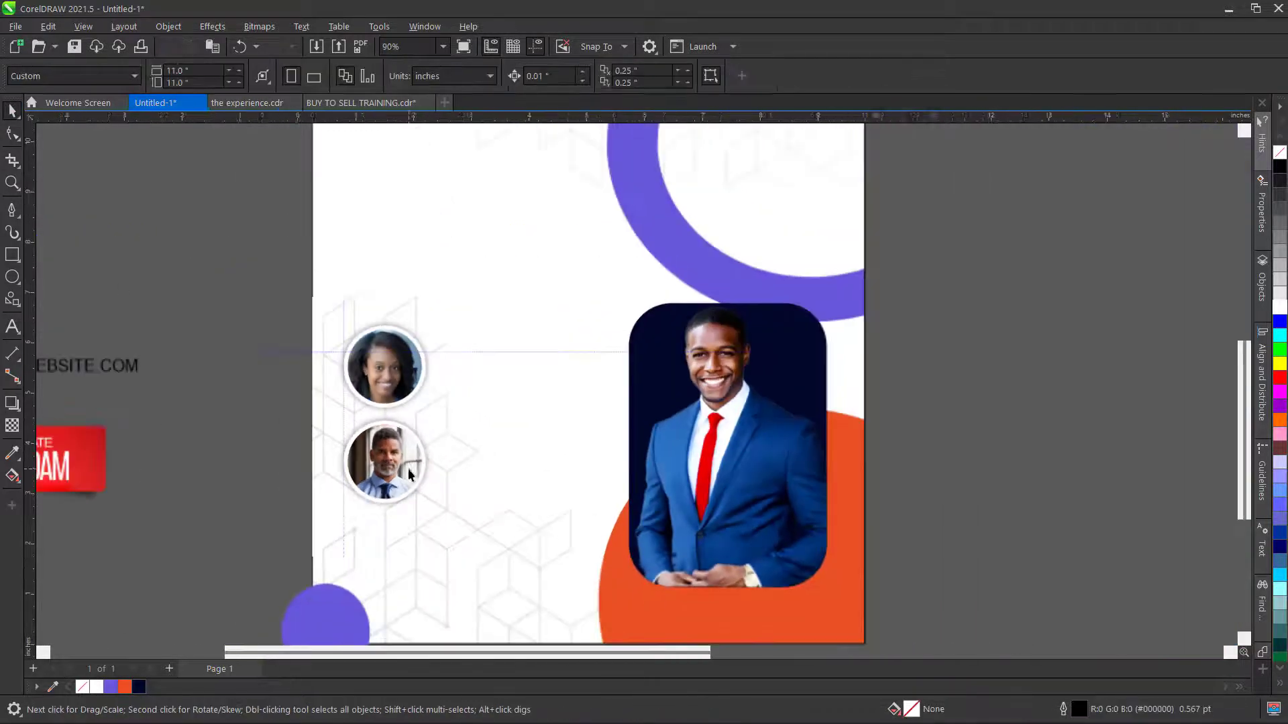
left_click(940, 704)
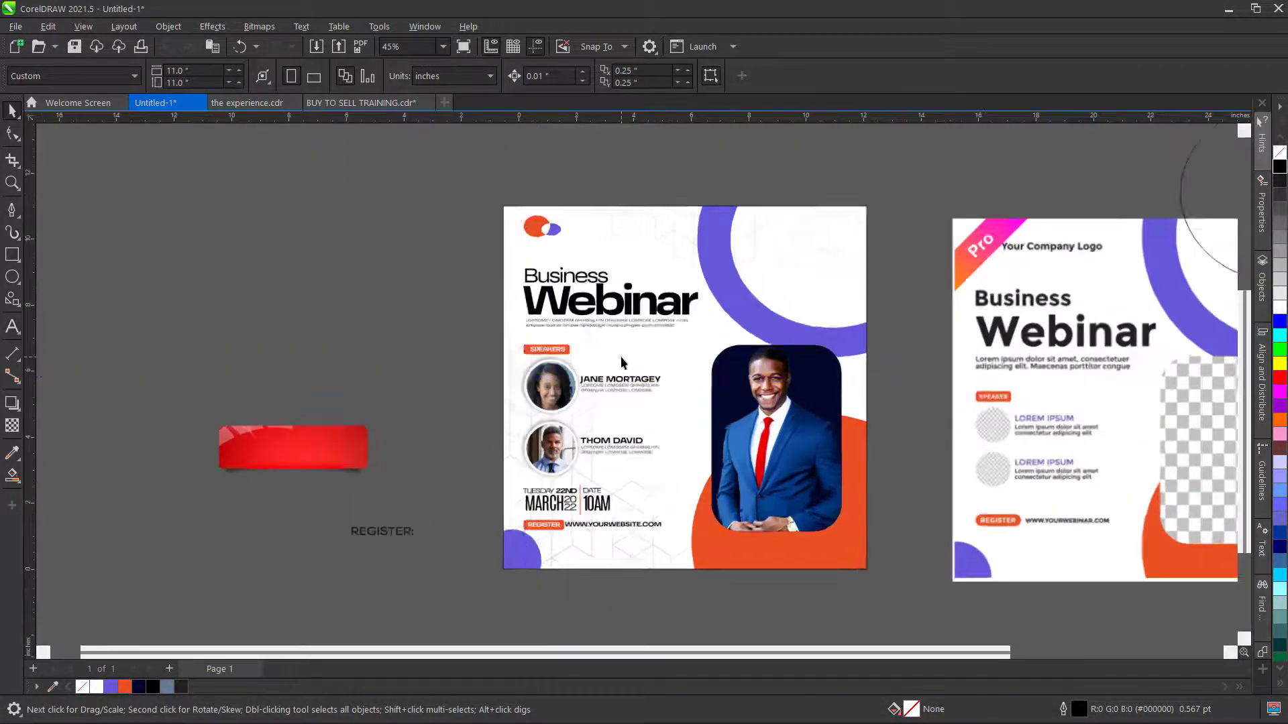
scroll(609, 310, "up", 3)
left_click(621, 288)
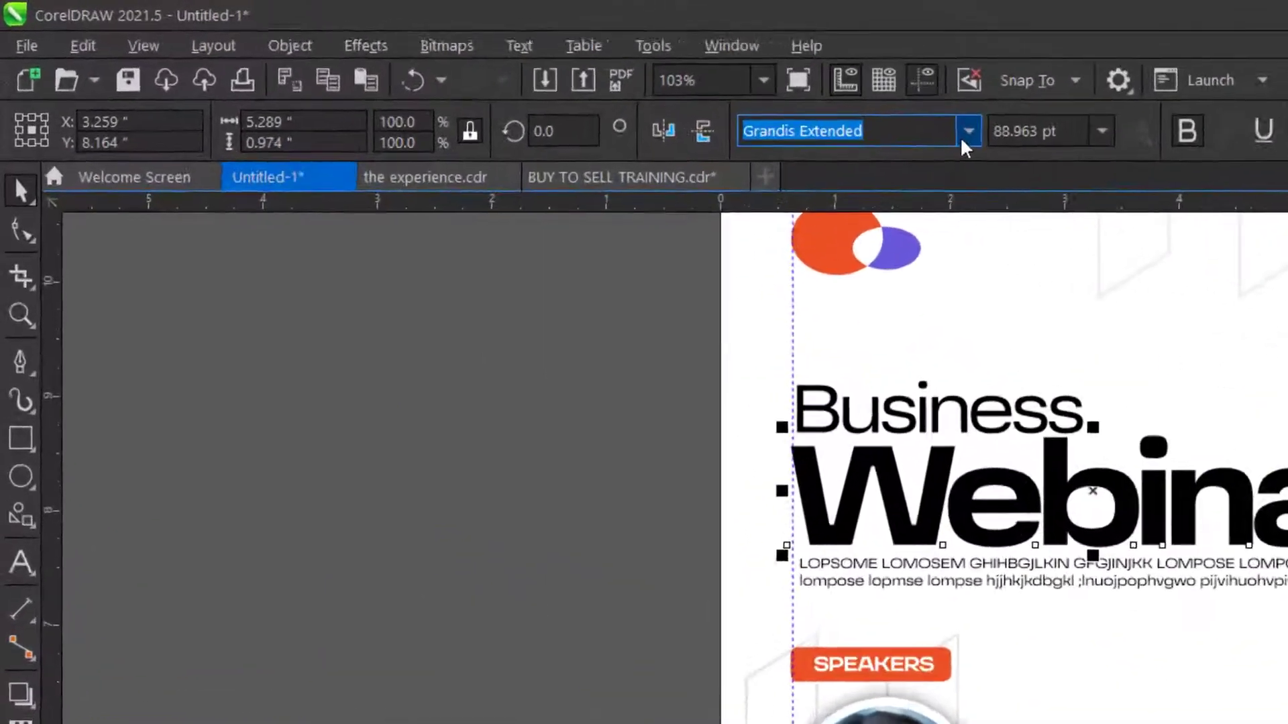
left_click(563, 76)
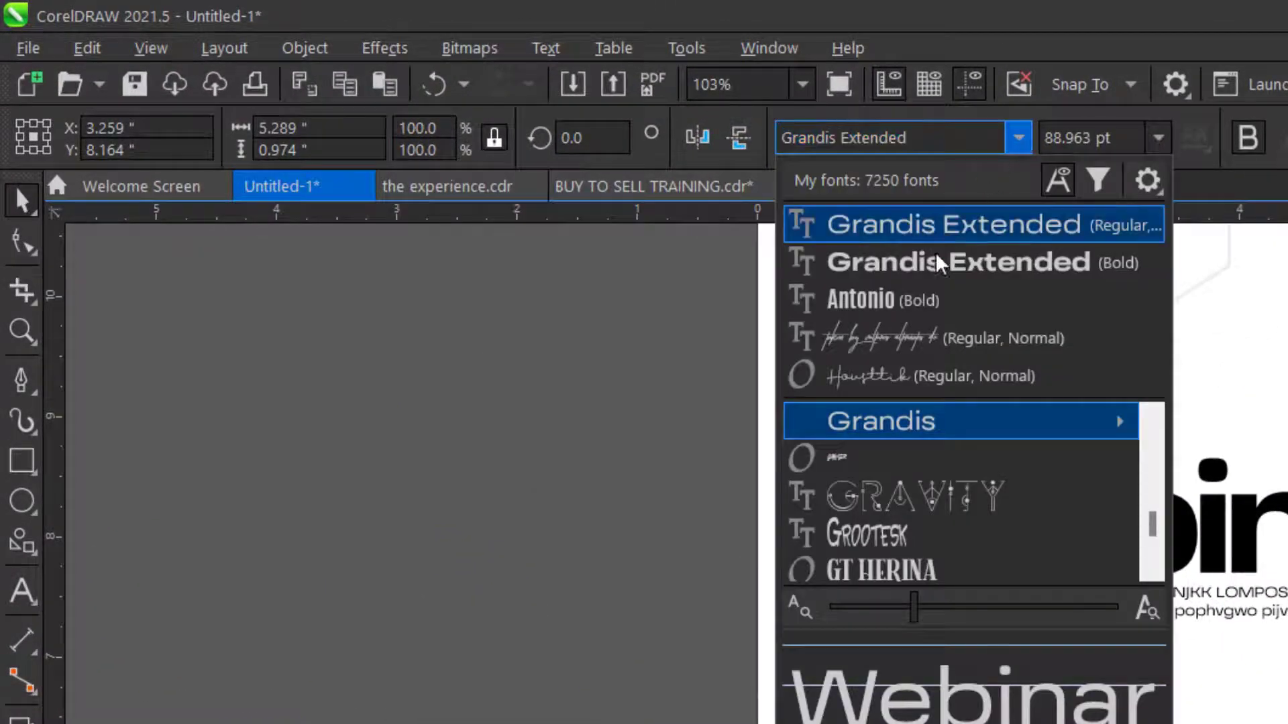
mouse_move(932, 419)
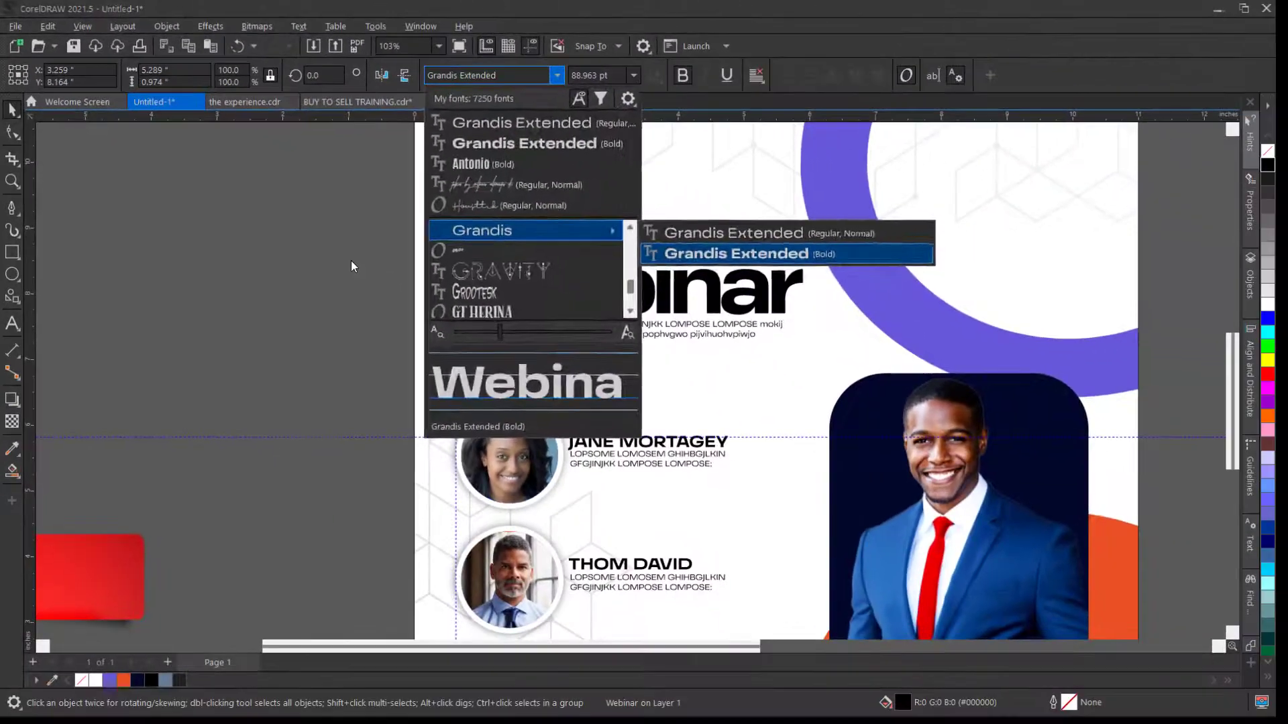
left_click(497, 369)
scroll(759, 358, "up", 1)
scroll(835, 429, "down", 3)
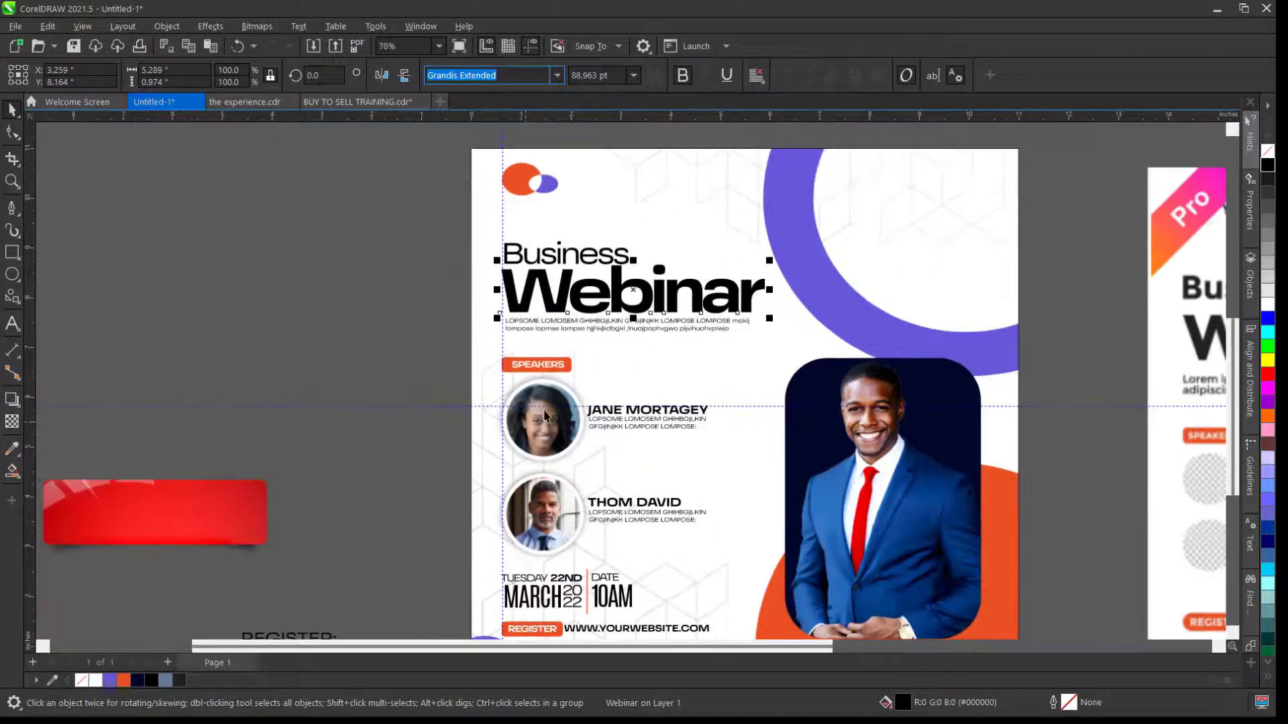
scroll(661, 386, "down", 2)
scroll(678, 417, "up", 2)
scroll(900, 445, "down", 4)
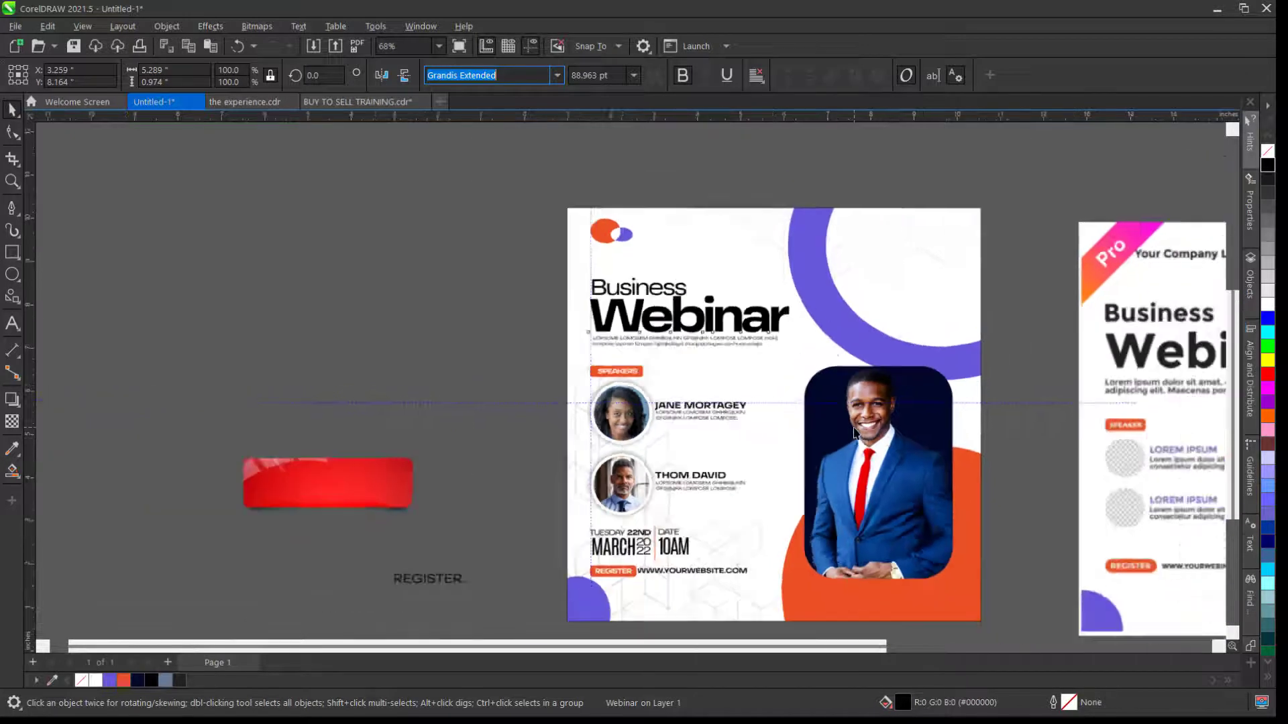
scroll(965, 577, "up", 2)
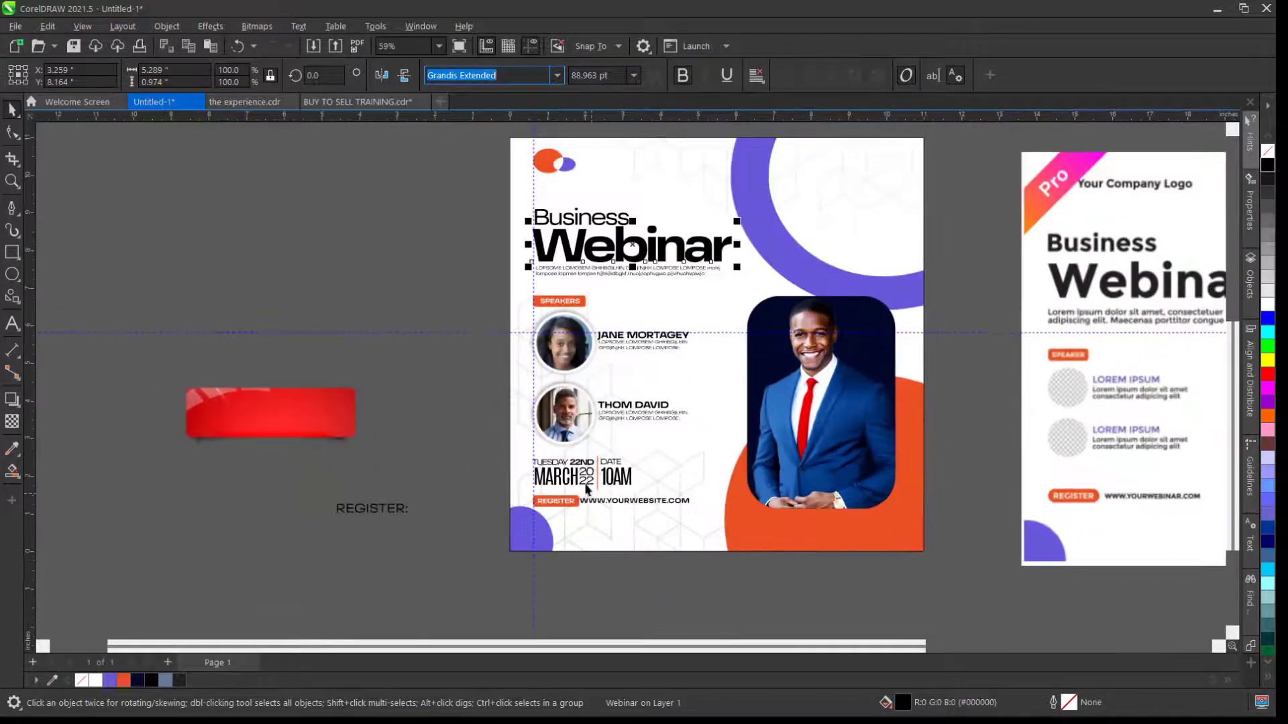
scroll(771, 455, "up", 2)
left_click(1049, 338)
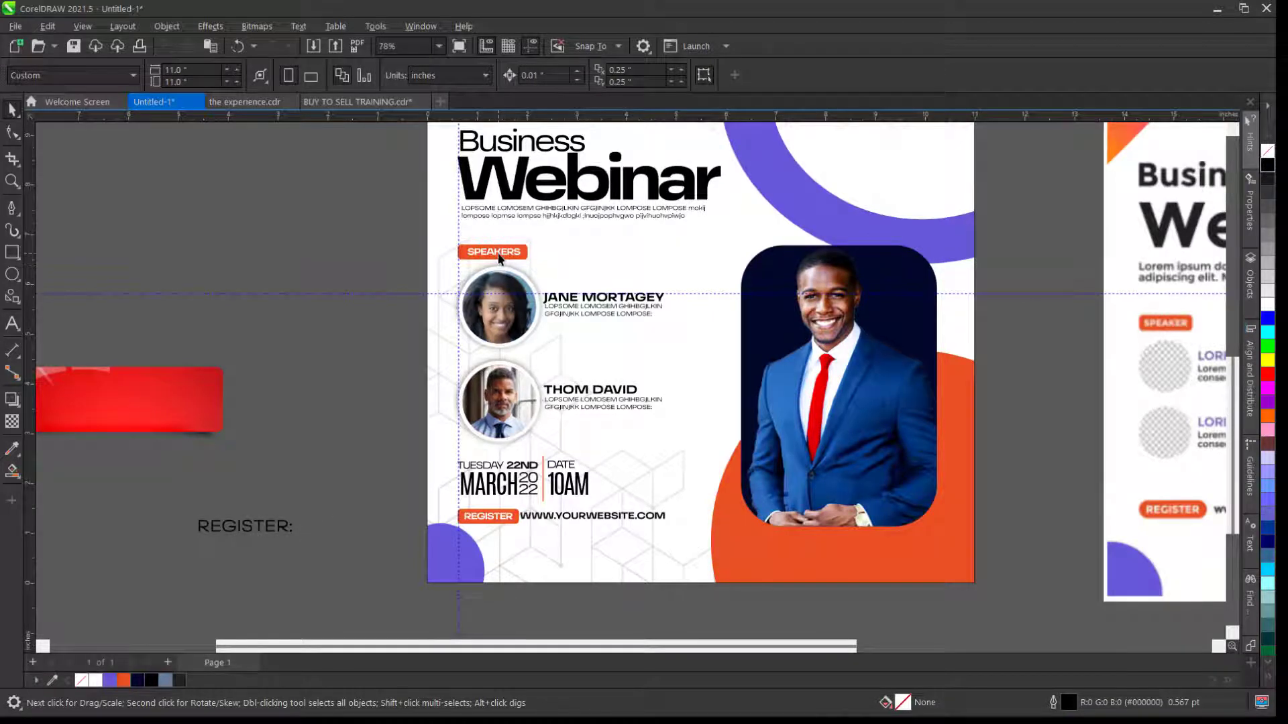
- Copy SPEAKERS below the main photo, retype it as HOST, and enlarge it to about 18.7 pt
left_click_drag(500, 254, 836, 538)
scroll(838, 539, "up", 5)
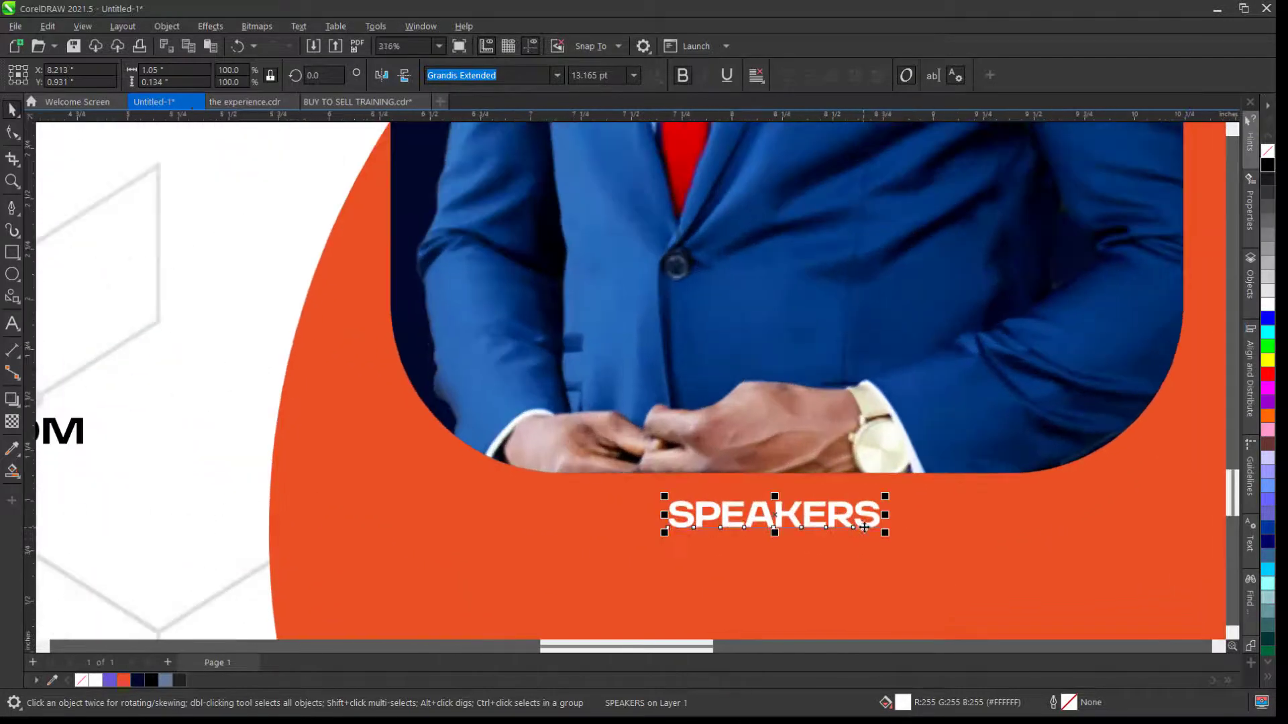
double_click(873, 514)
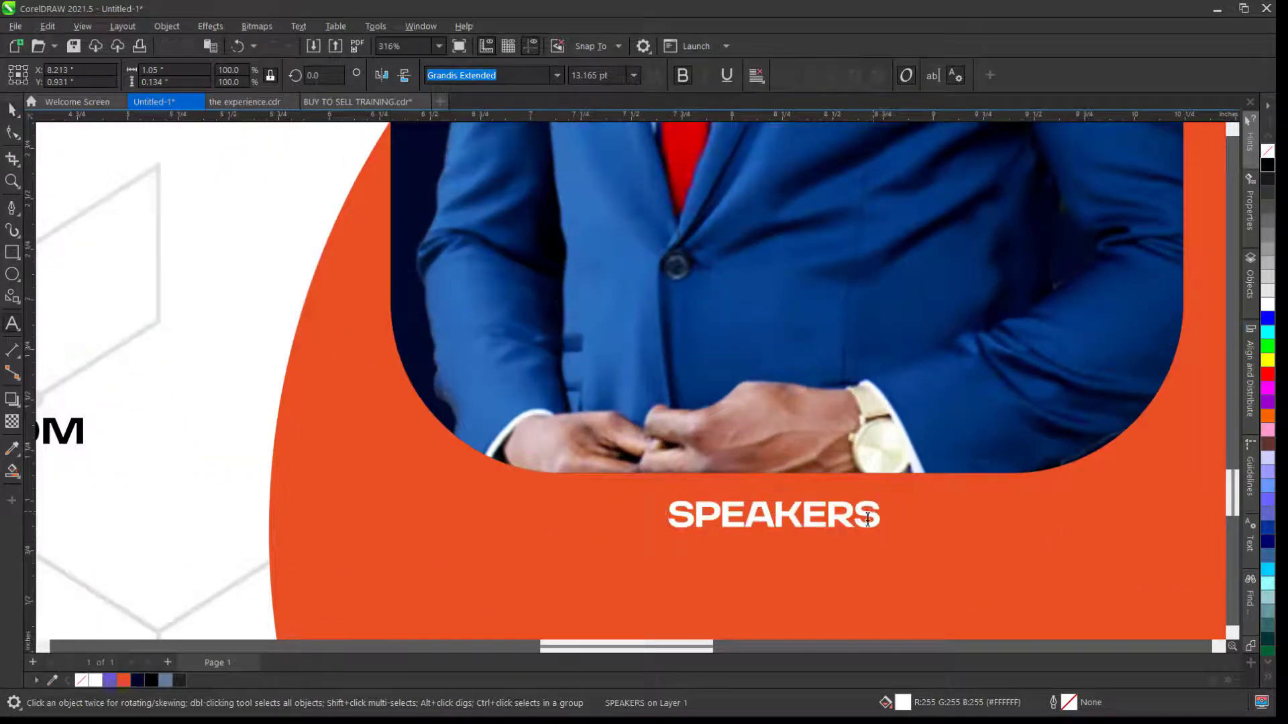
left_click_drag(874, 514, 619, 512)
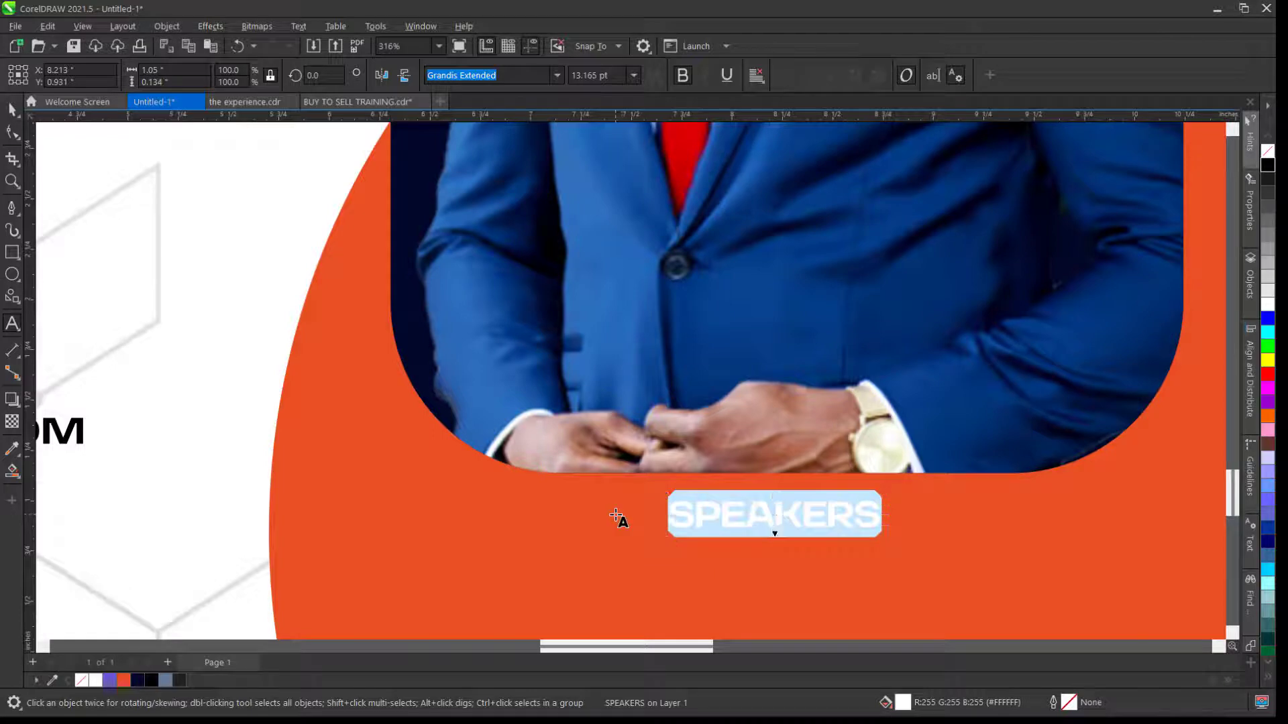
type("HOST")
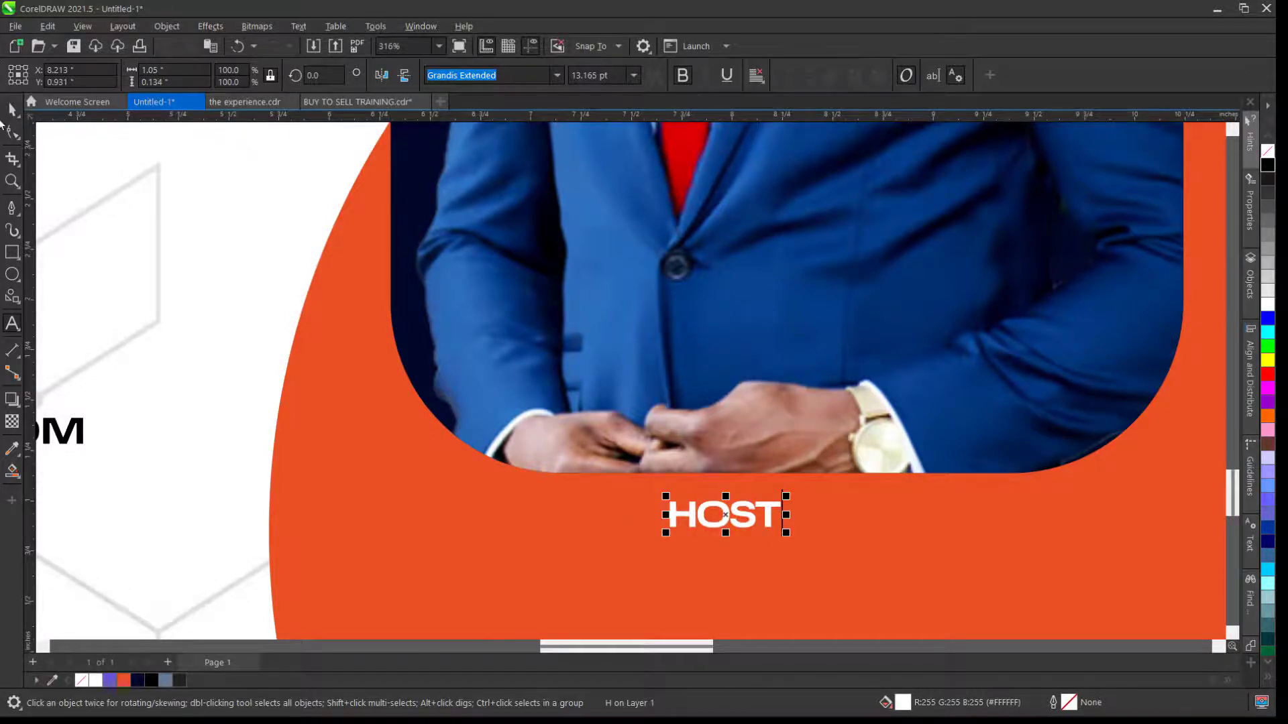
scroll(298, 195, "down", 3)
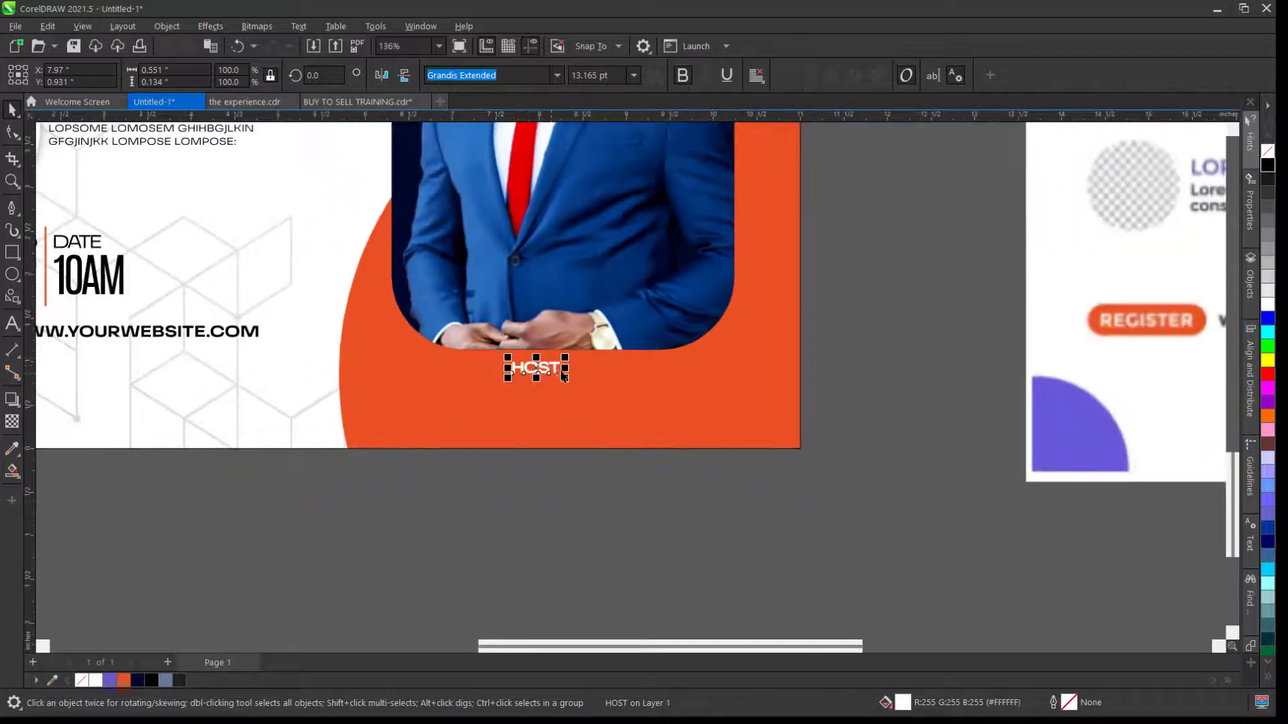
mouse_move(566, 379)
left_mouse_down()
mouse_move(618, 431)
mouse_move(558, 363)
left_mouse_up()
left_click(618, 518)
scroll(727, 467, "down", 1)
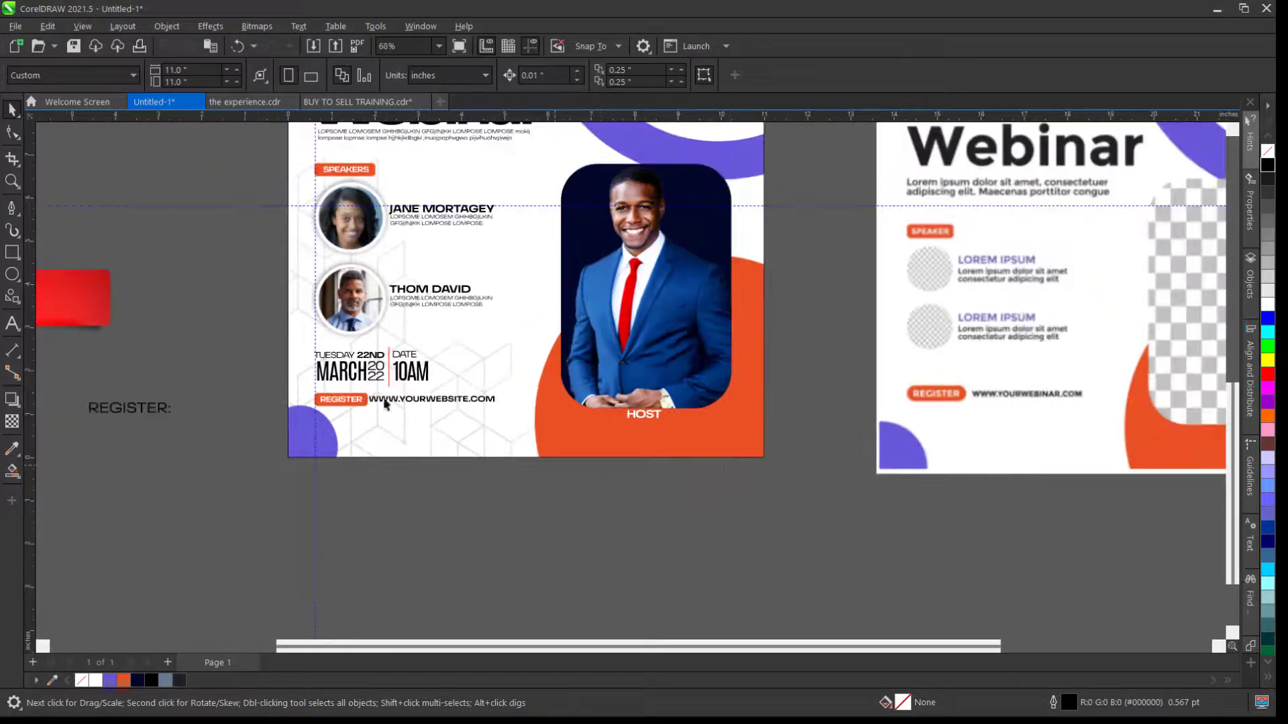
- Copy the speaker name text under HOST, retype it as the host's name, and make it white
left_click(431, 292)
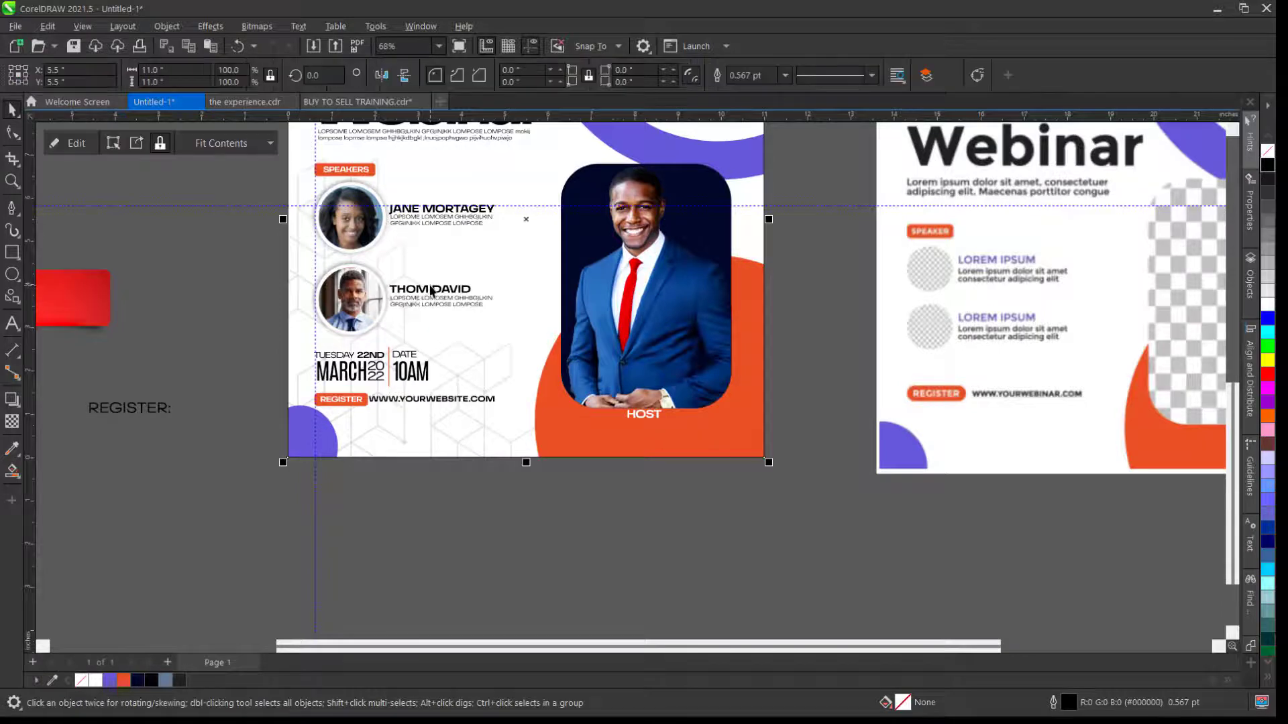
left_click(426, 289)
left_click_drag(423, 289, 743, 446)
scroll(645, 429, "up", 1)
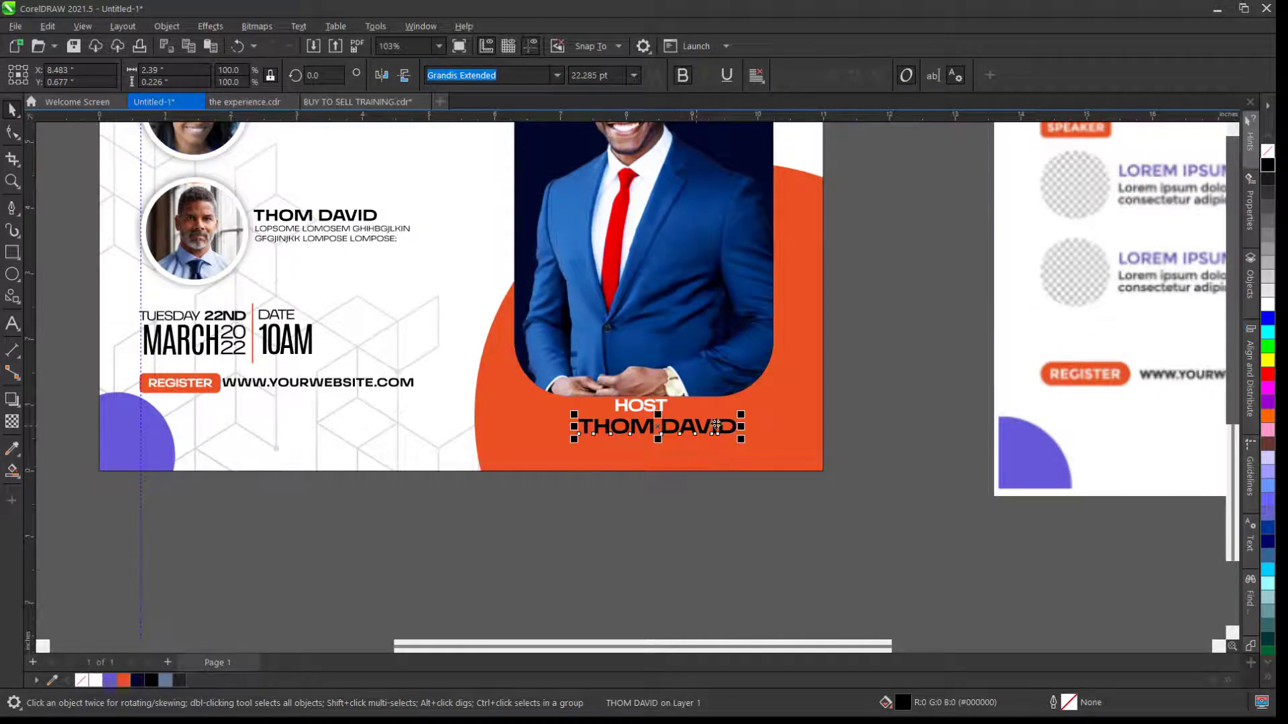
double_click(736, 426)
left_click_drag(737, 427, 506, 435)
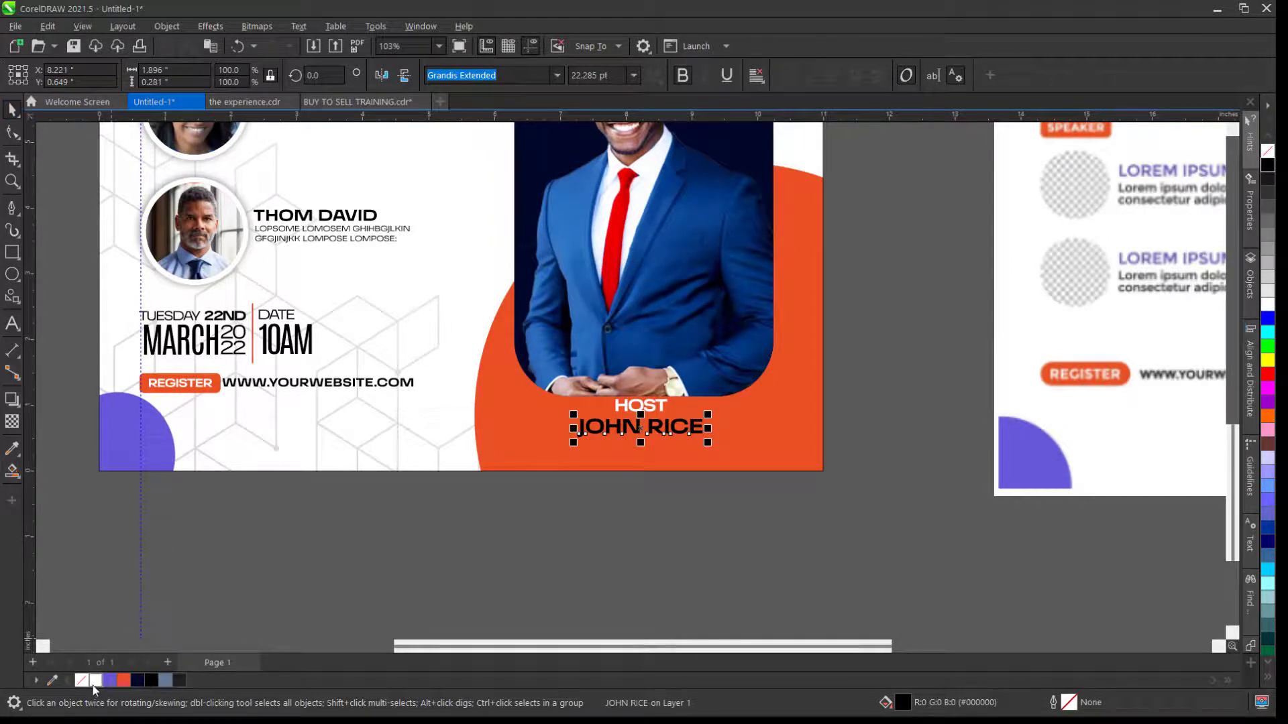
left_click(96, 681)
left_click(635, 531)
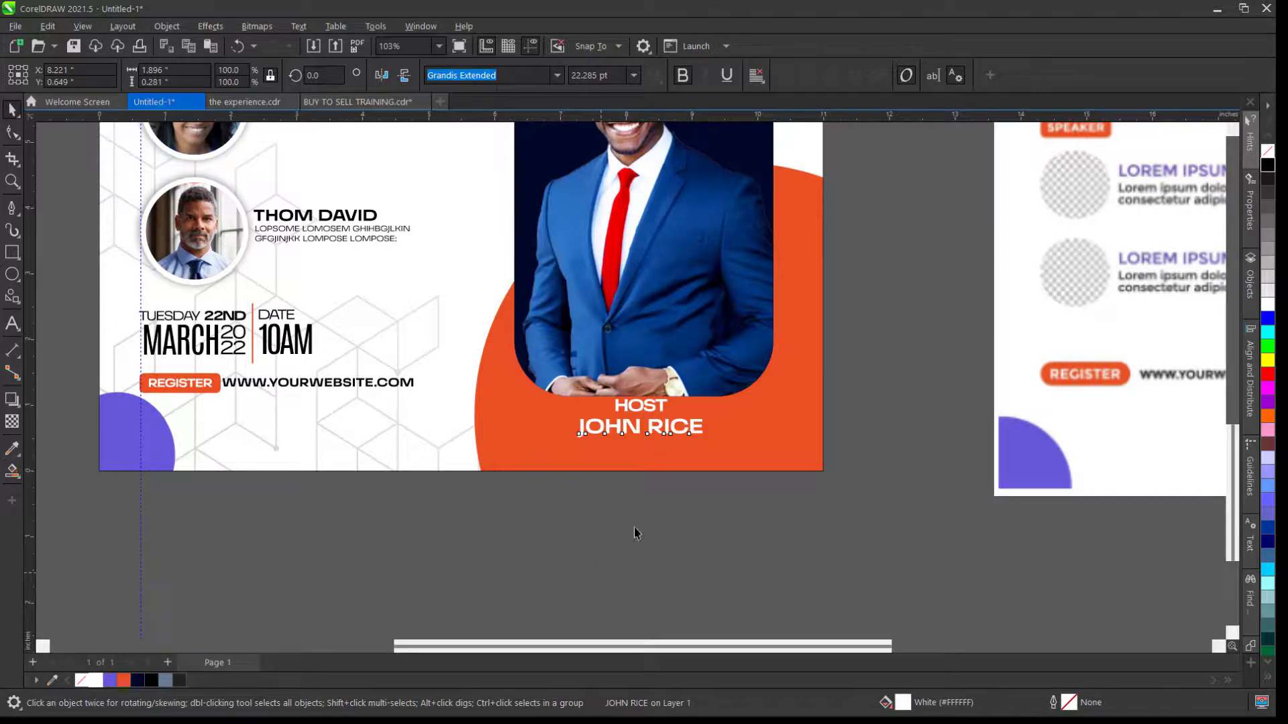
- Change the HOST label to Grandis Extended Regular weight
left_click(657, 415)
left_click(558, 77)
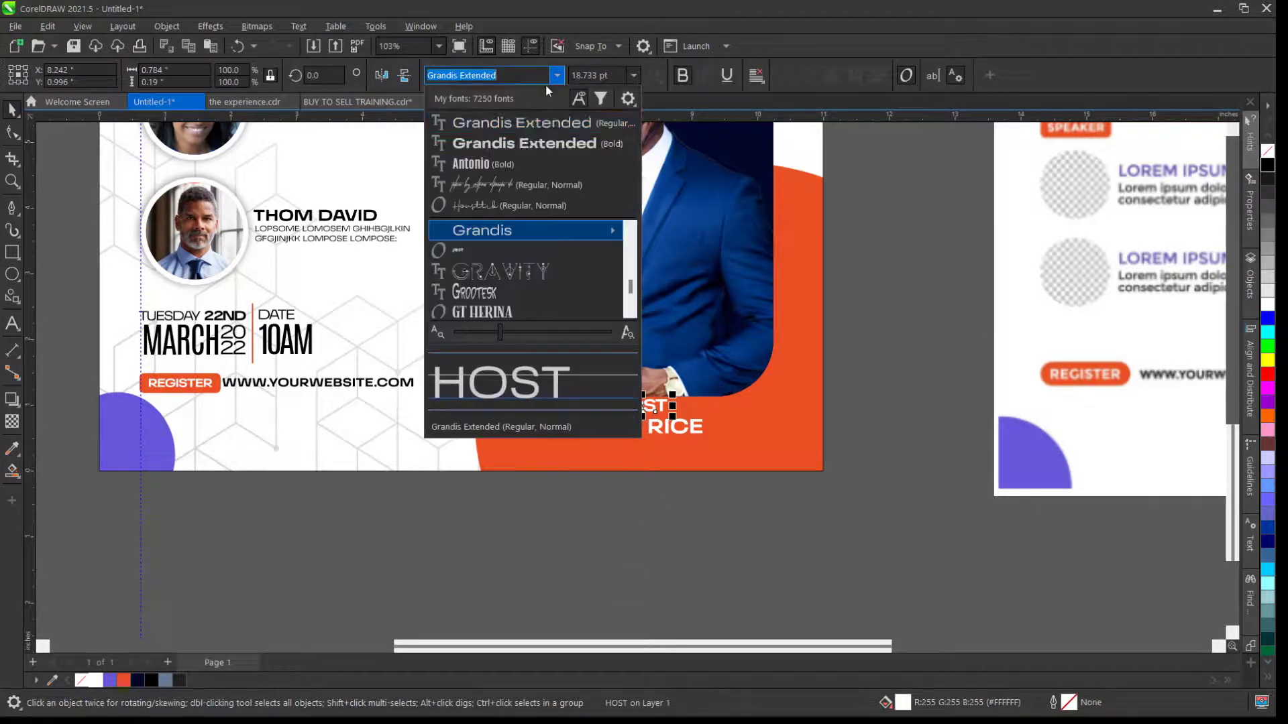
left_click(528, 125)
left_click(898, 341)
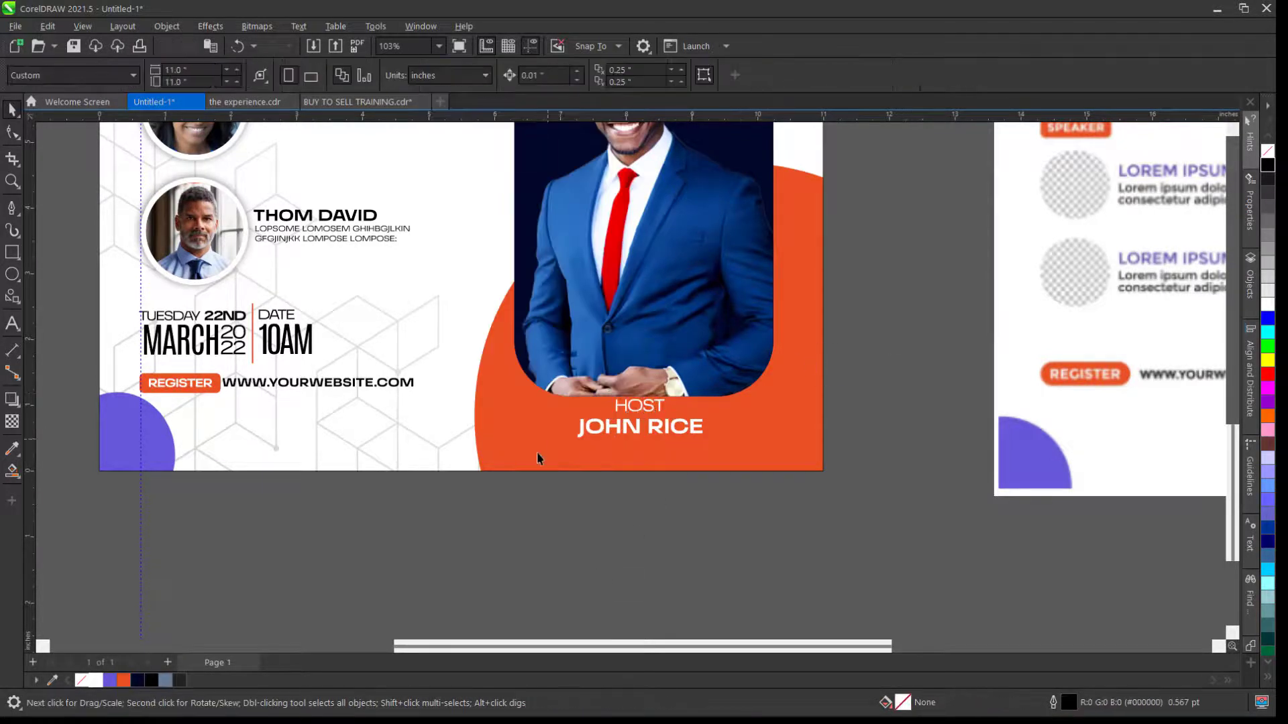
scroll(538, 458, "down", 4)
scroll(577, 434, "up", 7)
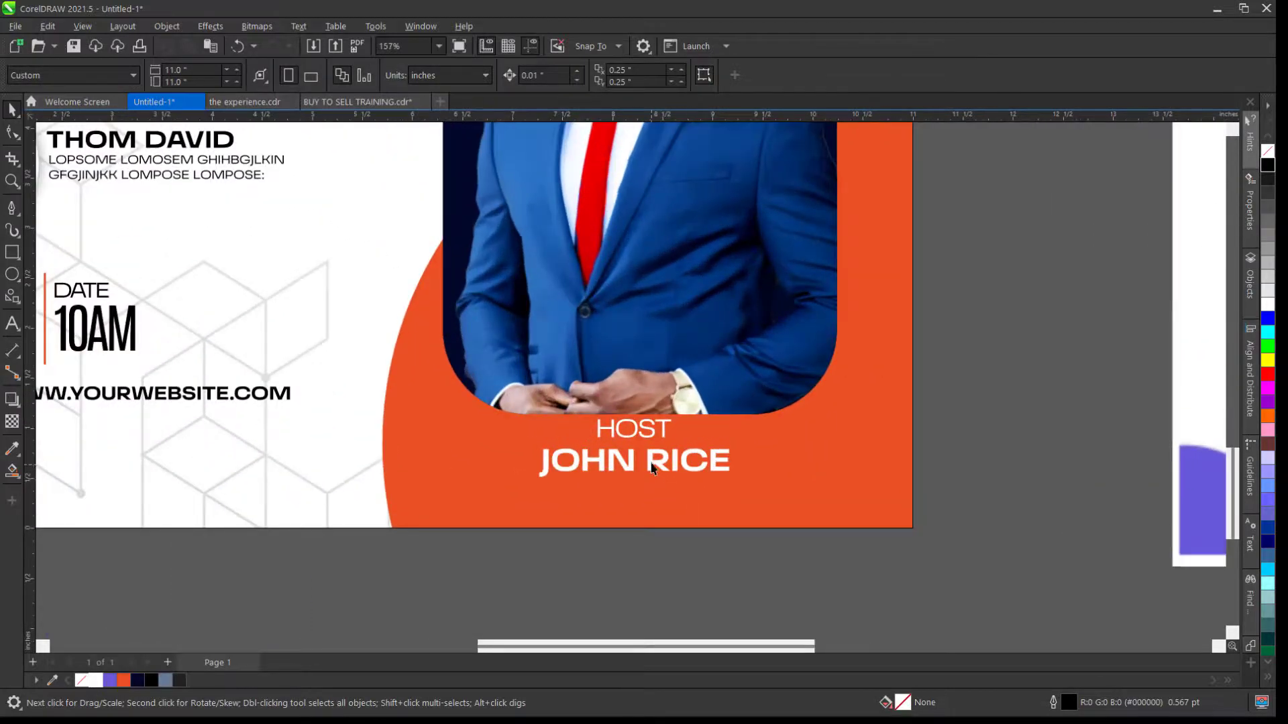
- Nudge the host's name slightly up toward HOST and zoom out to view the whole flyer
left_click_drag(652, 468, 651, 456)
left_click(1017, 400)
scroll(520, 468, "down", 3)
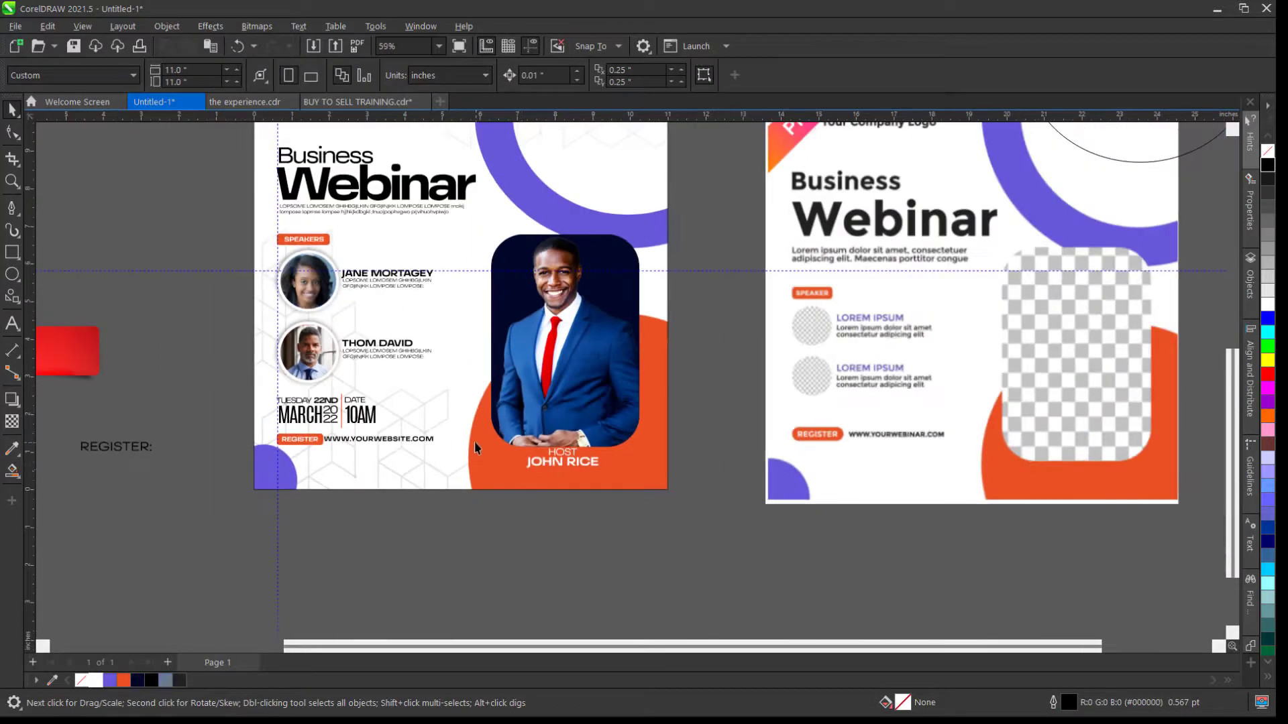
scroll(474, 442, "down", 2)
scroll(215, 284, "up", 2)
scroll(460, 298, "up", 3)
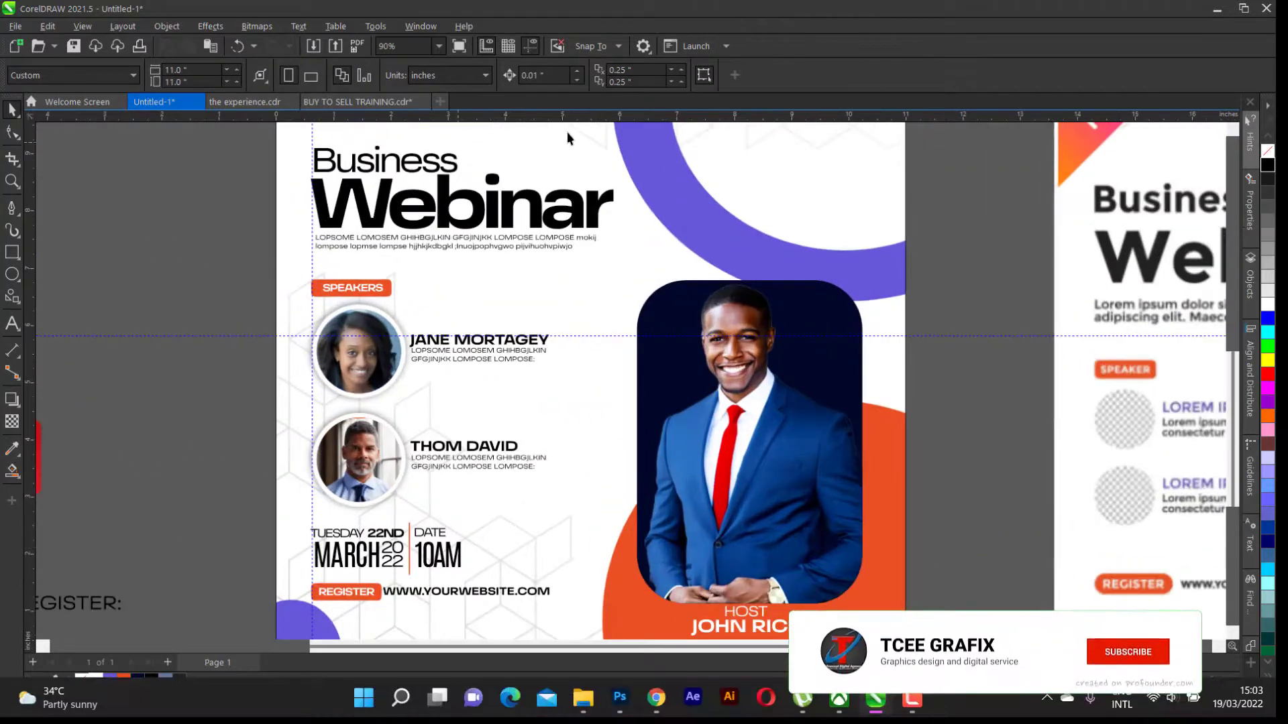
scroll(562, 308, "down", 3)
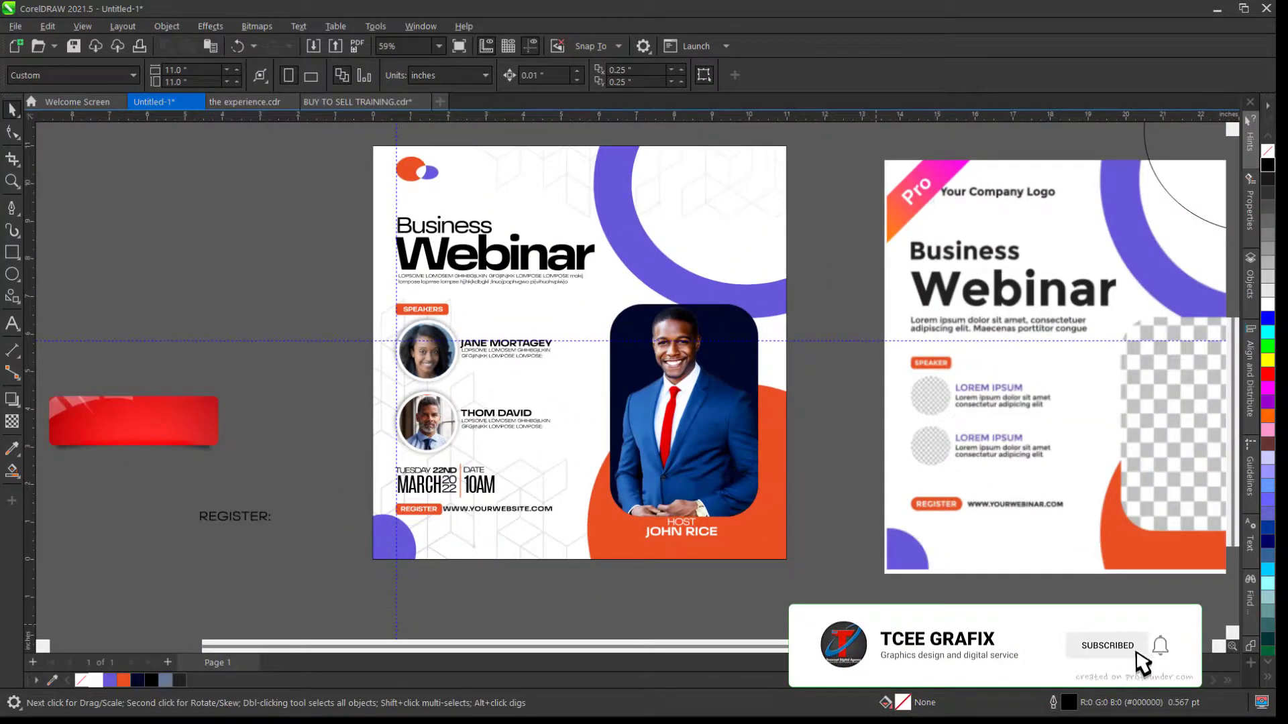
left_click(920, 703)
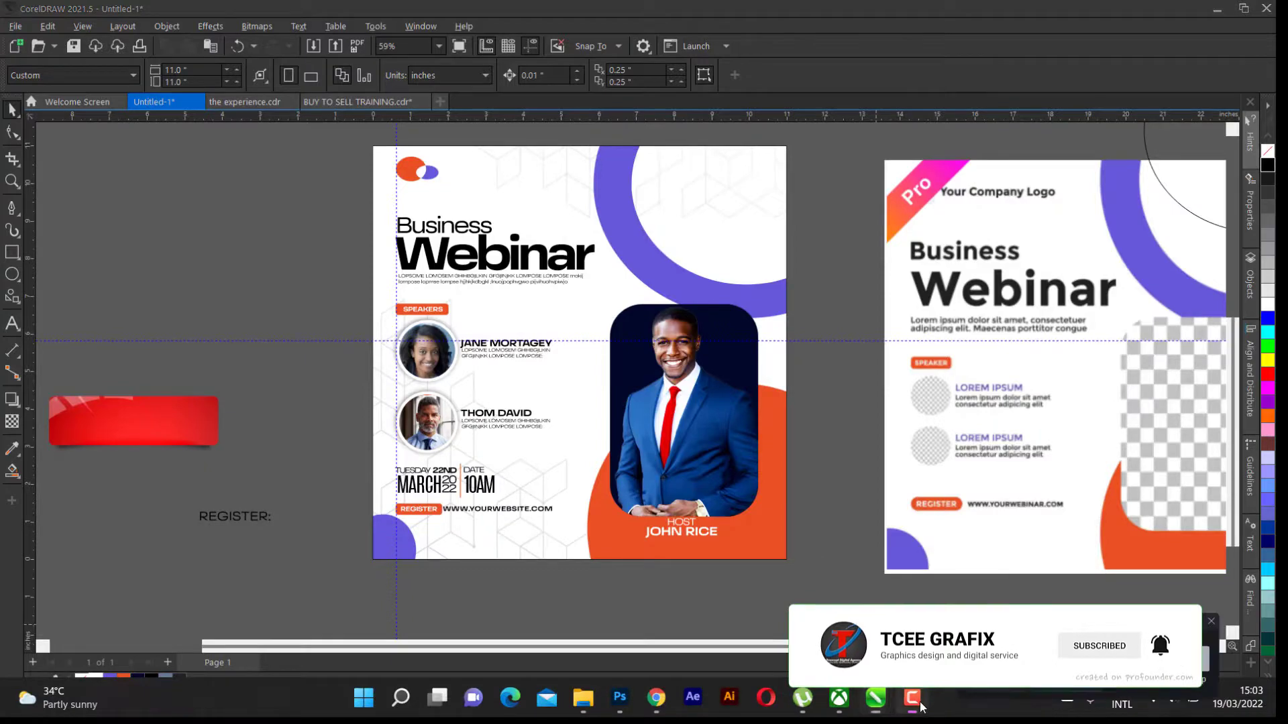